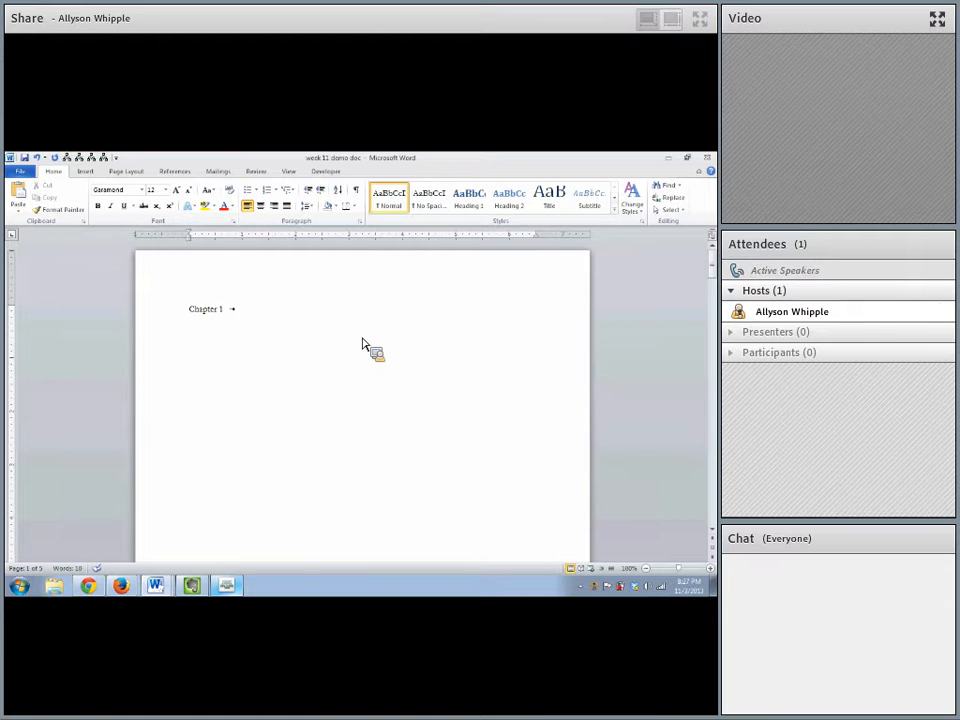
# Enter page number 1 after the tab on the Chapter 1 line and set the line's tab stop at 1.5"
pyautogui.write('.')
pyautogui.moveTo(235, 313); pyautogui.dragTo(235, 310)
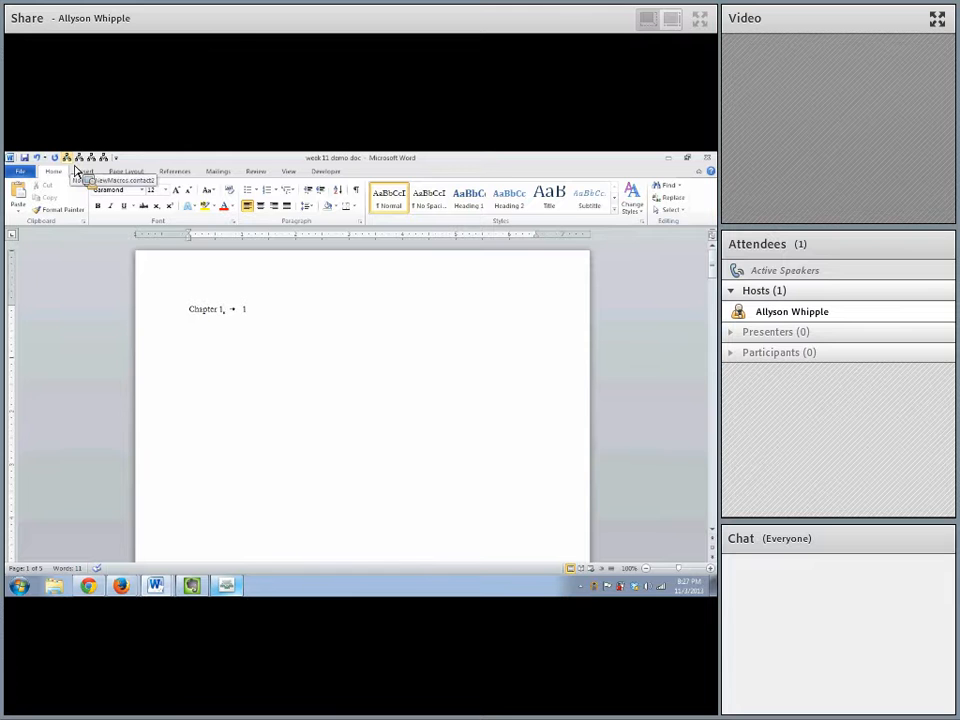
pyautogui.click(128, 172)
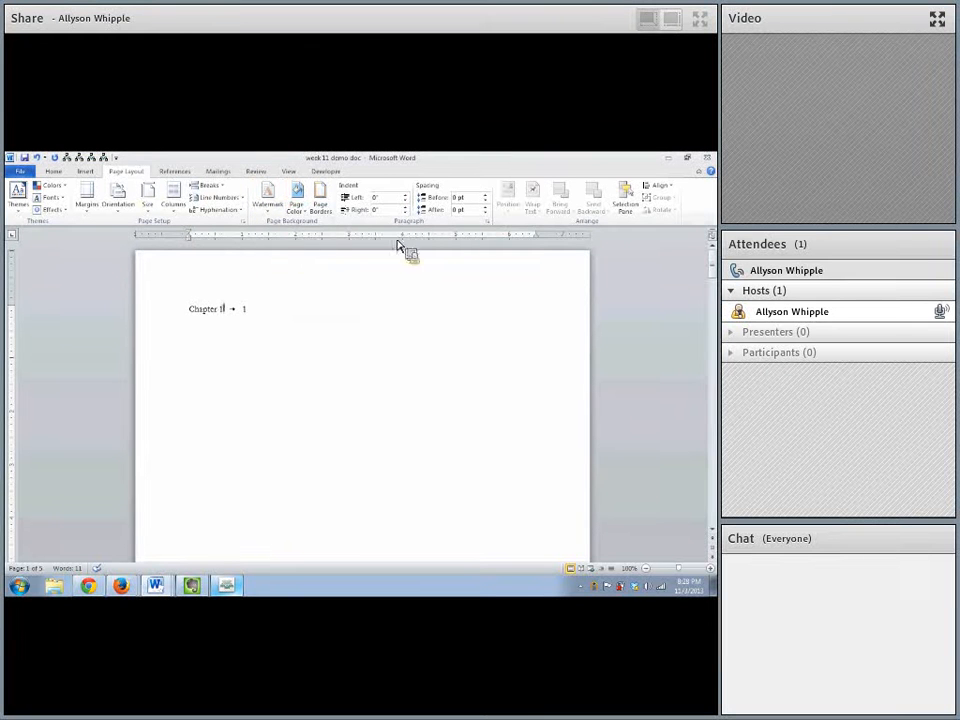
pyautogui.click(488, 222)
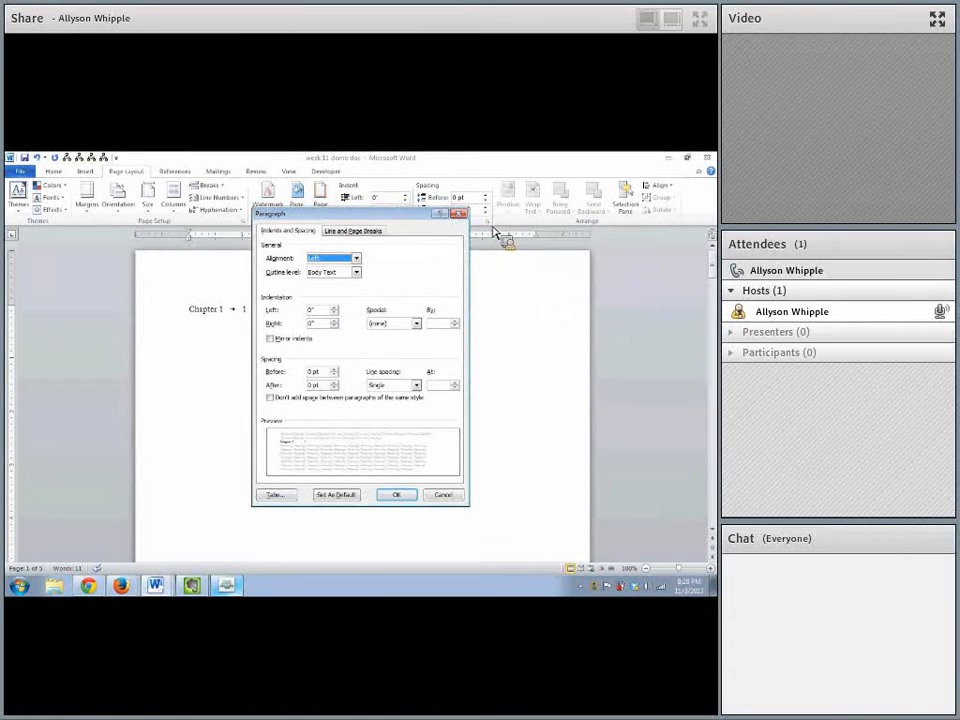
pyautogui.click(275, 495)
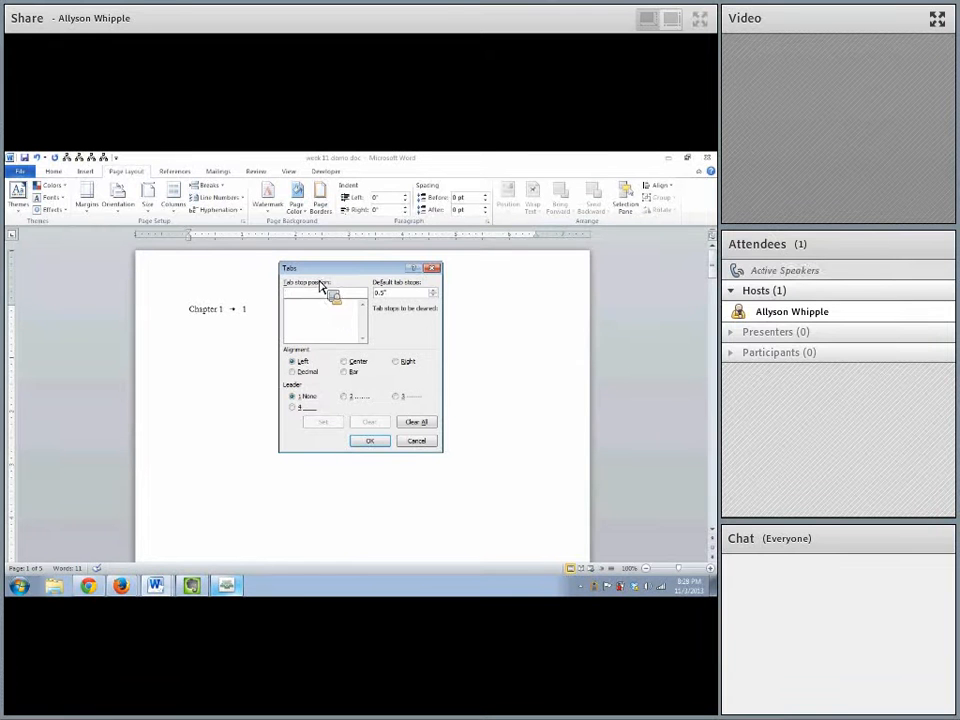
pyautogui.write('1.5')
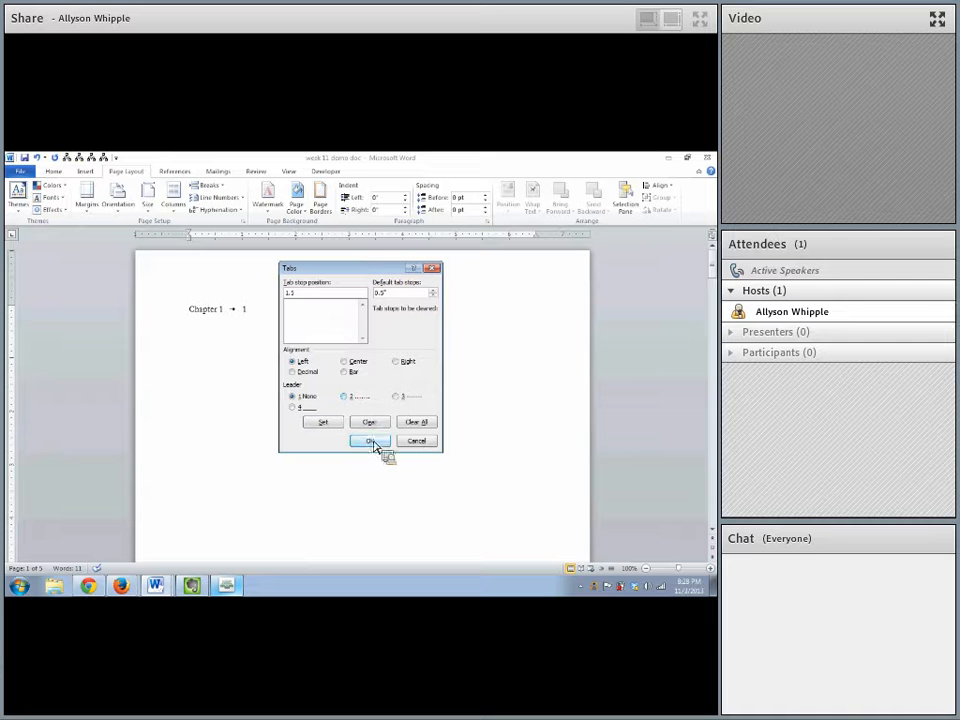
pyautogui.click(334, 426)
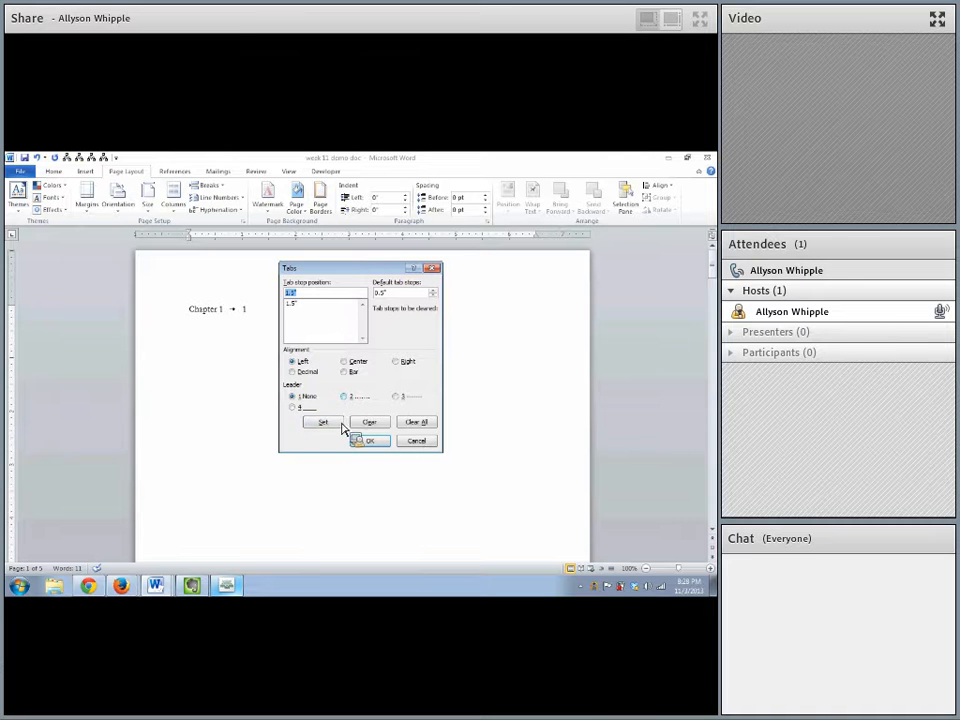
pyautogui.click(370, 441)
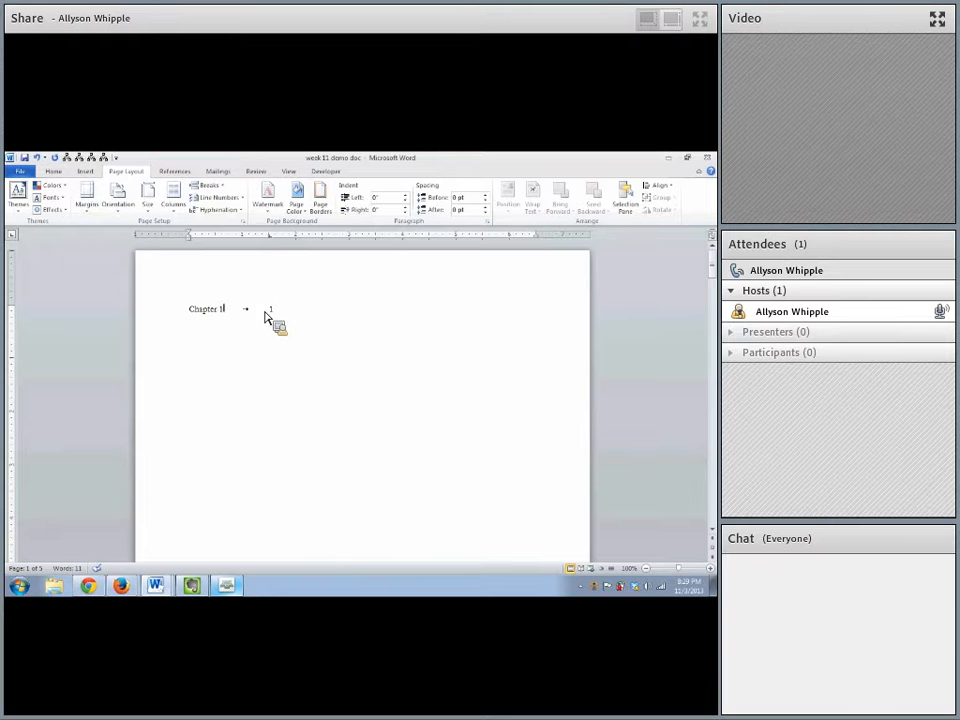
# Add a second line reading Chapter 2 with page number 2, and delete both manually written contents lines
pyautogui.moveTo(265, 316); pyautogui.dragTo(288, 316)
pyautogui.write('Chapt')
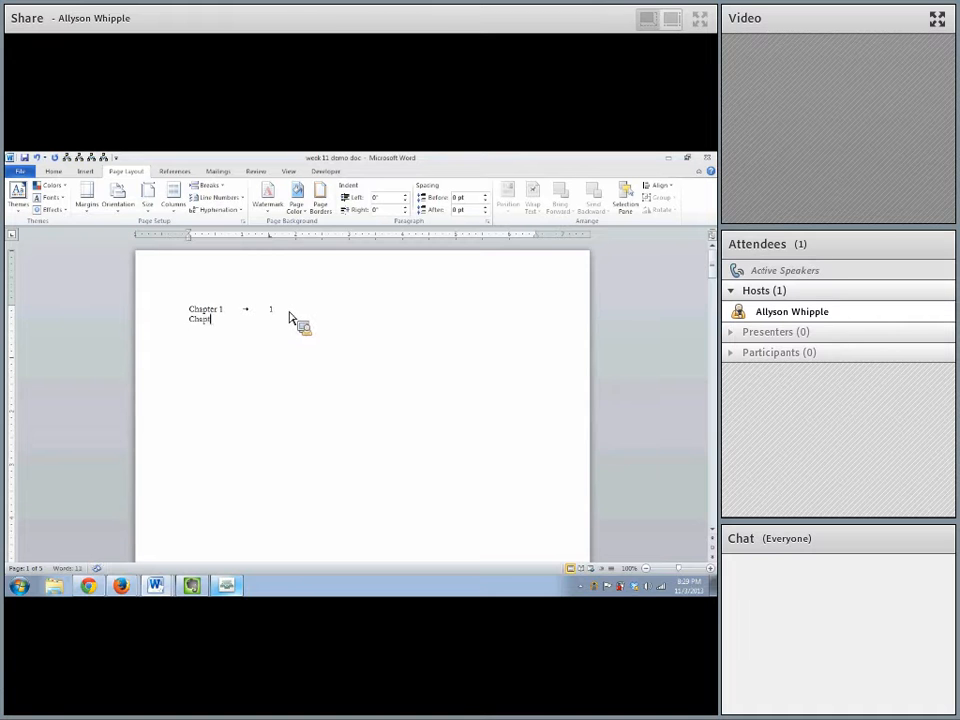
pyautogui.write('er 2\t2')
pyautogui.moveTo(191, 303); pyautogui.dragTo(309, 326)
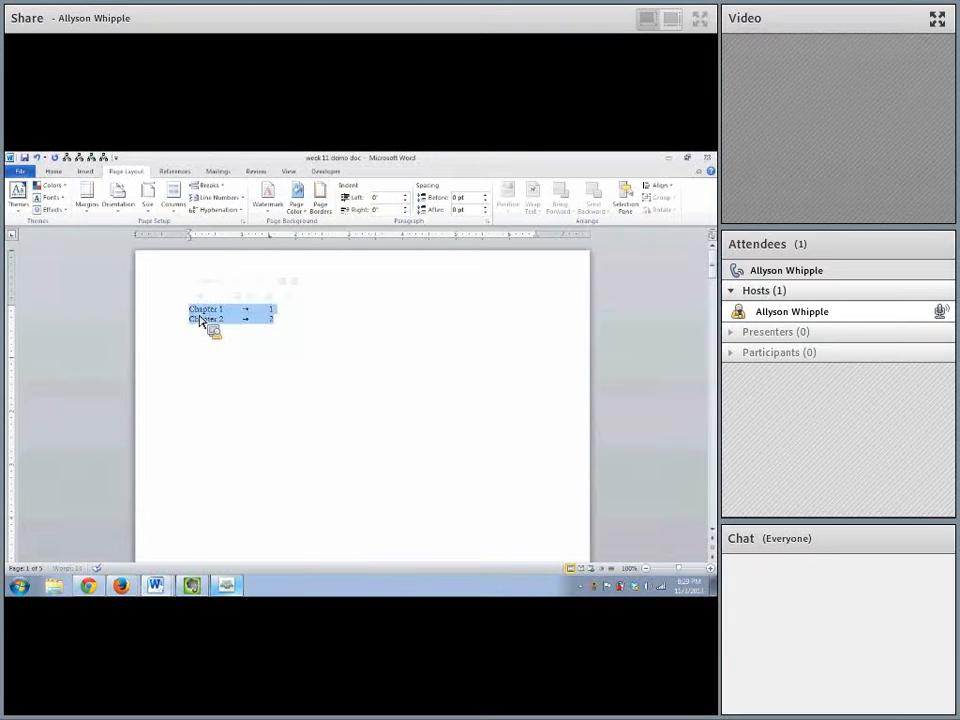
pyautogui.press('Delete')
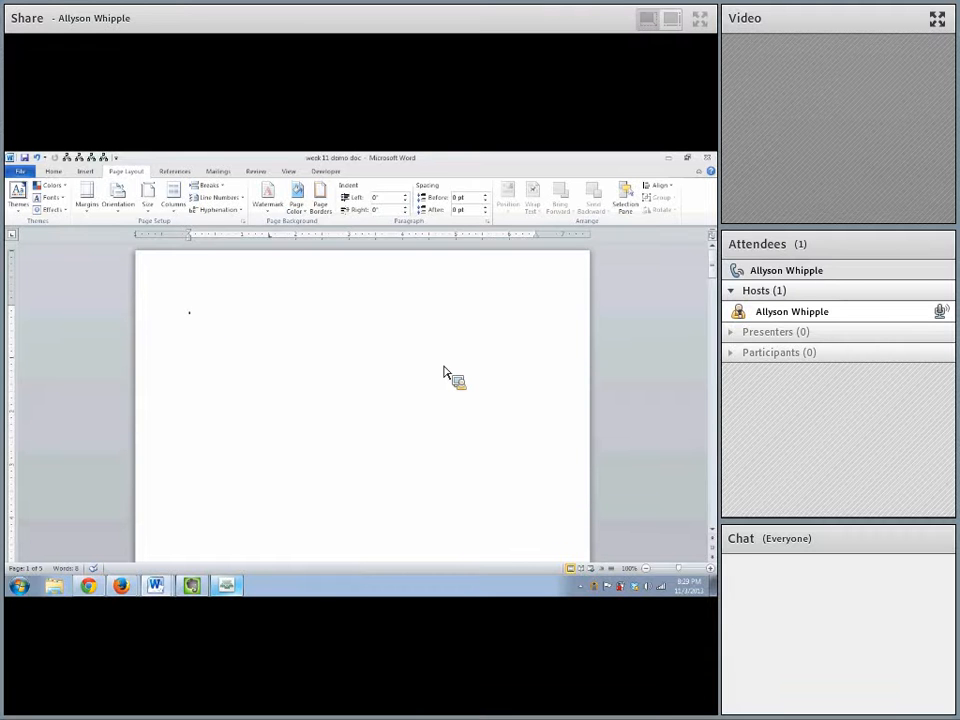
# Look through the chapter pages and apply the Heading 1 style to the empty paragraph above the Chapter 1 title
pyautogui.scroll(-12, 445, 373)
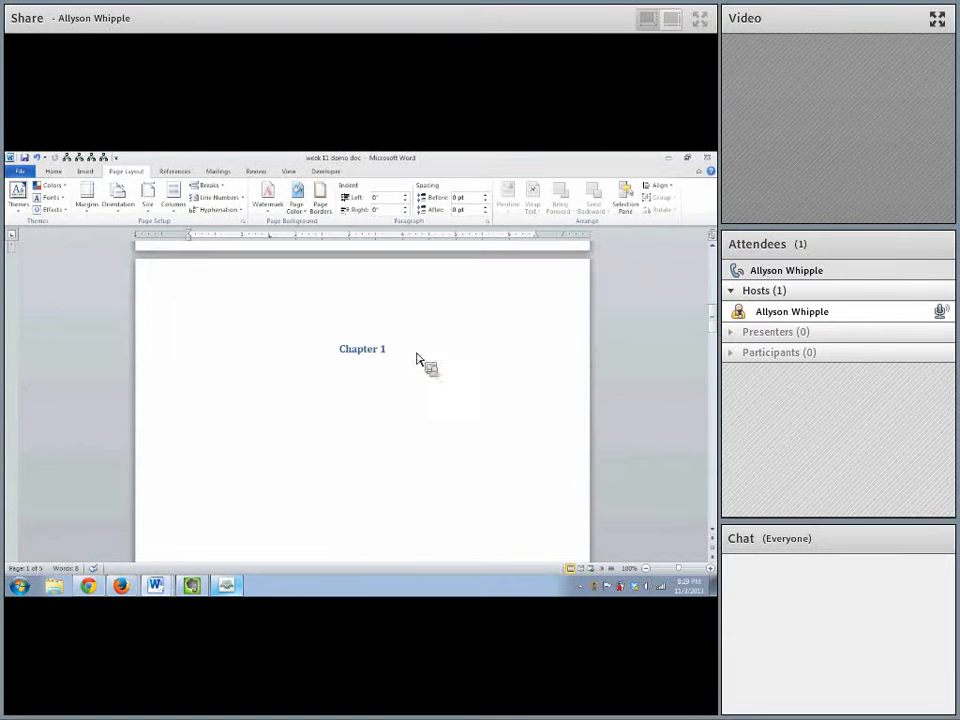
pyautogui.scroll(-8, 479, 363)
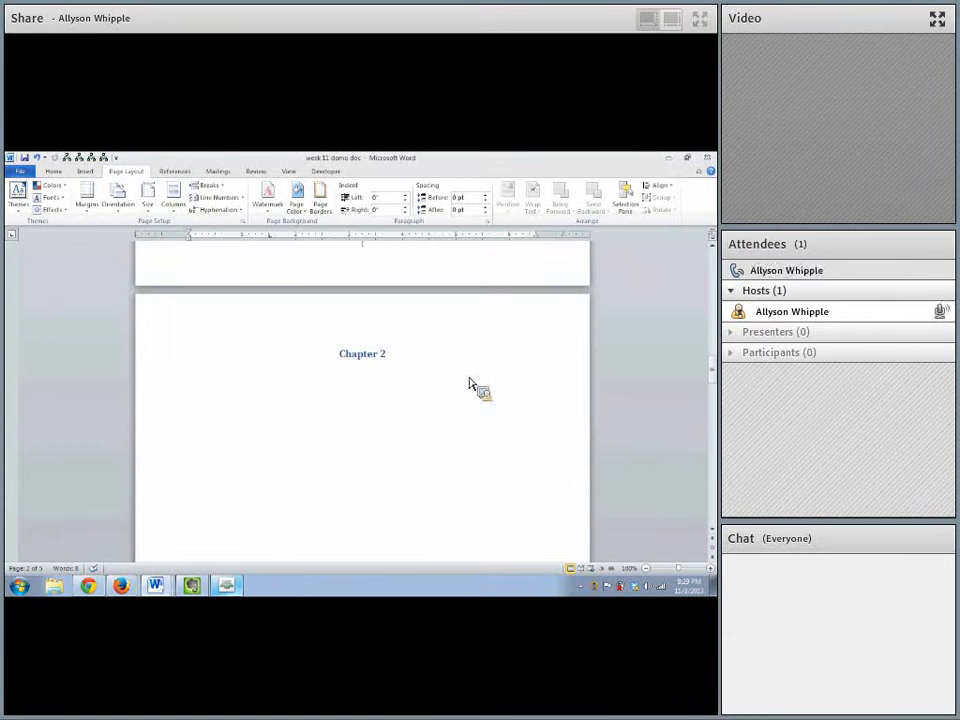
pyautogui.scroll(-8, 476, 410)
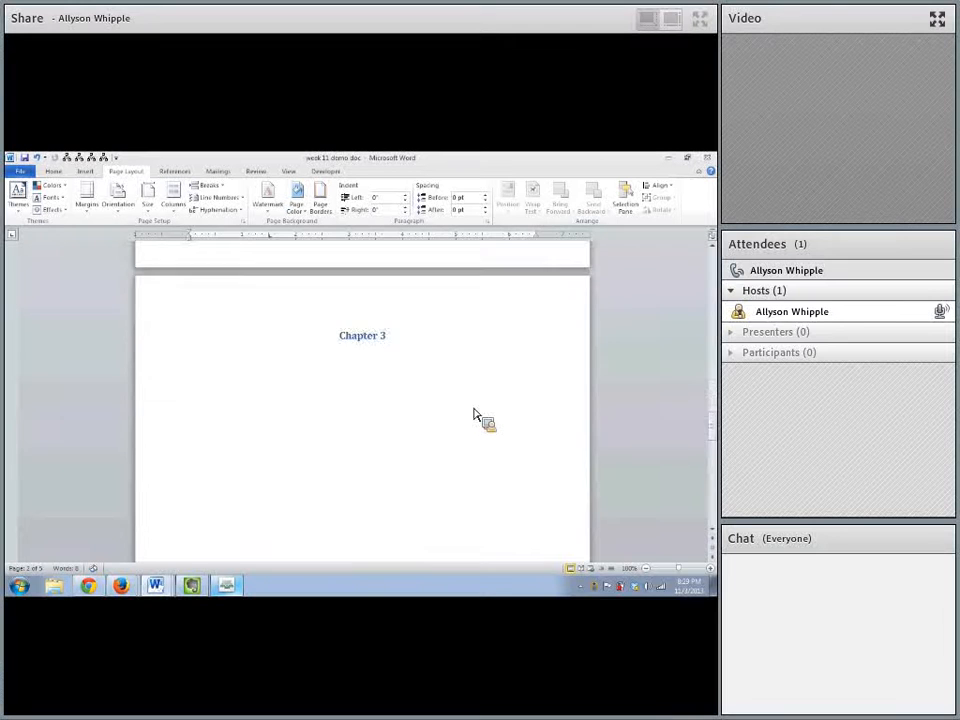
pyautogui.scroll(-3, 477, 416)
pyautogui.scroll(-3, 477, 416)
pyautogui.scroll(10, 477, 416)
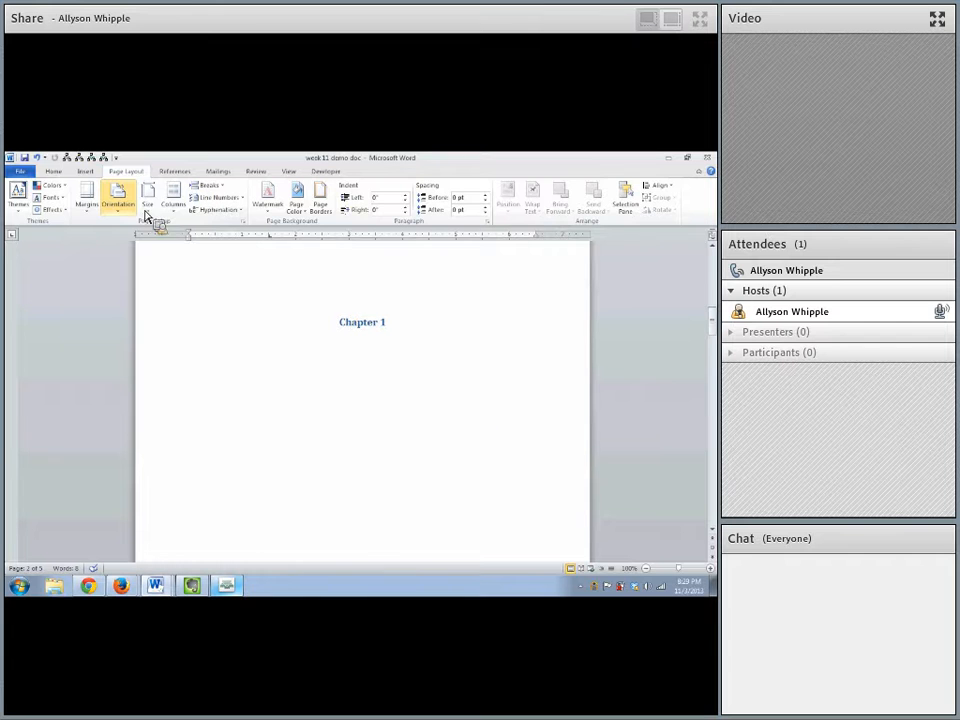
pyautogui.click(50, 173)
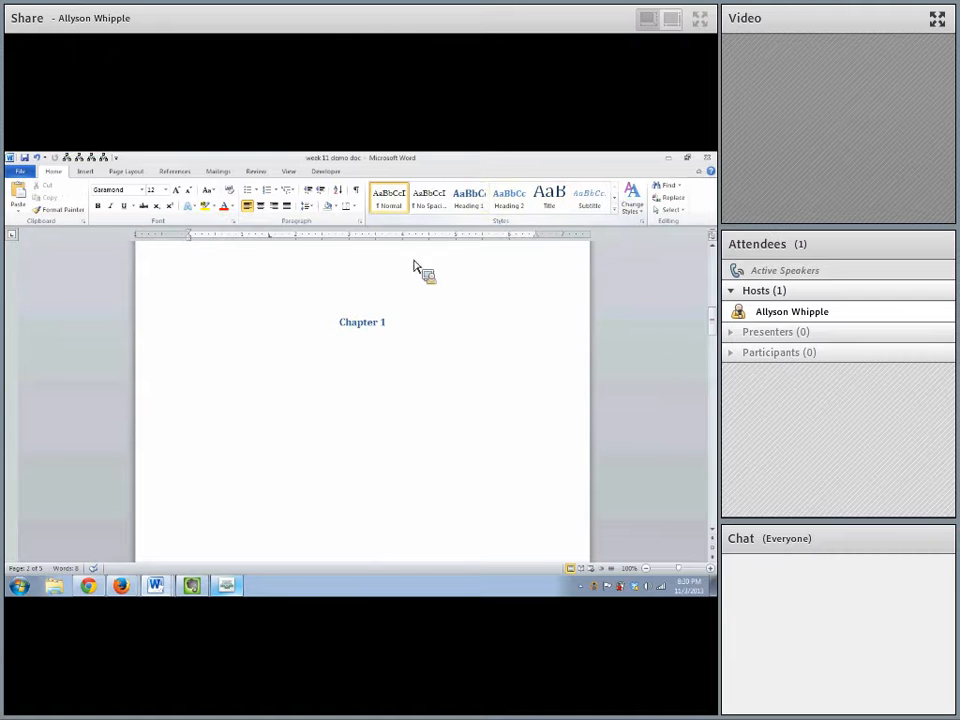
pyautogui.hotkey('ctrl', 'a')
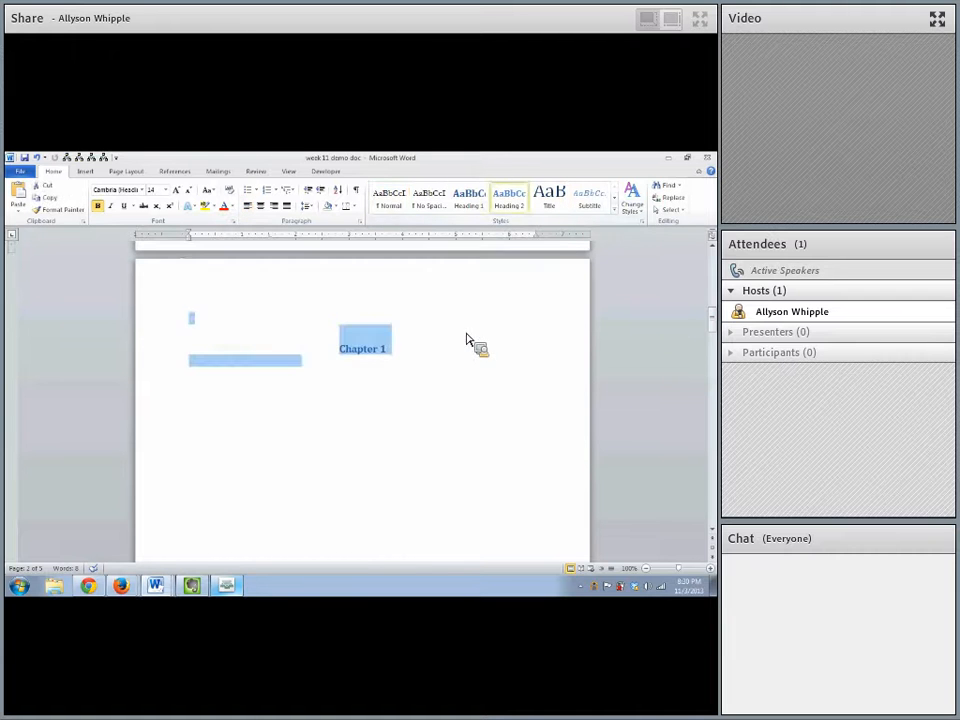
pyautogui.click(636, 326)
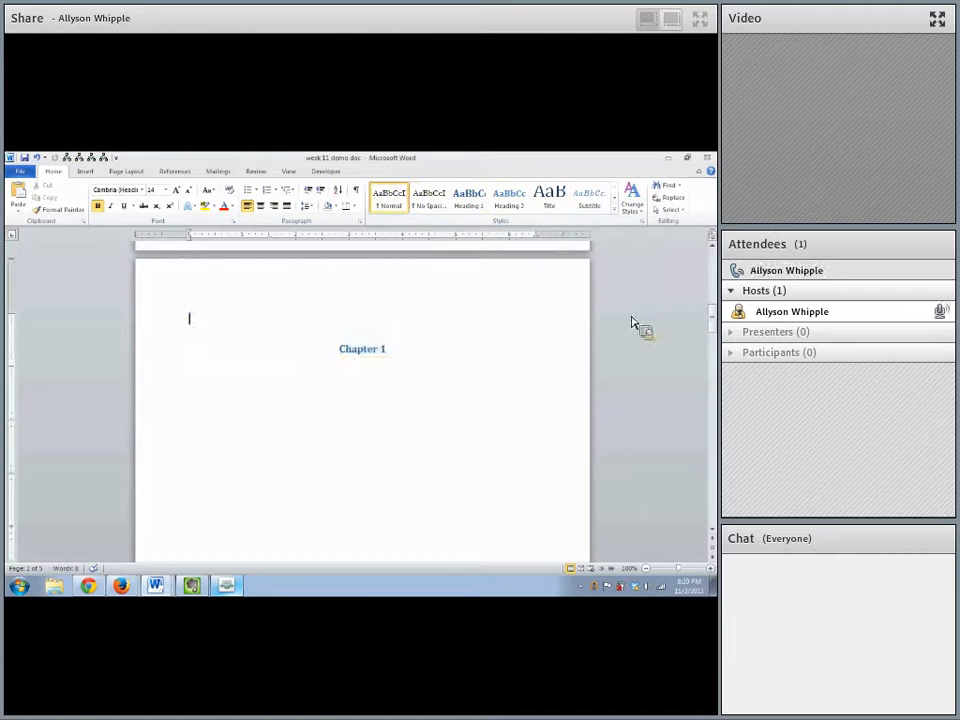
pyautogui.click(476, 200)
# Place the cursor at the start of the blank first page and open the custom table of contents settings
pyautogui.scroll(-20, 384, 378)
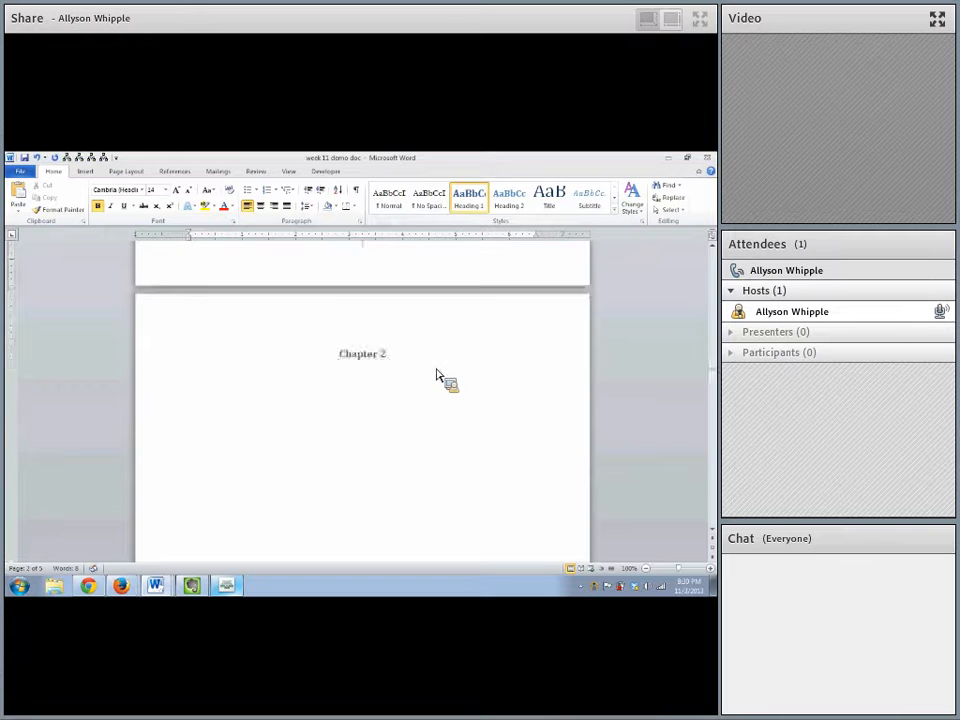
pyautogui.scroll(8, 436, 376)
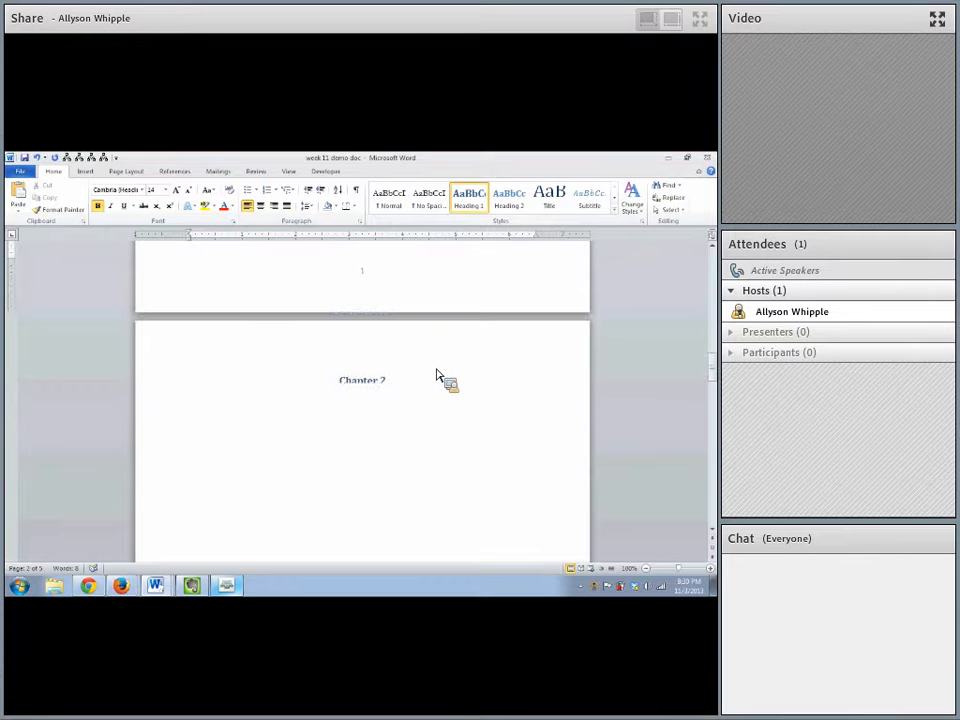
pyautogui.scroll(3, 436, 377)
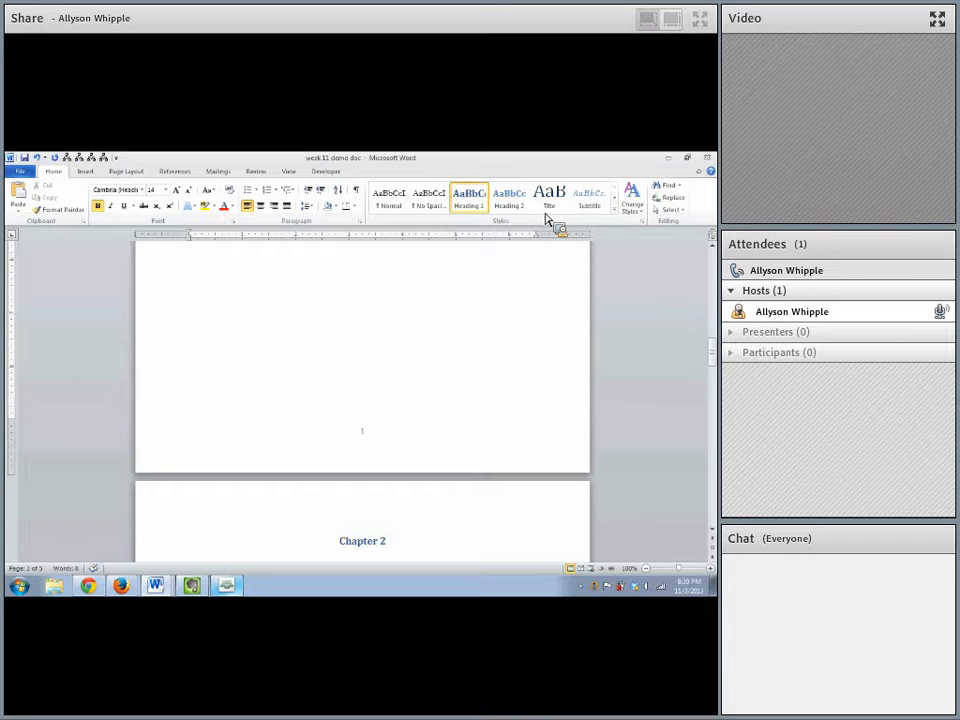
pyautogui.scroll(-1, 462, 420)
pyautogui.scroll(6, 462, 420)
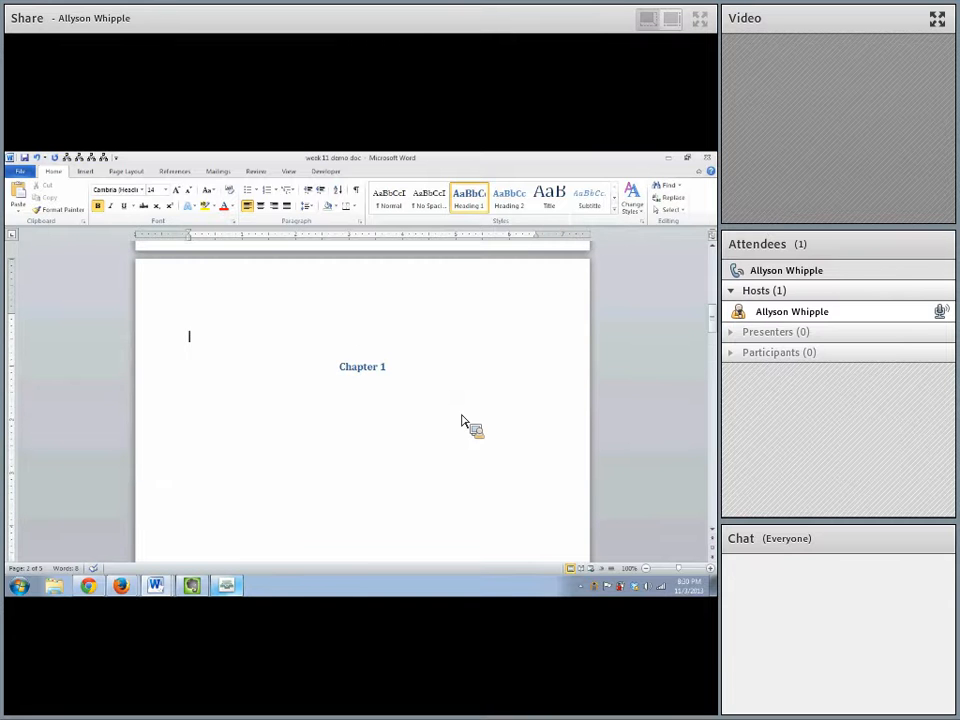
pyautogui.scroll(5, 462, 420)
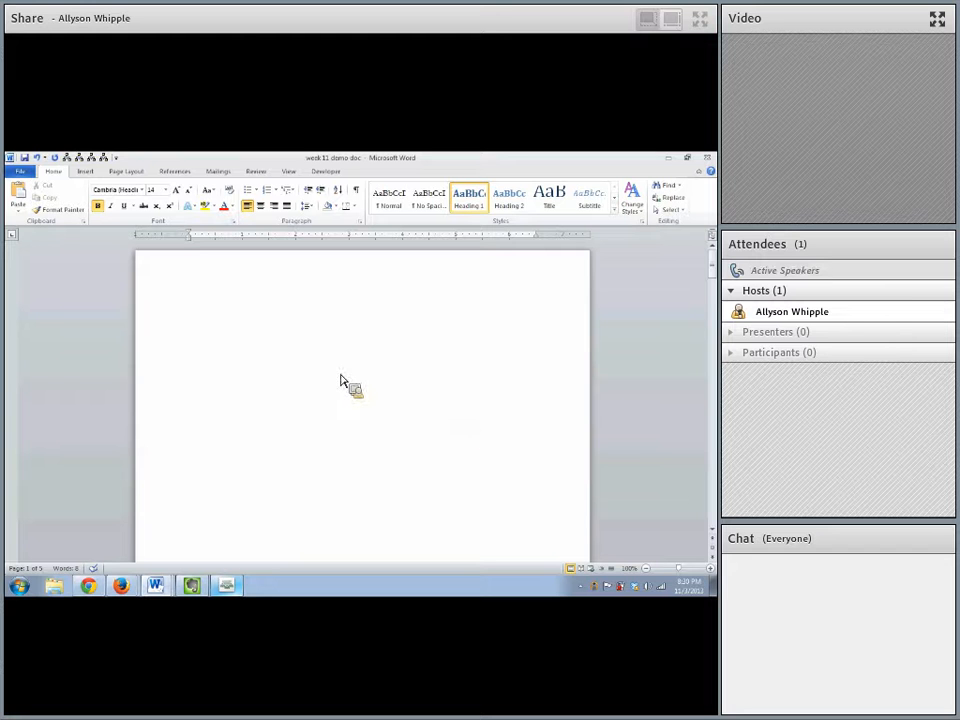
pyautogui.click(231, 191)
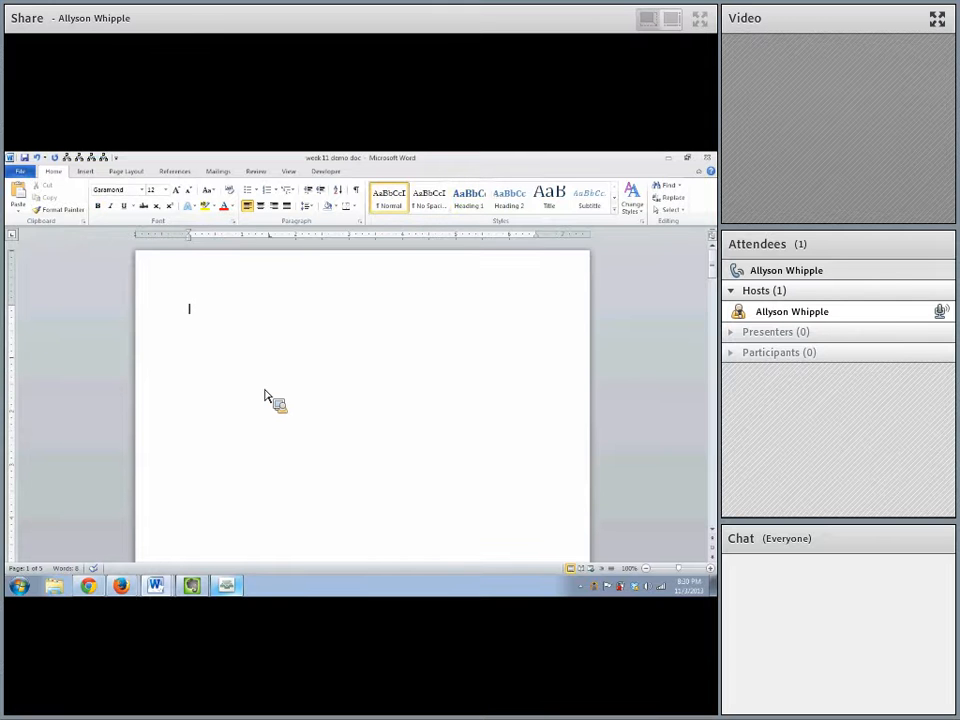
pyautogui.click(174, 172)
pyautogui.click(24, 207)
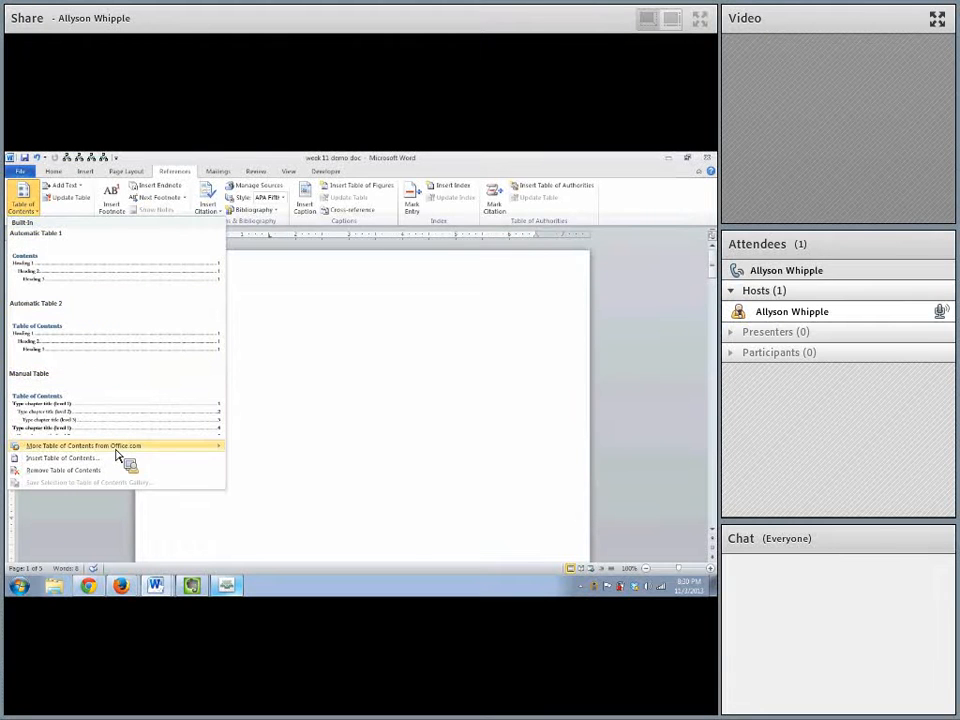
pyautogui.moveTo(116, 450)
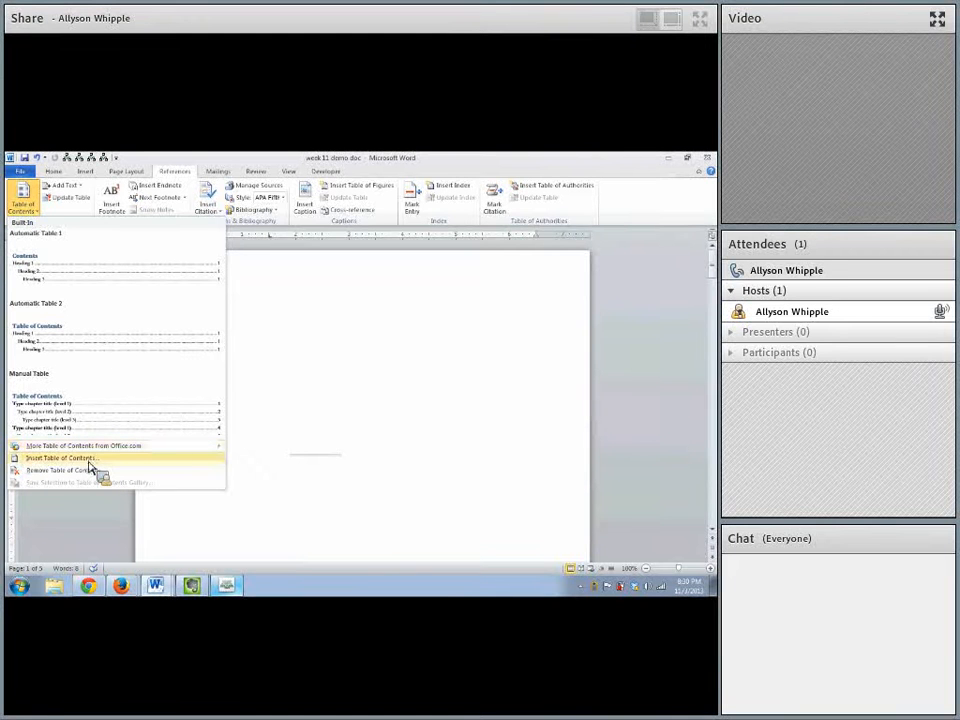
pyautogui.click(90, 463)
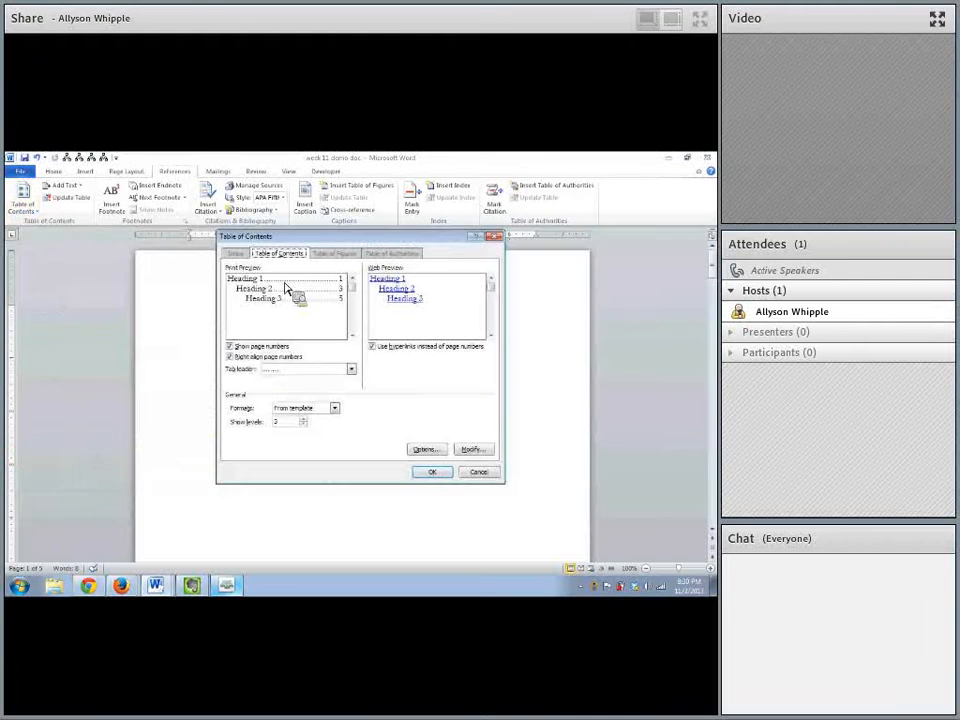
# Preview the Modern and Formal table of contents formats, and choose the Distinctive format
pyautogui.click(306, 408)
pyautogui.click(299, 455)
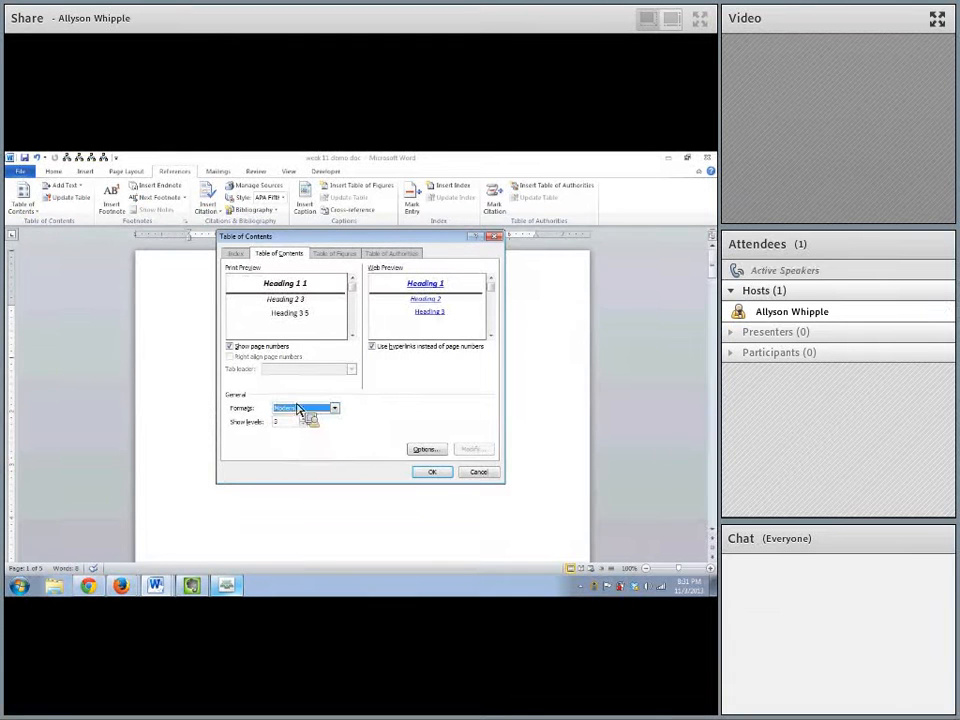
pyautogui.click(295, 407)
pyautogui.click(300, 454)
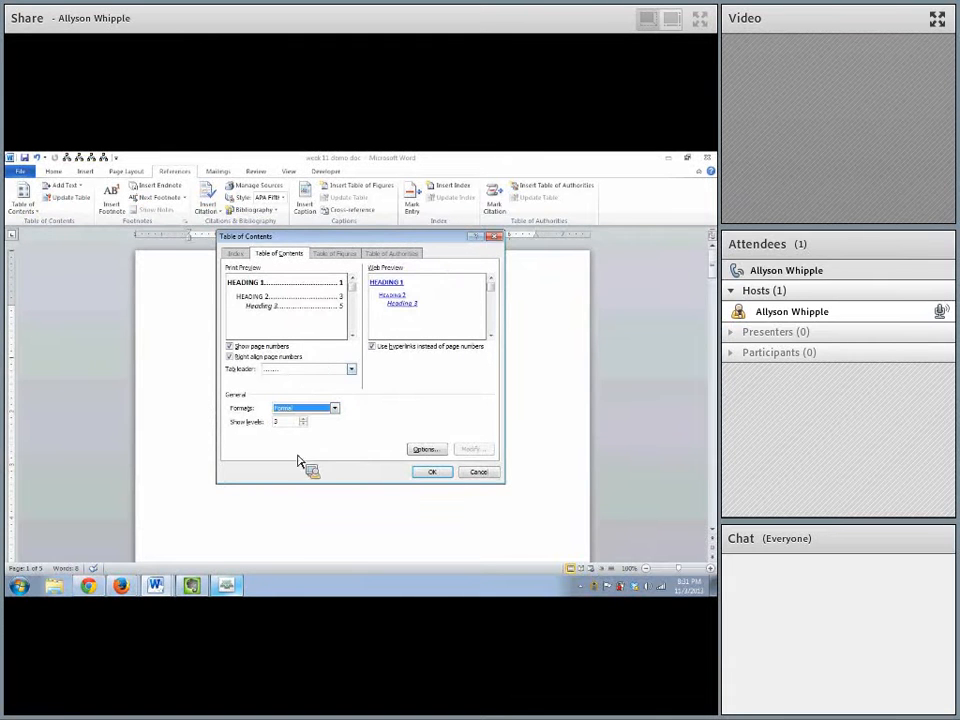
pyautogui.click(302, 407)
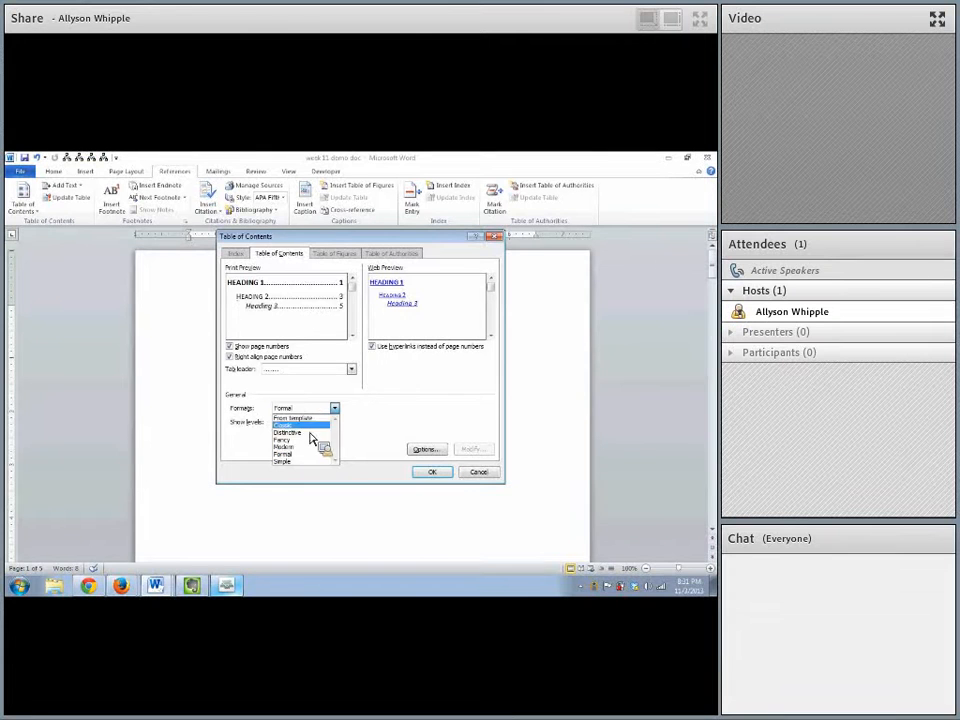
pyautogui.click(306, 432)
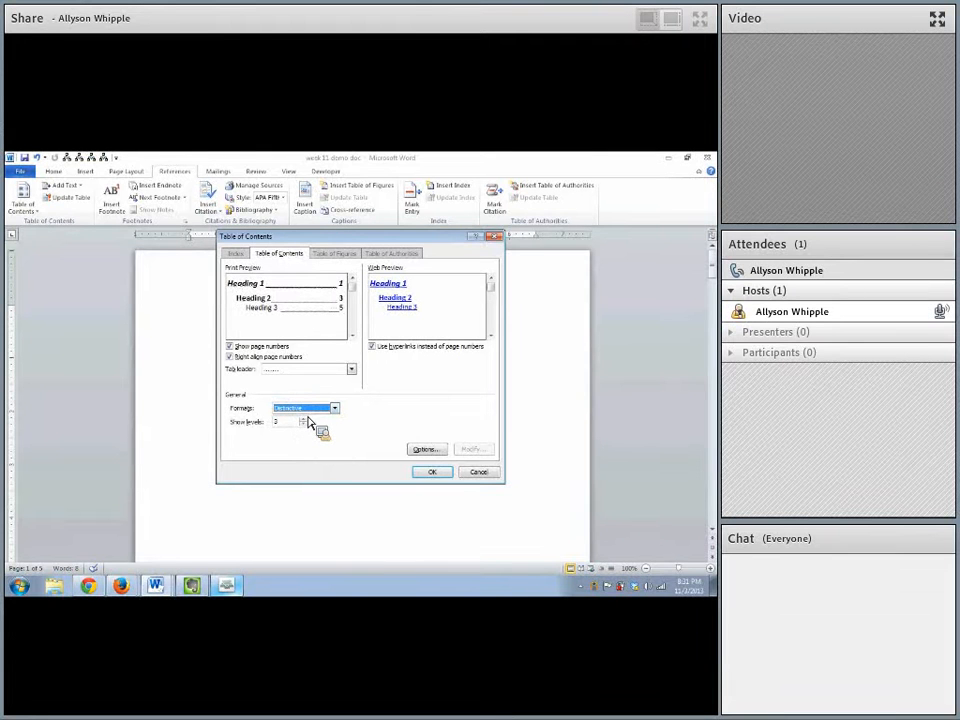
# Set the table of contents to show 1 level, and leave the settings without inserting the table
pyautogui.click(296, 424)
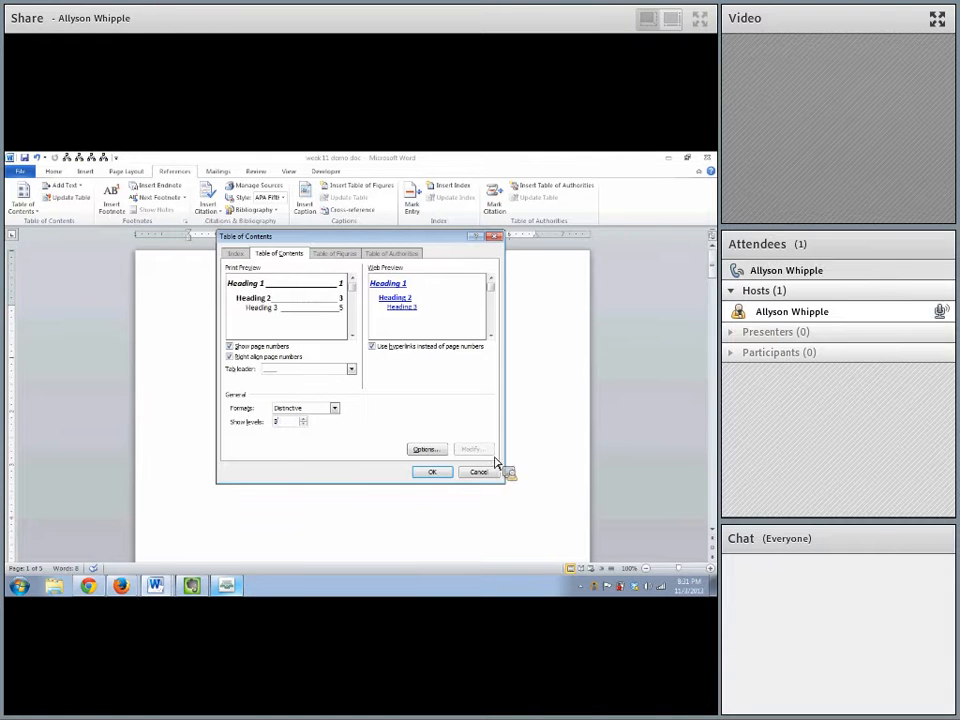
pyautogui.press('BackSpace')
pyautogui.write('1')
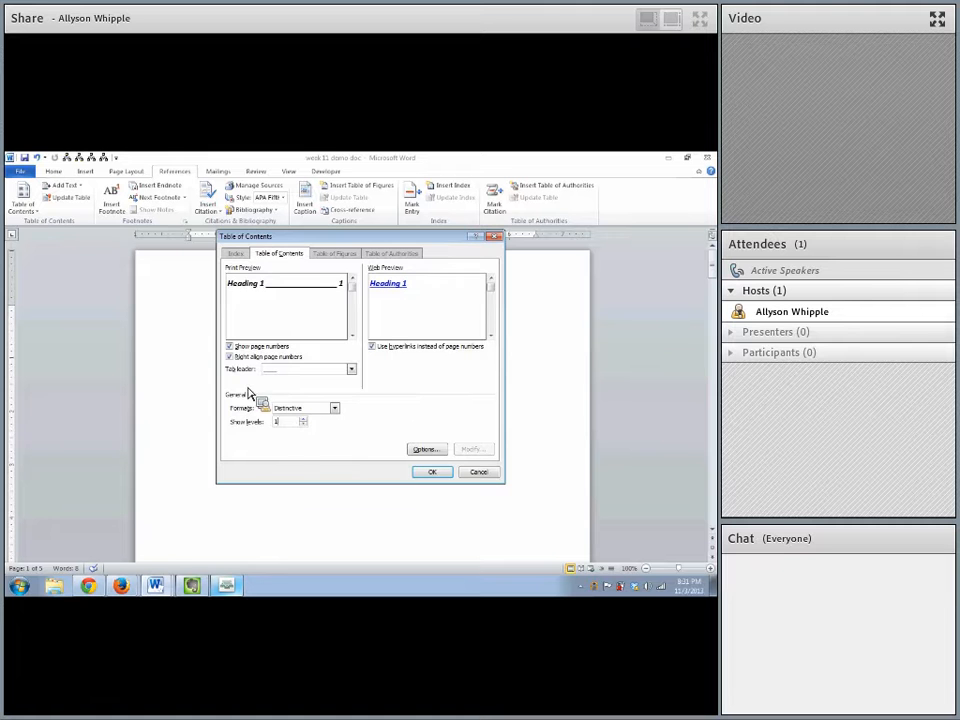
pyautogui.click(480, 472)
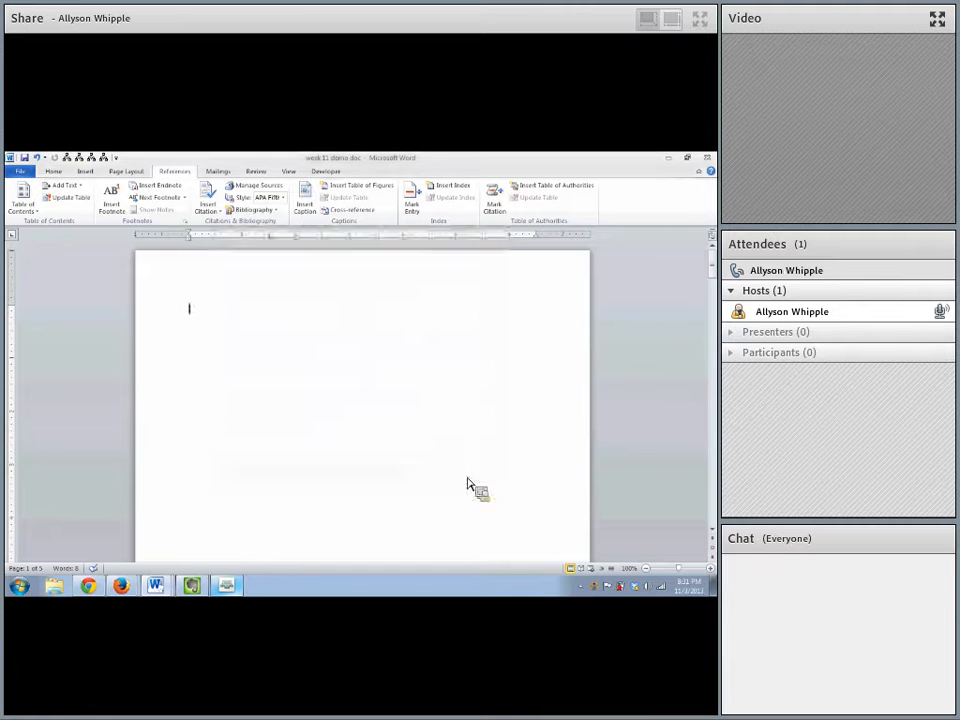
# Reopen the custom table of contents settings and preview the Classic and Modern formats
pyautogui.click(18, 206)
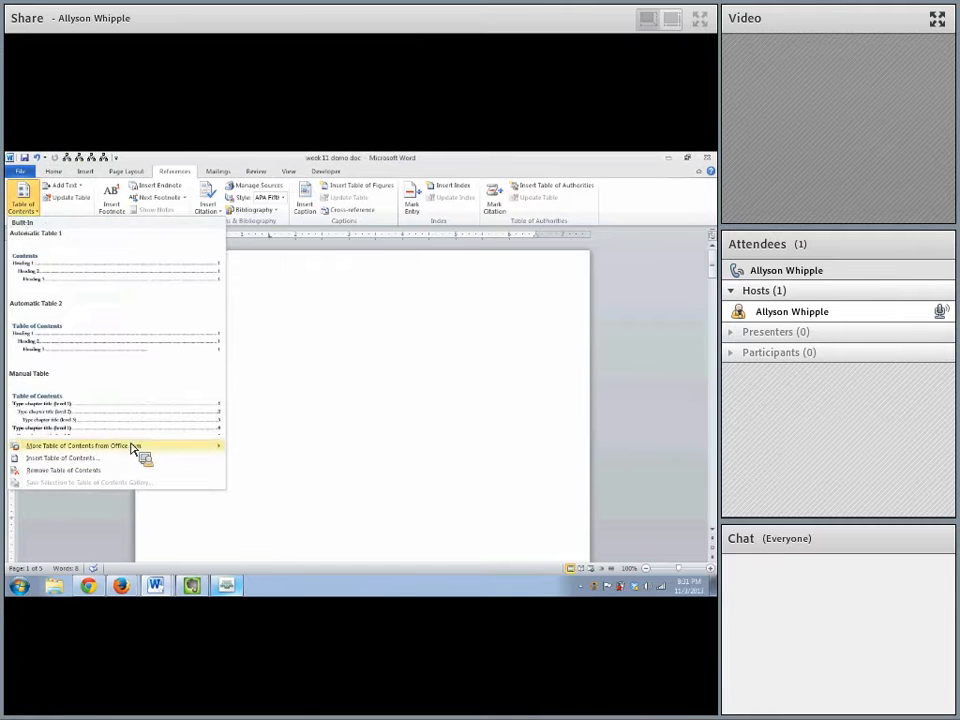
pyautogui.click(62, 458)
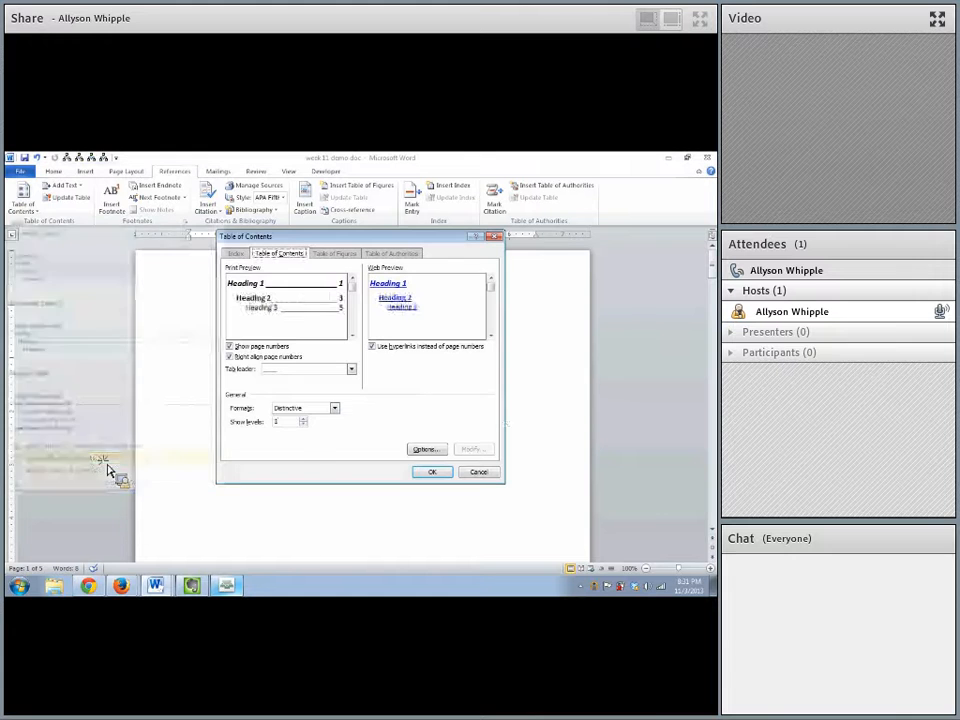
pyautogui.click(334, 408)
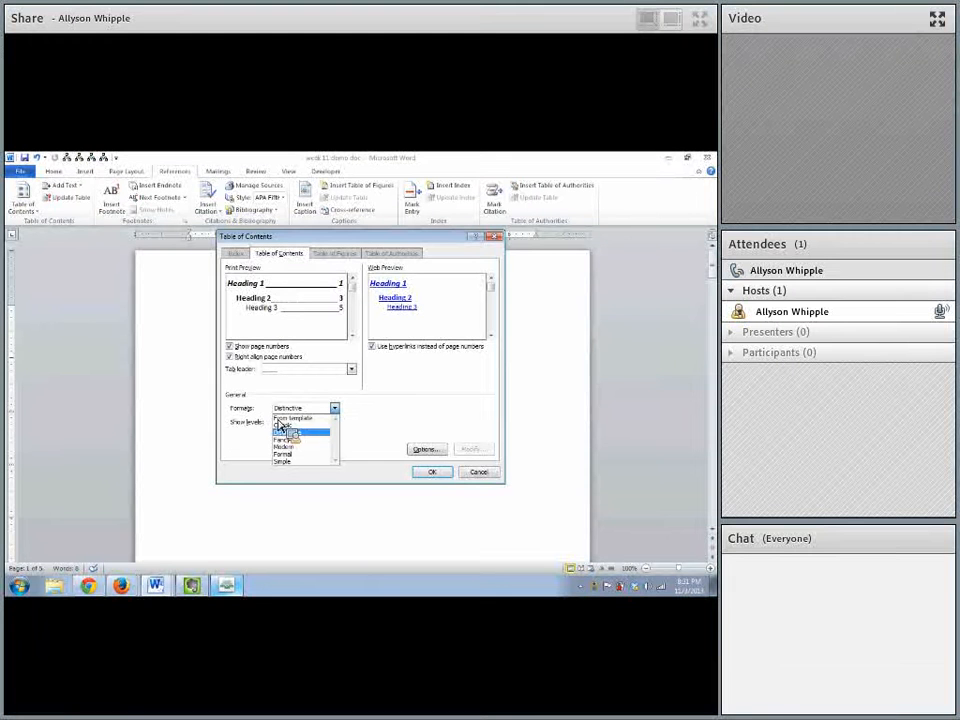
pyautogui.click(296, 425)
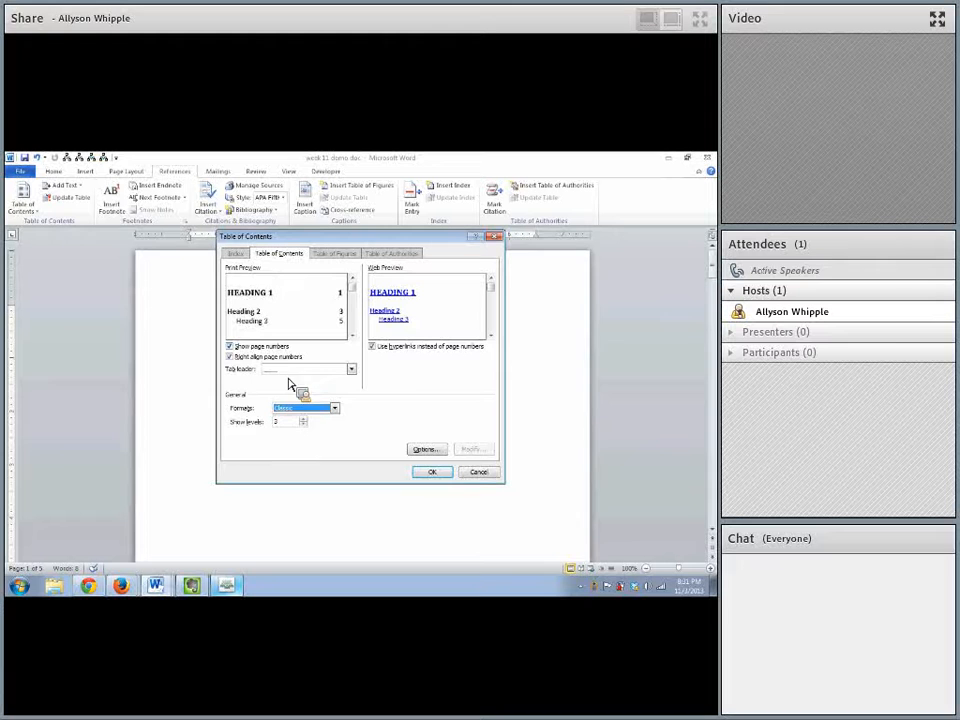
pyautogui.click(326, 409)
pyautogui.click(315, 446)
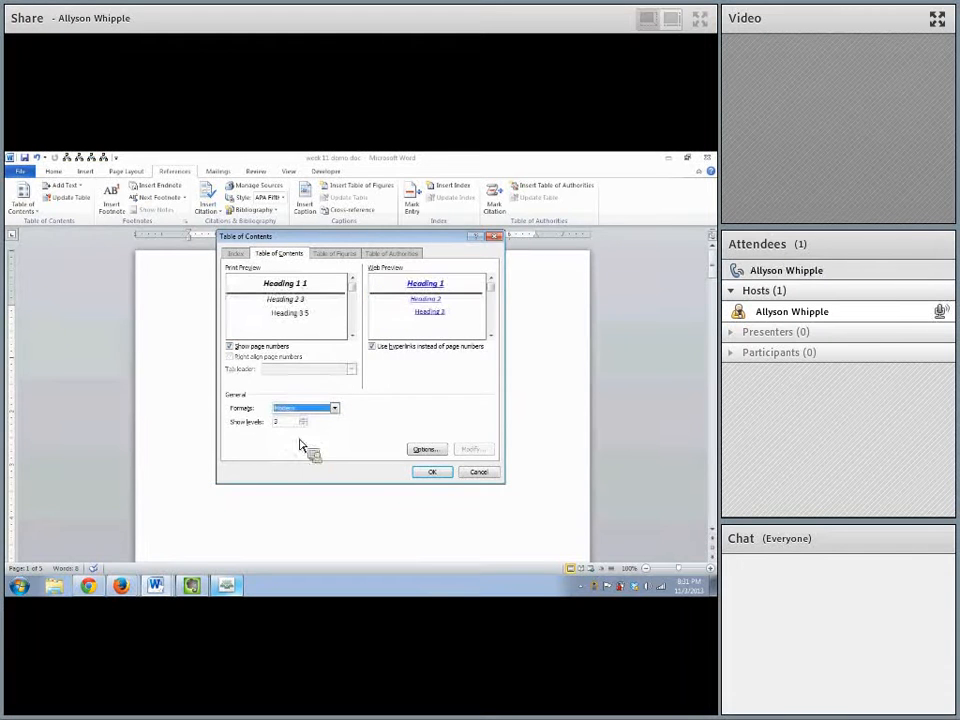
# Set the table of contents to show 4 levels and choose the Formal format
pyautogui.click(304, 425)
pyautogui.click(304, 419)
pyautogui.click(304, 419)
pyautogui.click(325, 408)
pyautogui.click(300, 453)
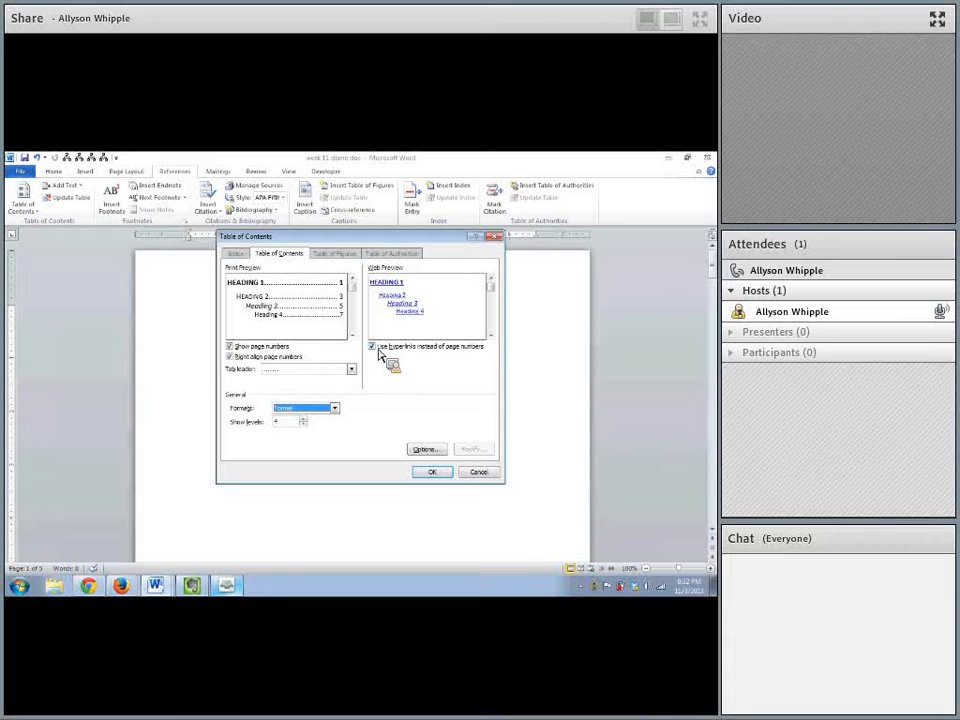
# Switch the option to use hyperlinks instead of page numbers off and on, and leave the settings without inserting the table
pyautogui.click(373, 346)
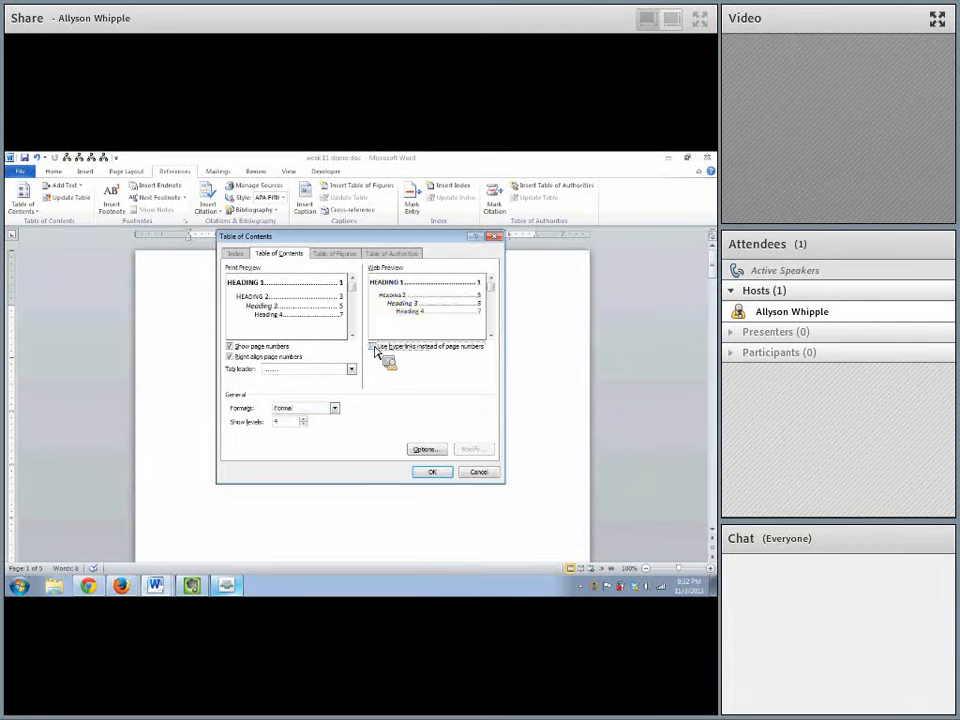
pyautogui.click(373, 346)
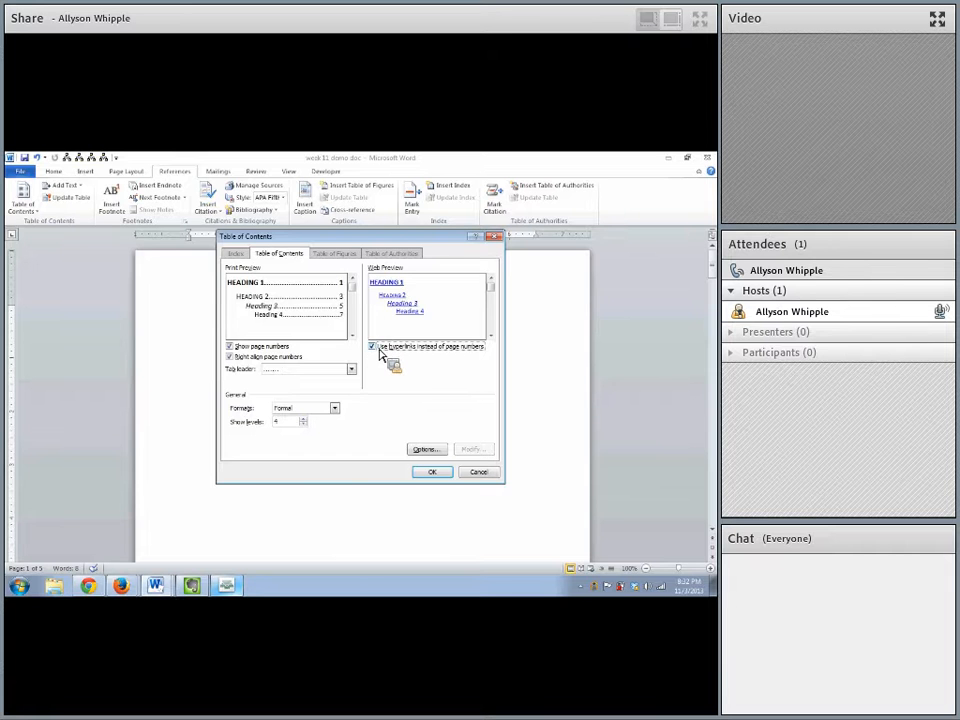
pyautogui.click(373, 348)
pyautogui.click(373, 347)
pyautogui.click(488, 475)
# Insert the built-in Automatic Table 1 table of contents on the blank first page
pyautogui.click(24, 200)
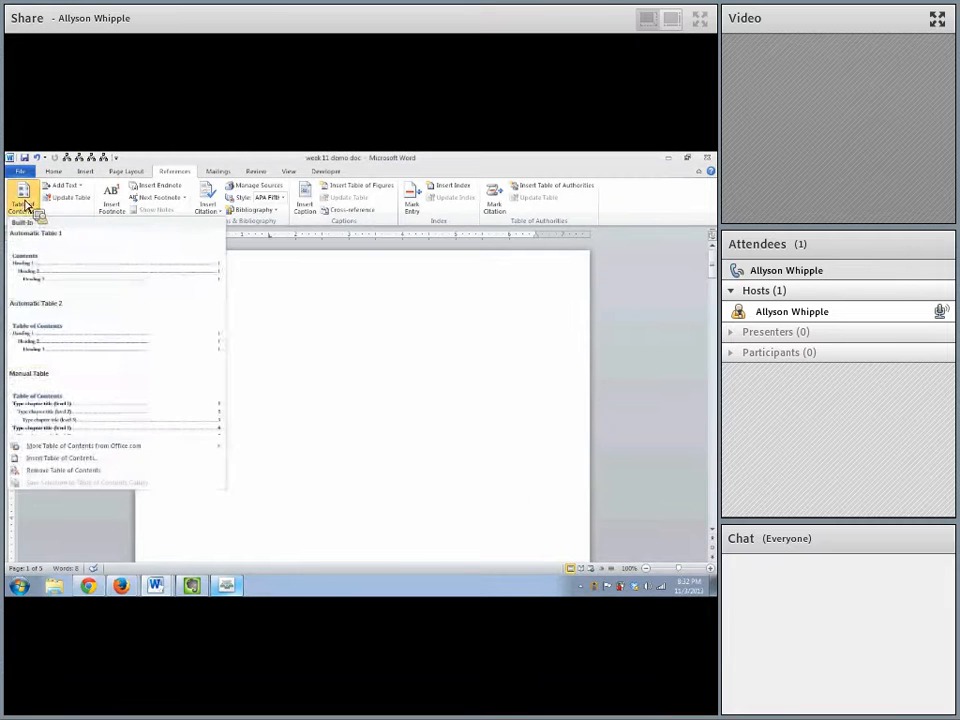
pyautogui.click(77, 283)
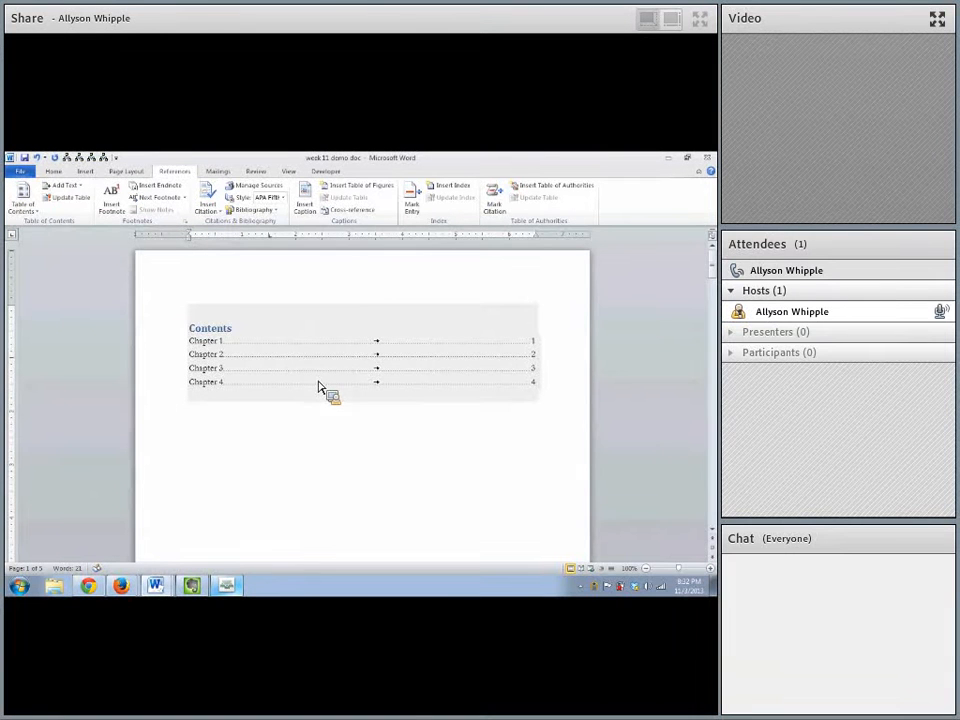
pyautogui.click(22, 202)
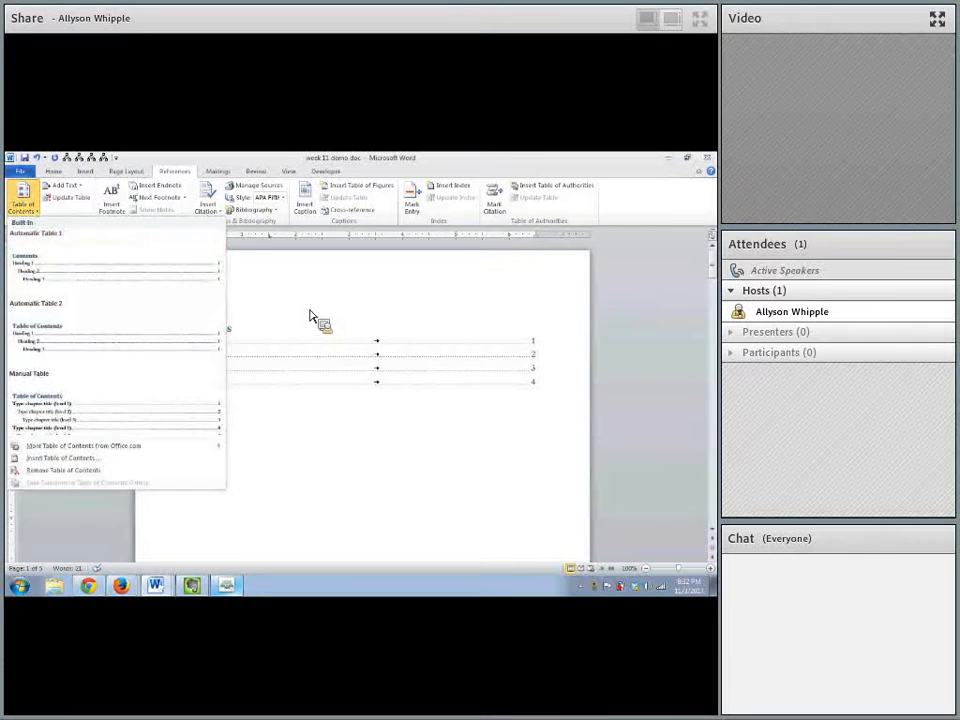
pyautogui.click(330, 321)
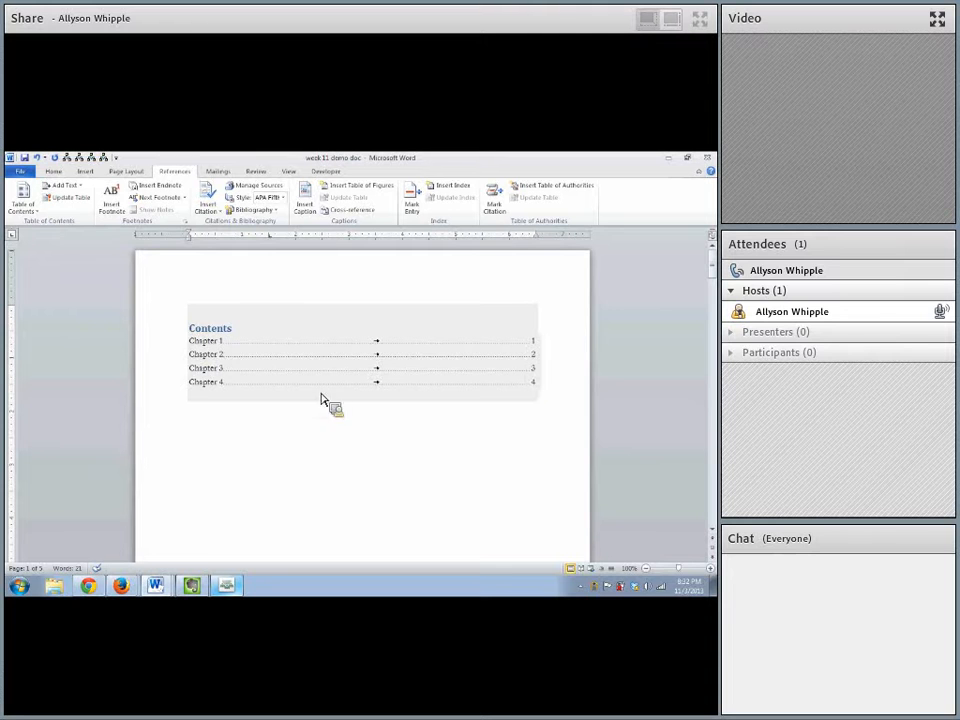
# Extend the Chapter 1 heading to read "Chapter 1: Subtitle!"
pyautogui.scroll(-5, 313, 381)
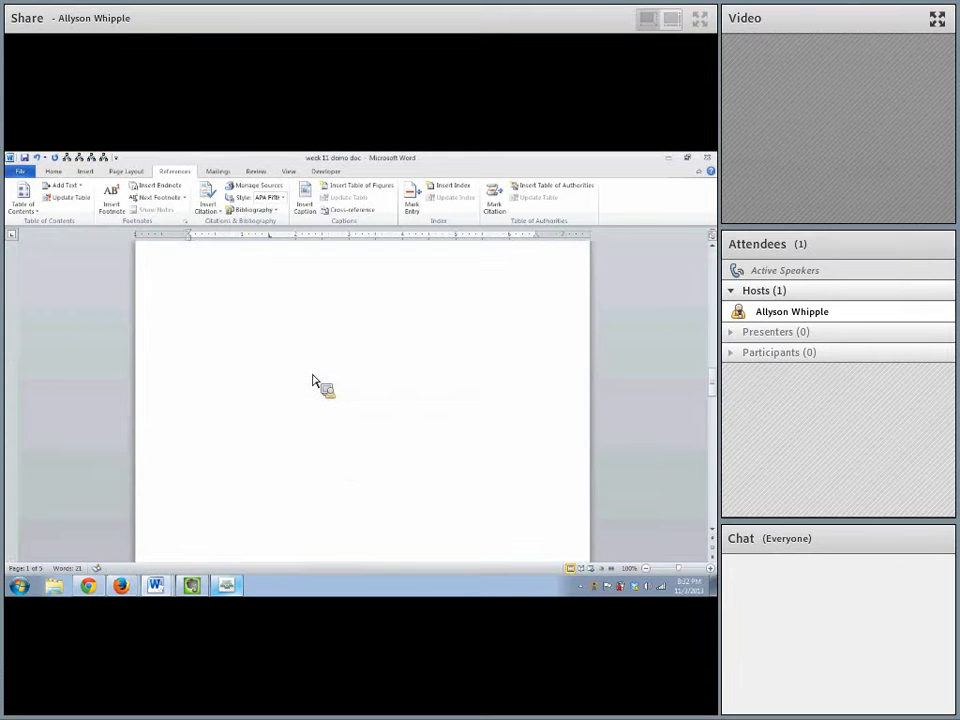
pyautogui.scroll(-15, 313, 381)
pyautogui.scroll(20, 313, 381)
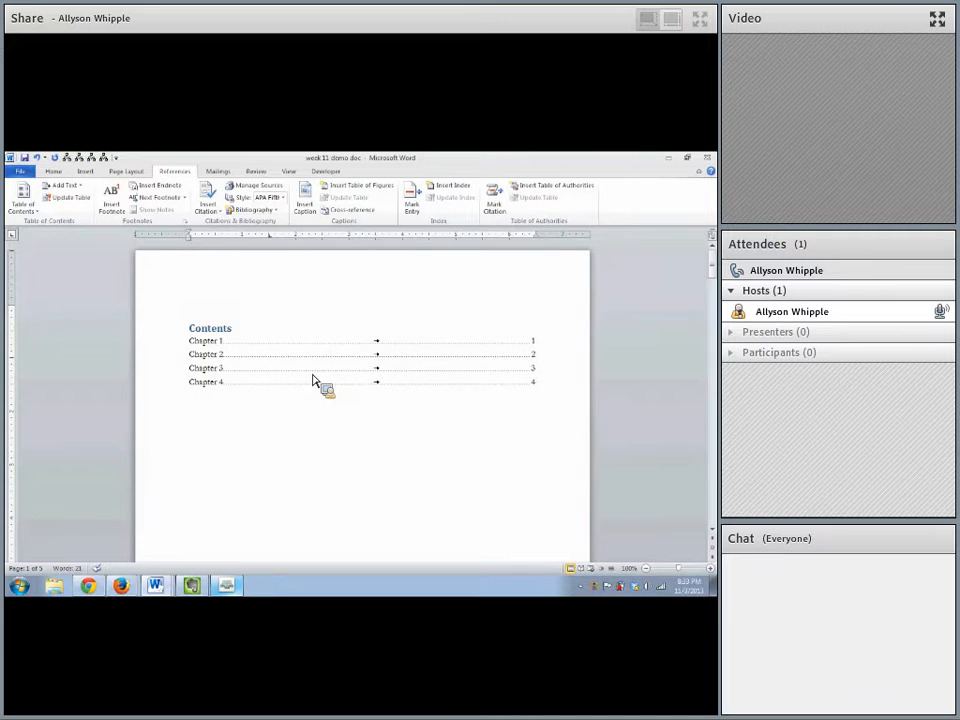
pyautogui.scroll(-10, 513, 360)
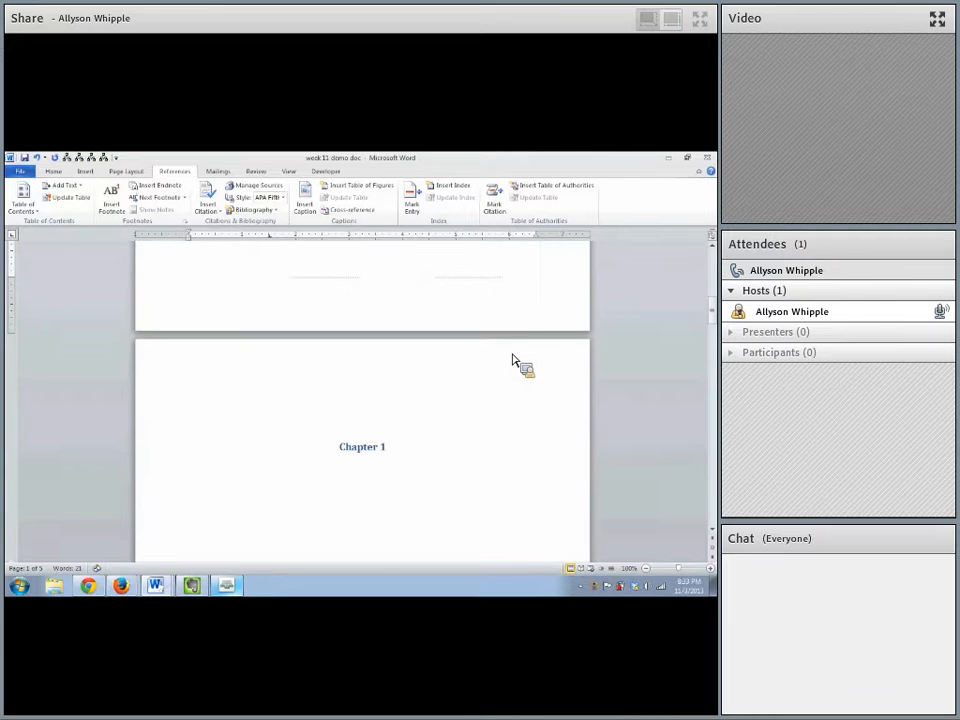
pyautogui.click(390, 448)
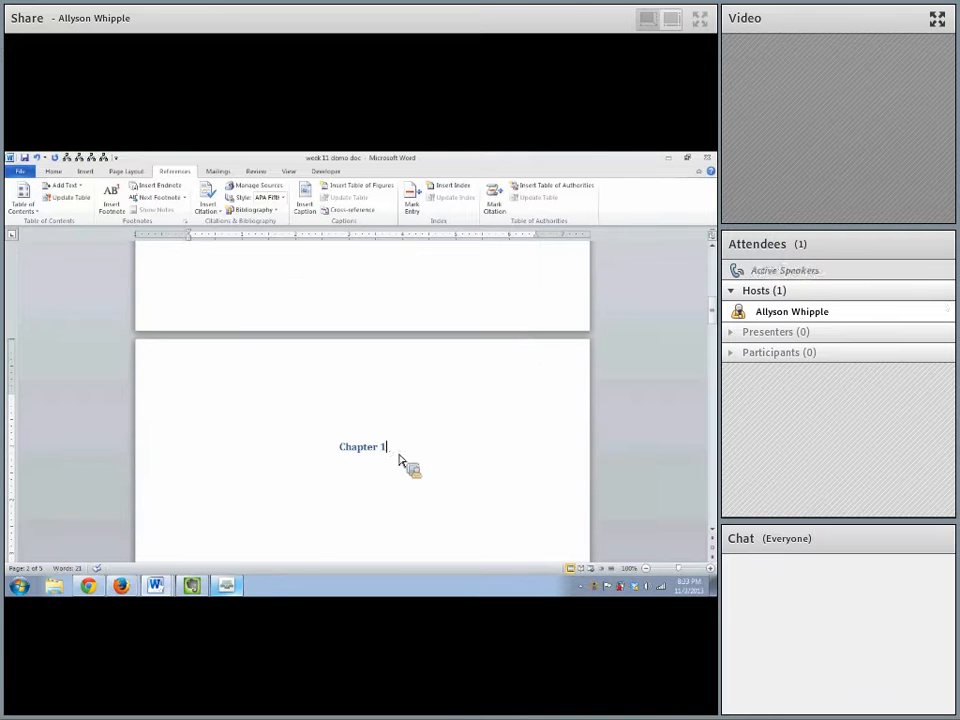
pyautogui.write('Subtitle!')
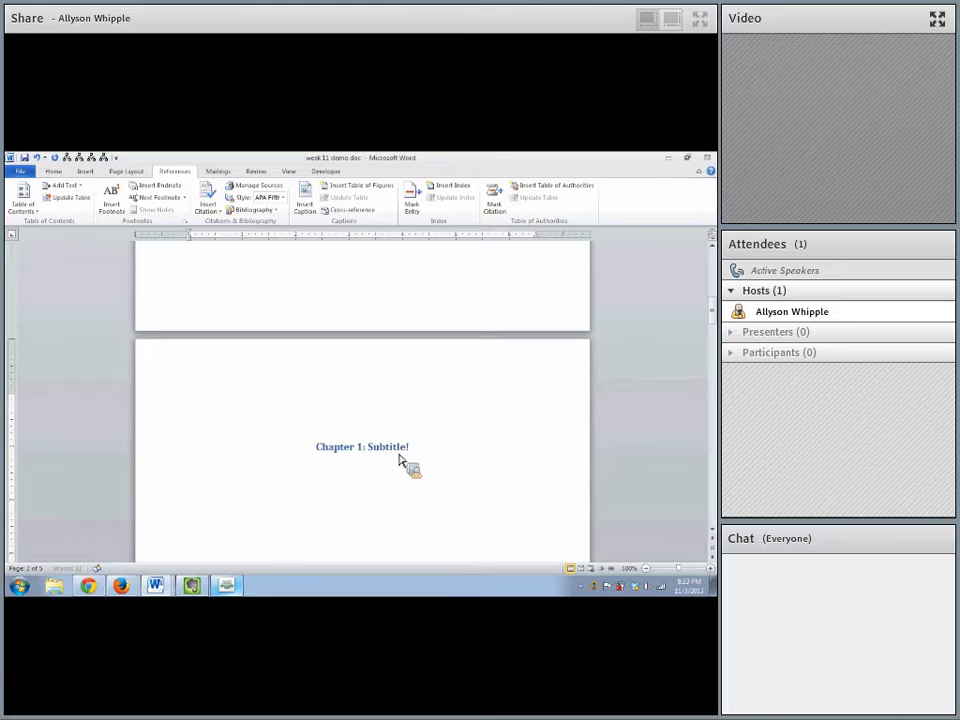
# Extend the next two chapter headings to read "Chapter 2: Demo!" and "Chapter 3: Greetings!"
pyautogui.scroll(-10, 585, 412)
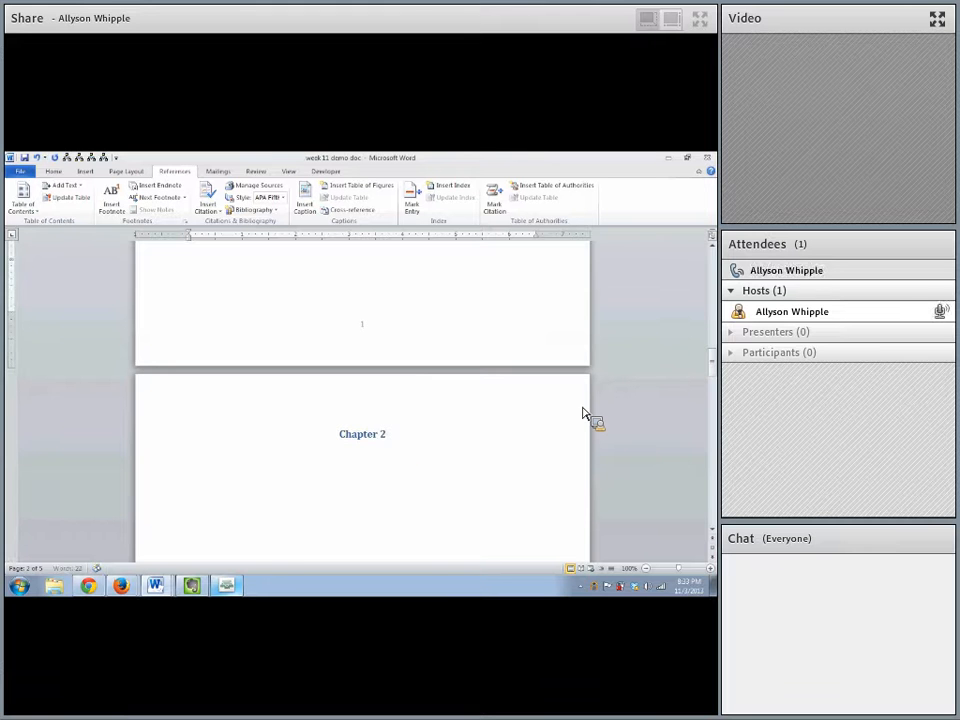
pyautogui.click(390, 448)
pyautogui.write(': Demo!')
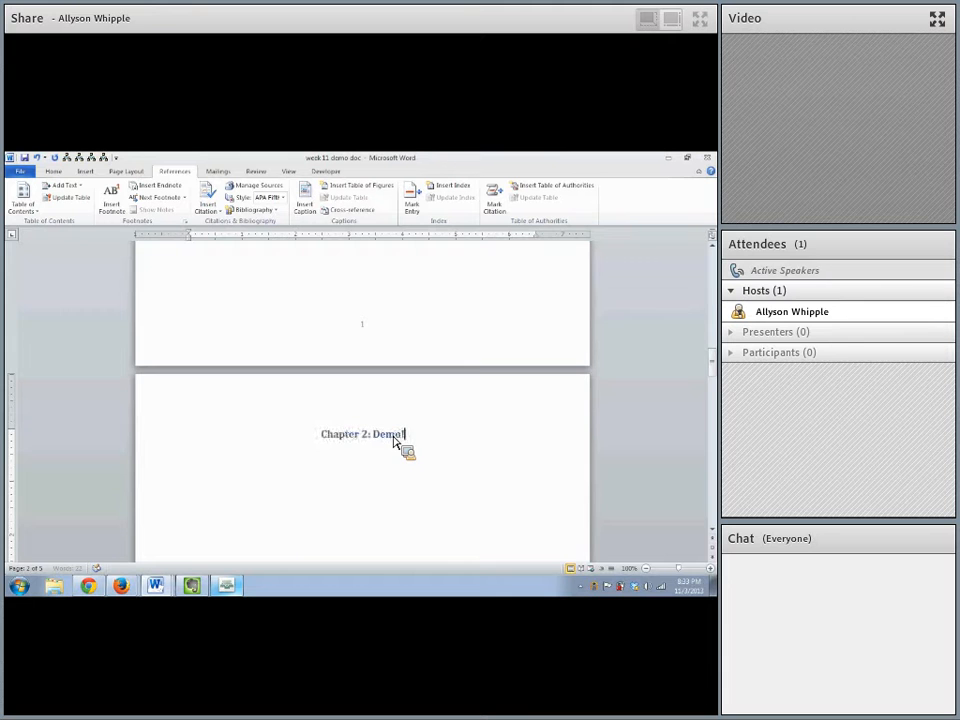
pyautogui.scroll(-10, 484, 500)
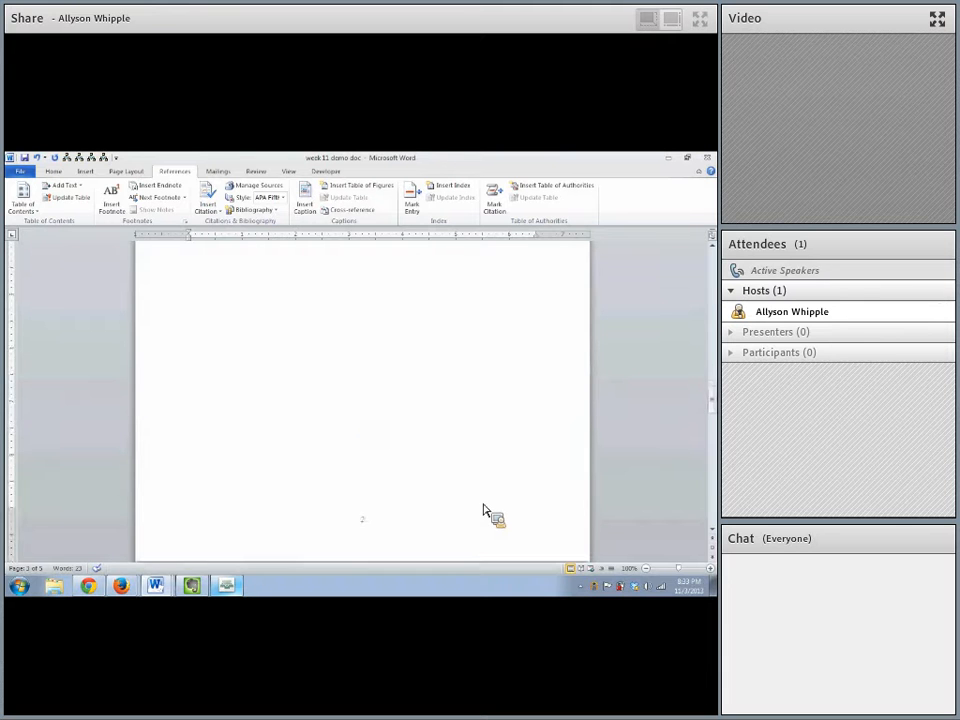
pyautogui.click(484, 511)
pyautogui.write(': Greetings!')
# Extend the Chapter 4 heading to read "Chapter 4: Word!"
pyautogui.scroll(-10, 432, 530)
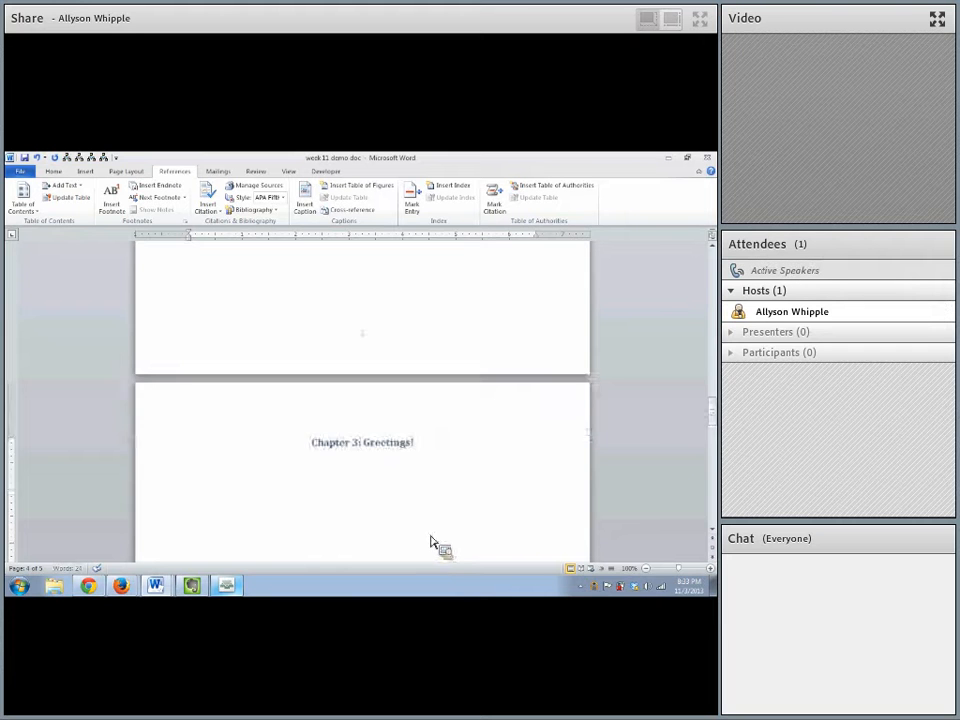
pyautogui.scroll(-4, 433, 552)
pyautogui.click(430, 490)
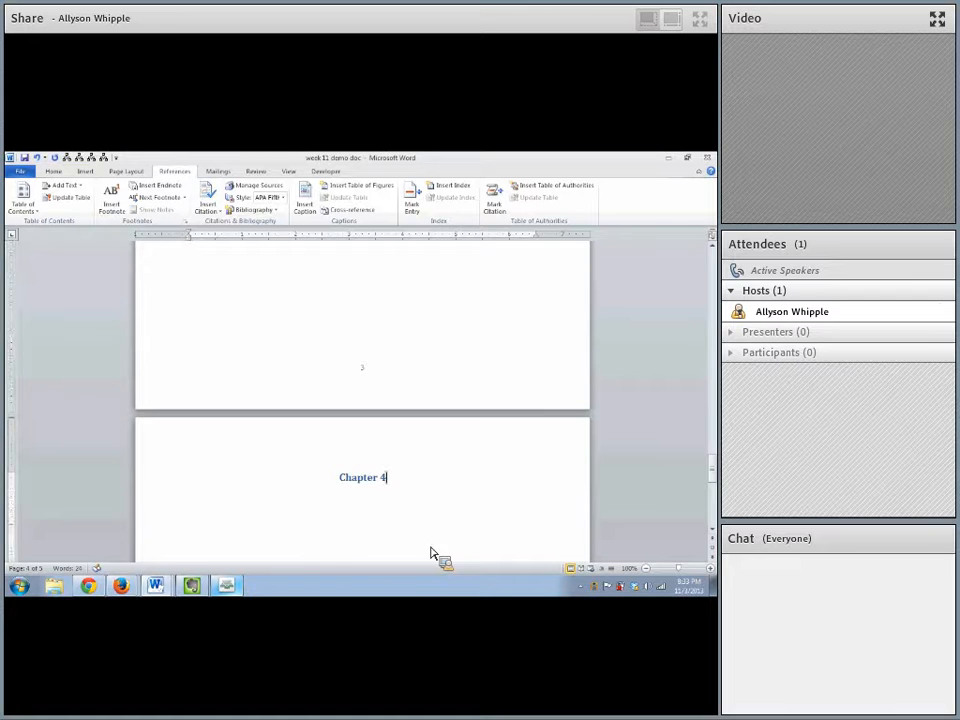
pyautogui.write('Word!')
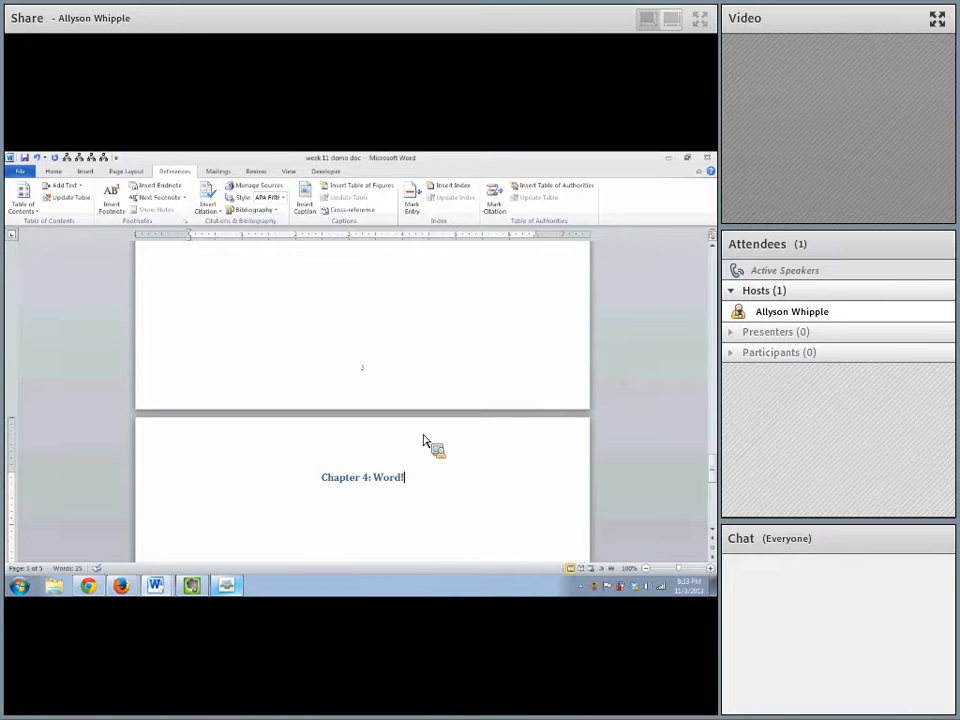
# Update the entire table of contents on the first page to pick up the changed chapter headings
pyautogui.moveTo(712, 468); pyautogui.dragTo(712, 304)
pyautogui.click(497, 306)
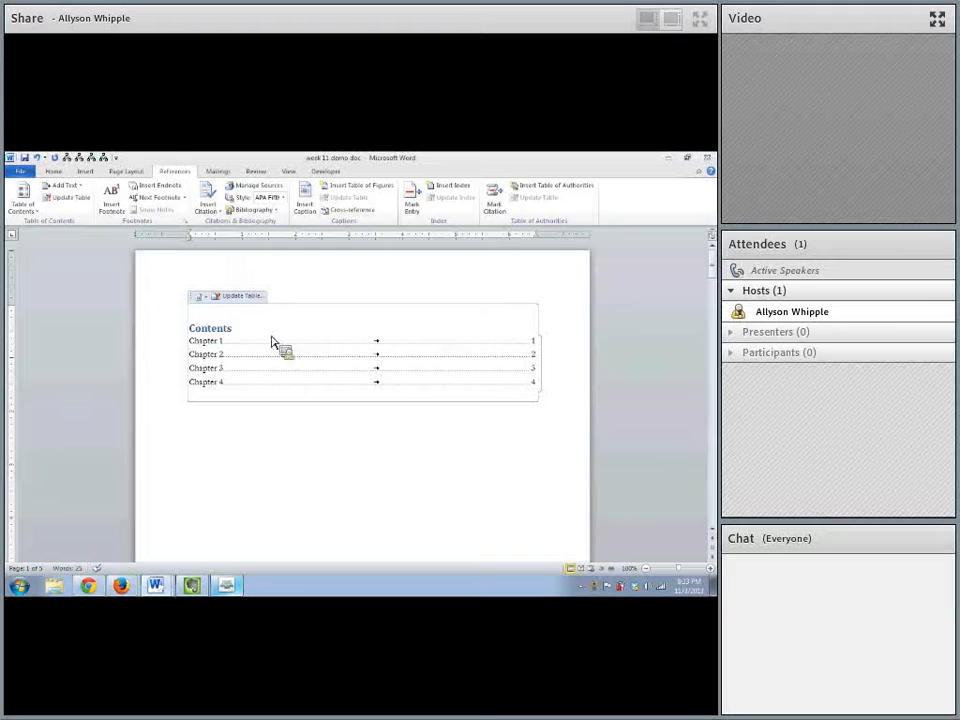
pyautogui.click(224, 302)
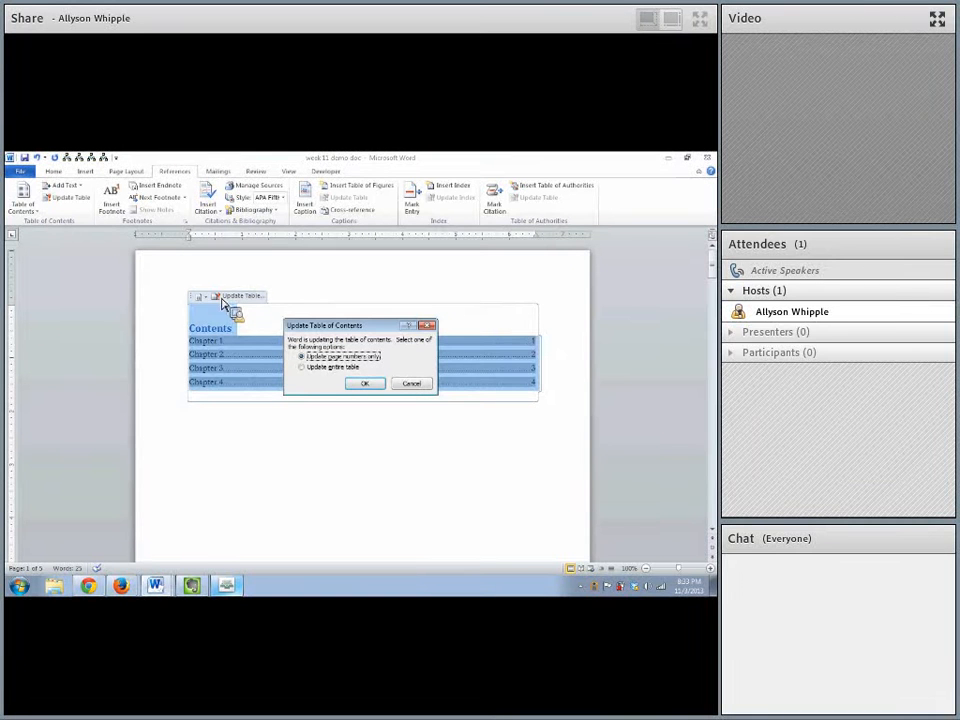
pyautogui.click(306, 370)
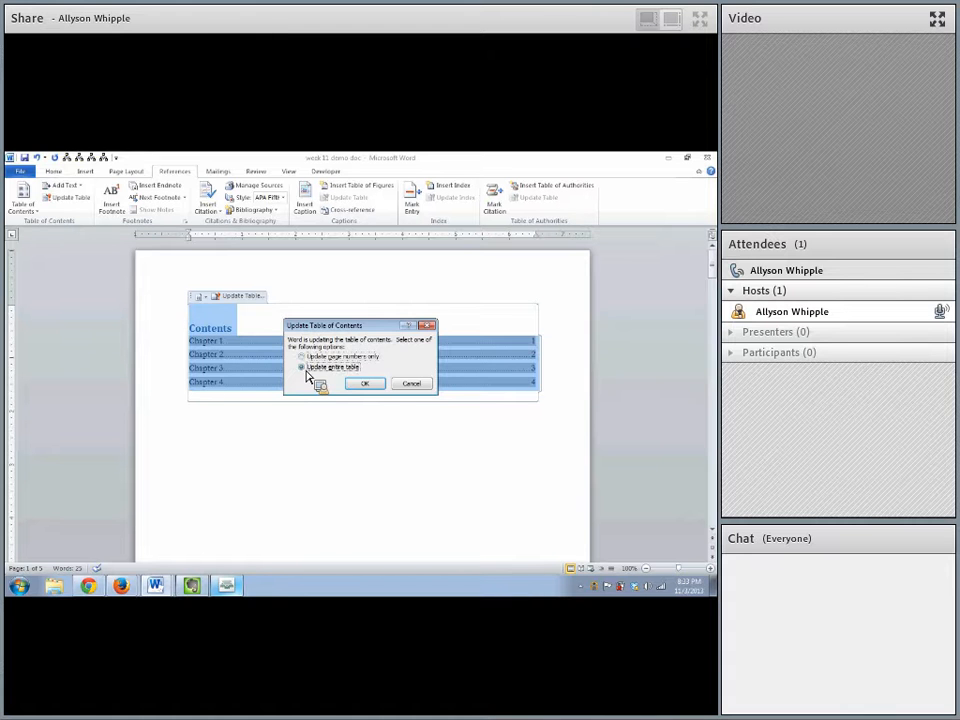
pyautogui.click(364, 384)
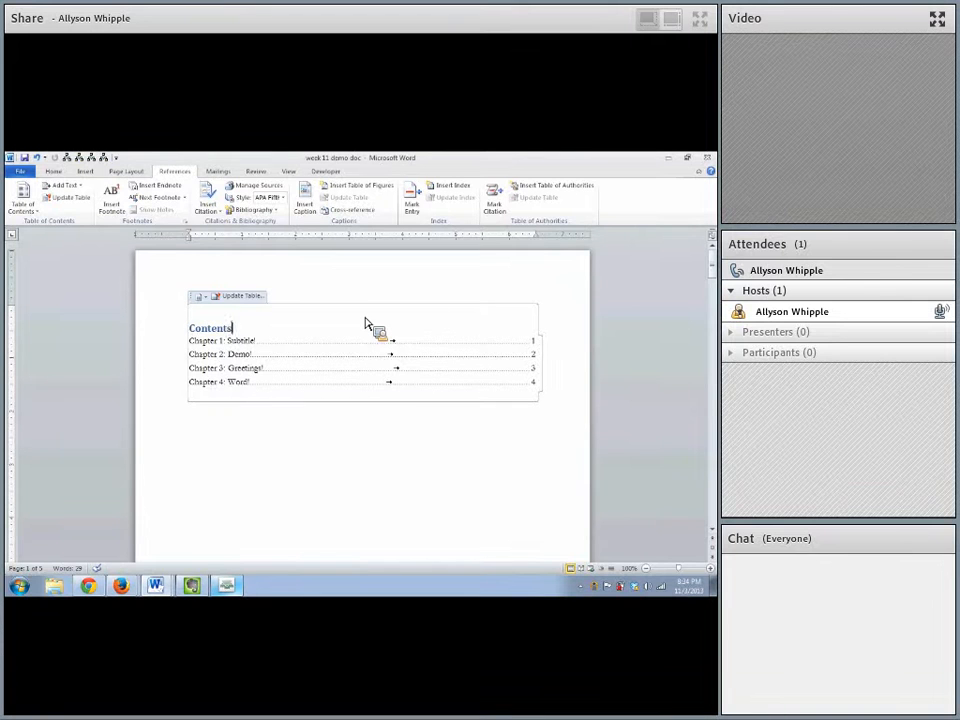
pyautogui.click(340, 530)
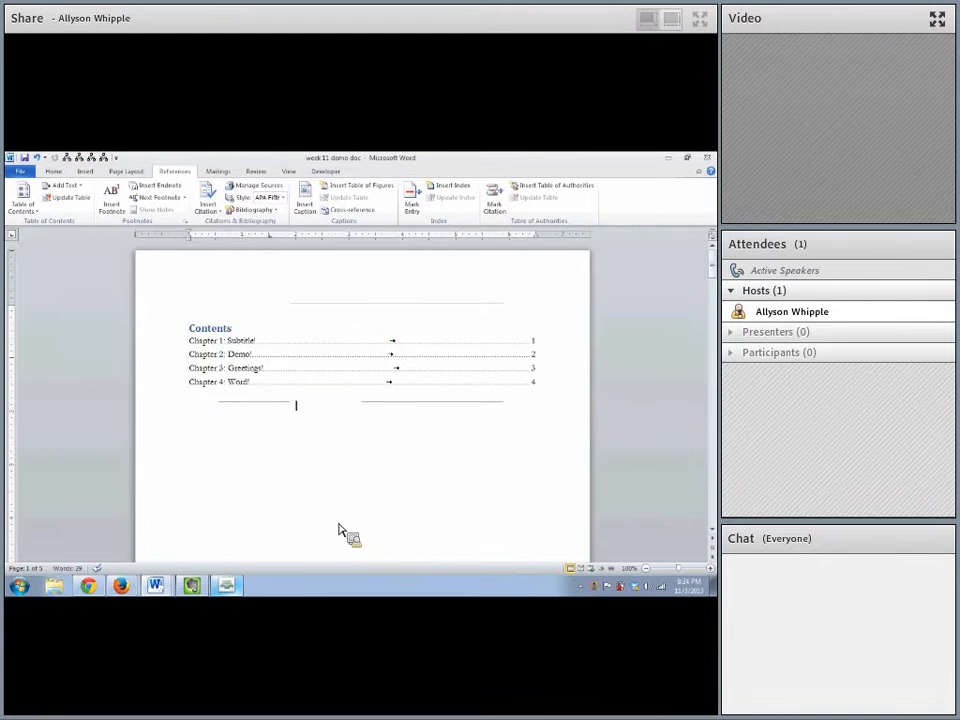
# Switch to the Week 11 document and read through its Index section
pyautogui.scroll(-2, 418, 493)
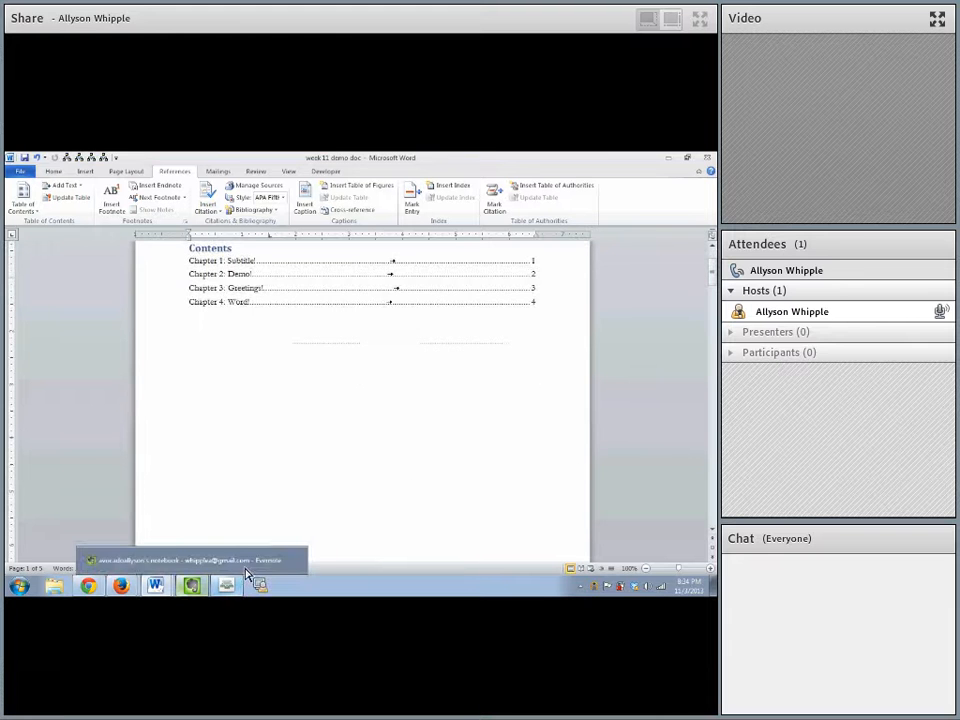
pyautogui.moveTo(152, 588)
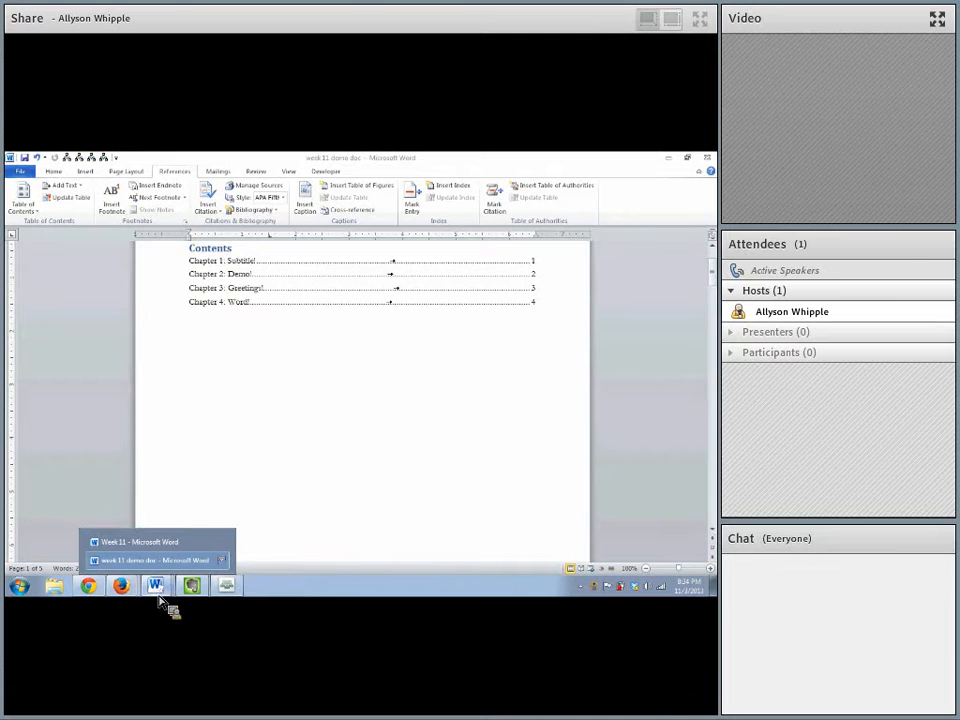
pyautogui.click(140, 542)
pyautogui.scroll(-5, 385, 465)
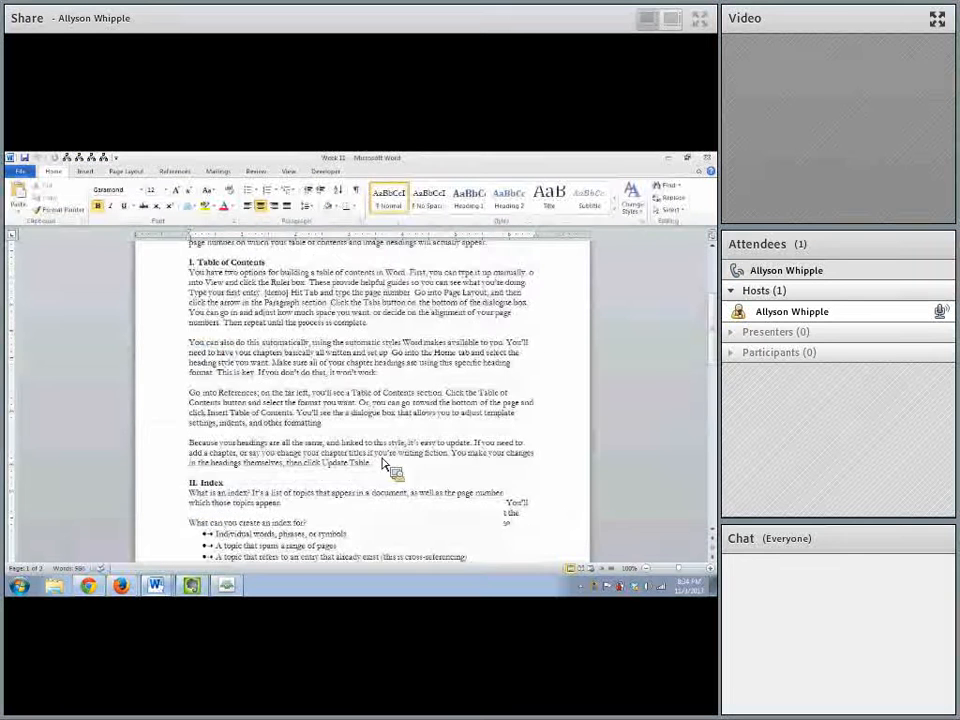
pyautogui.scroll(-5, 385, 465)
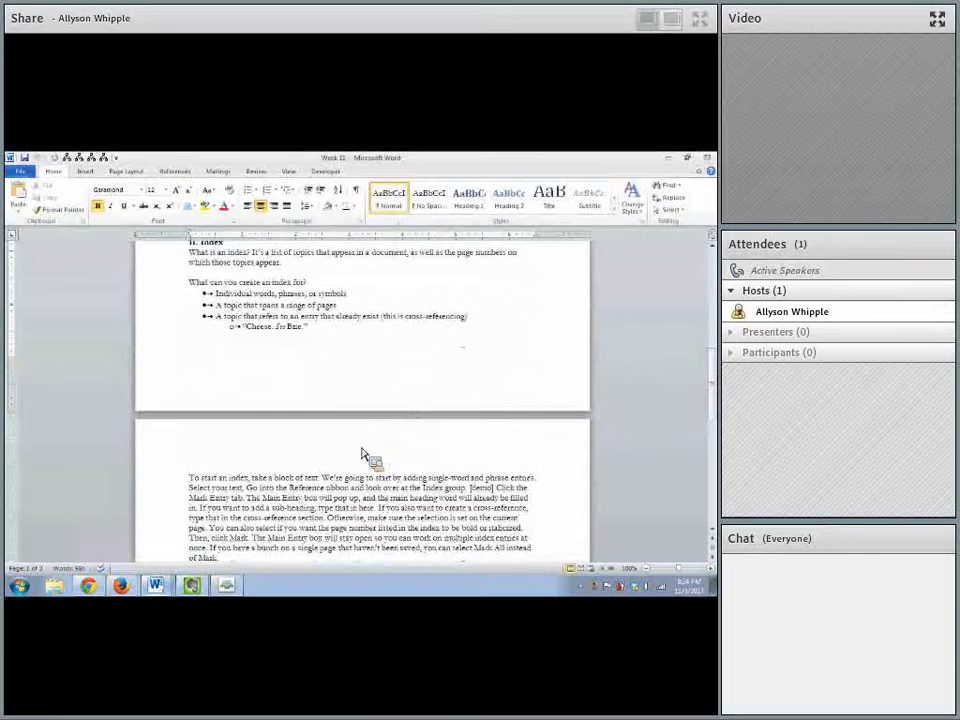
pyautogui.scroll(-2, 199, 294)
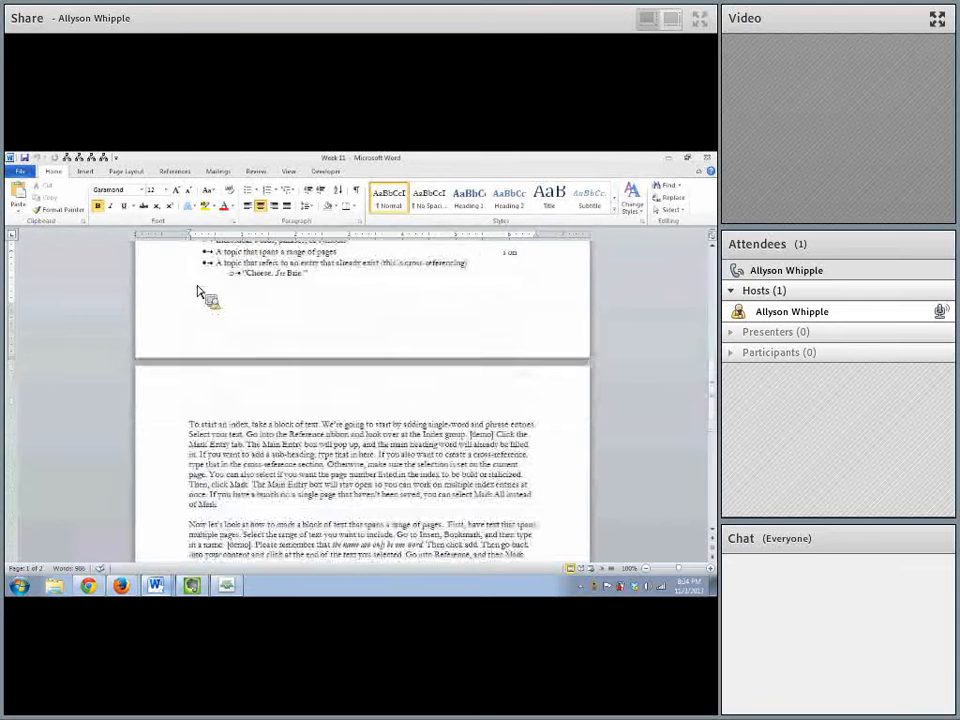
pyautogui.scroll(3, 212, 300)
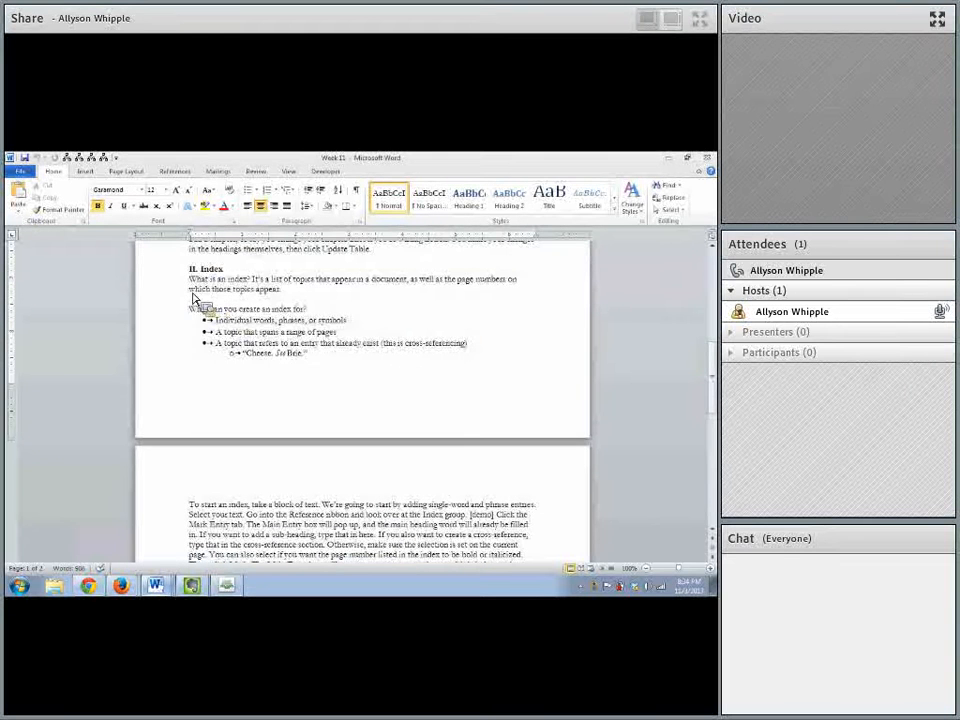
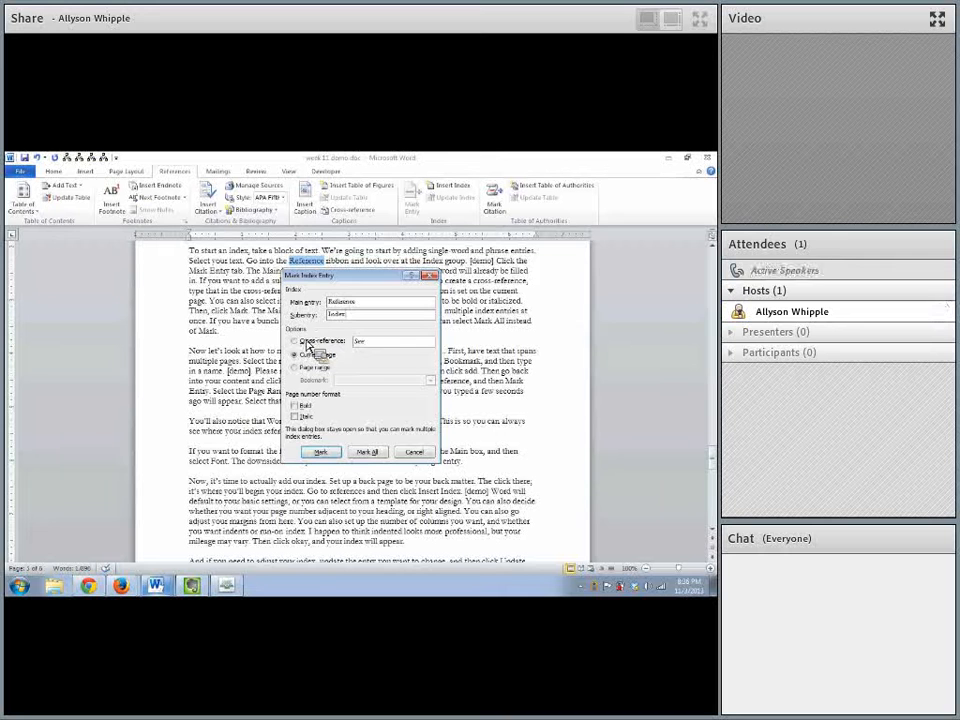
# Make the Reference index entry a cross-reference reading "See Meta"
pyautogui.click(318, 341)
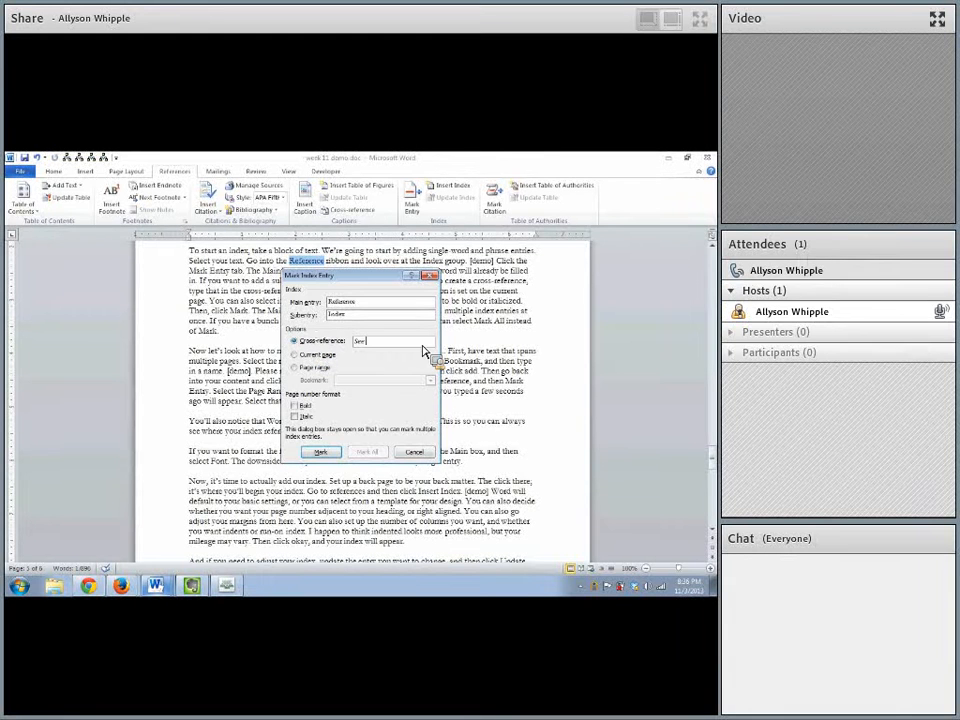
pyautogui.write('Meta')
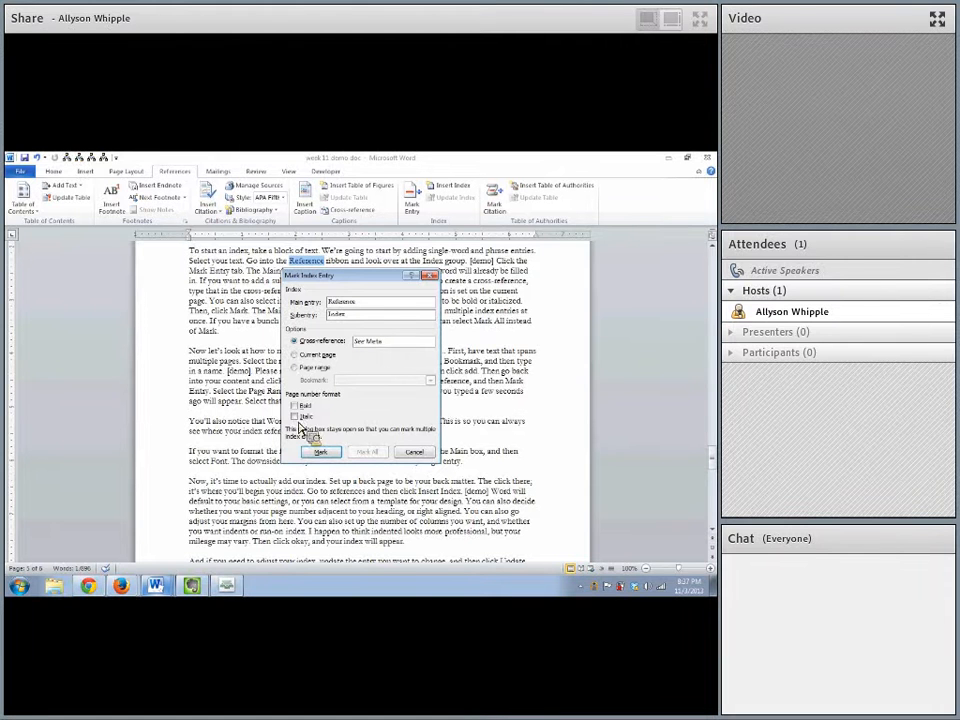
# Look at the font formatting options available for the Reference main entry, including font color, without changing anything
pyautogui.rightClick(359, 306)
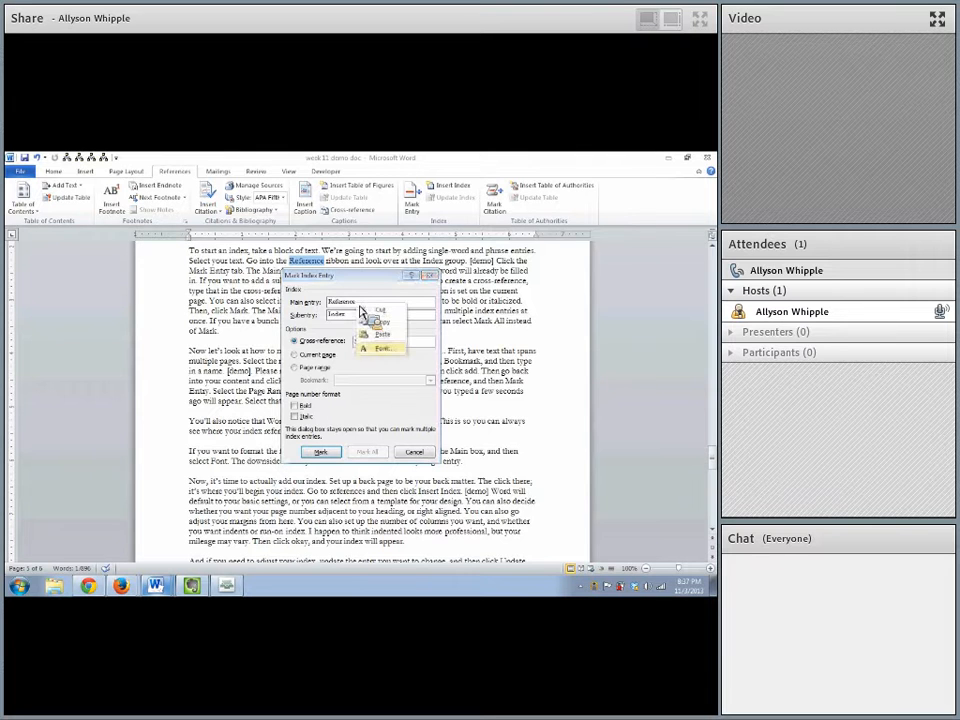
pyautogui.click(388, 349)
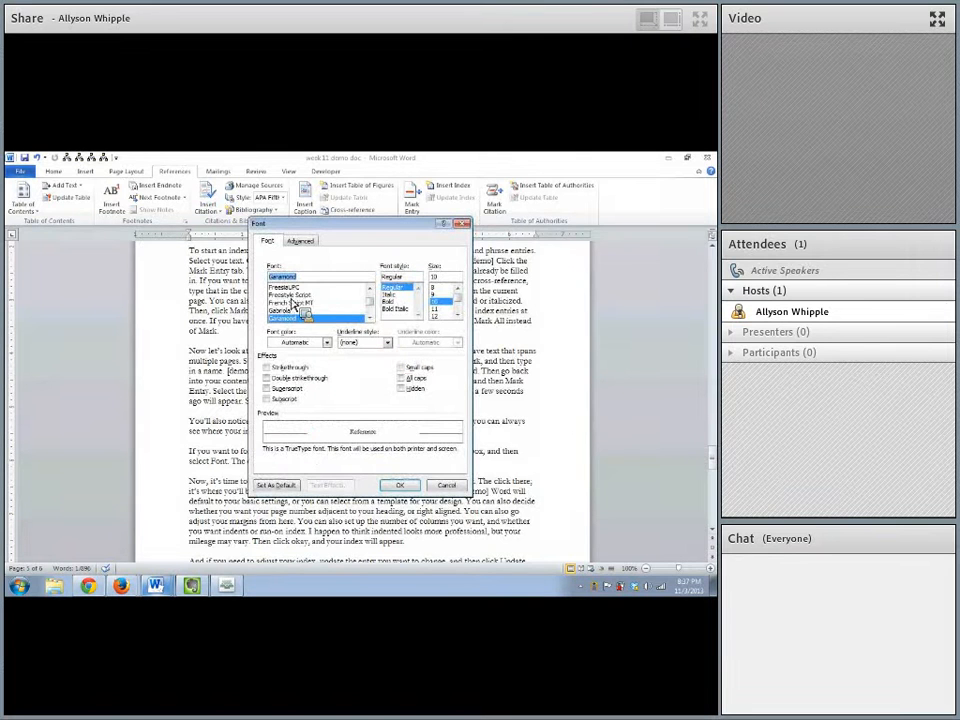
pyautogui.click(327, 342)
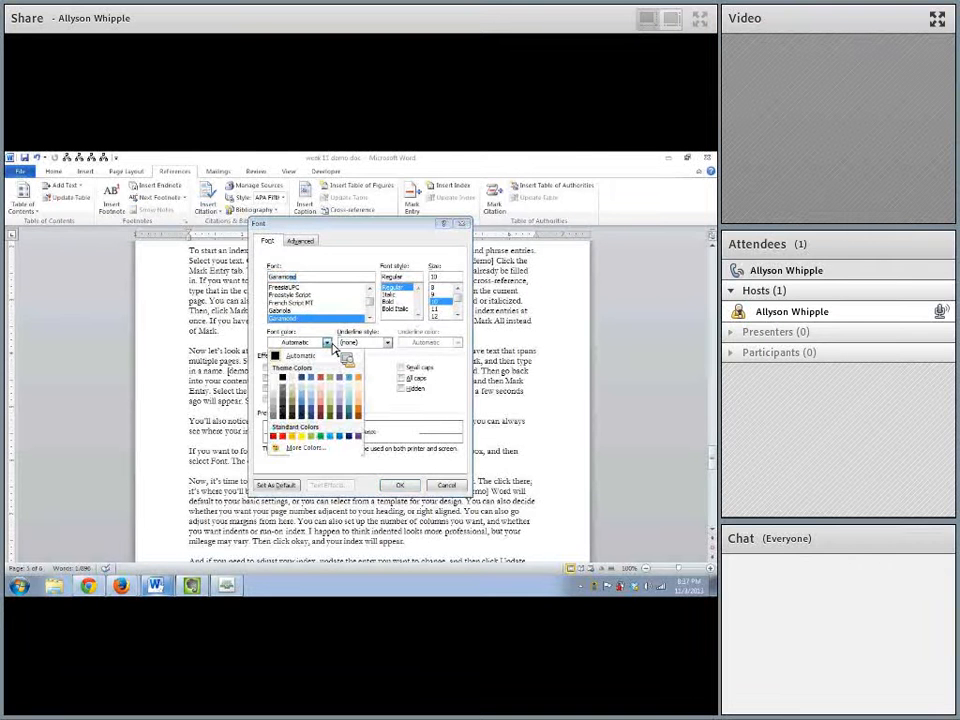
pyautogui.click(345, 343)
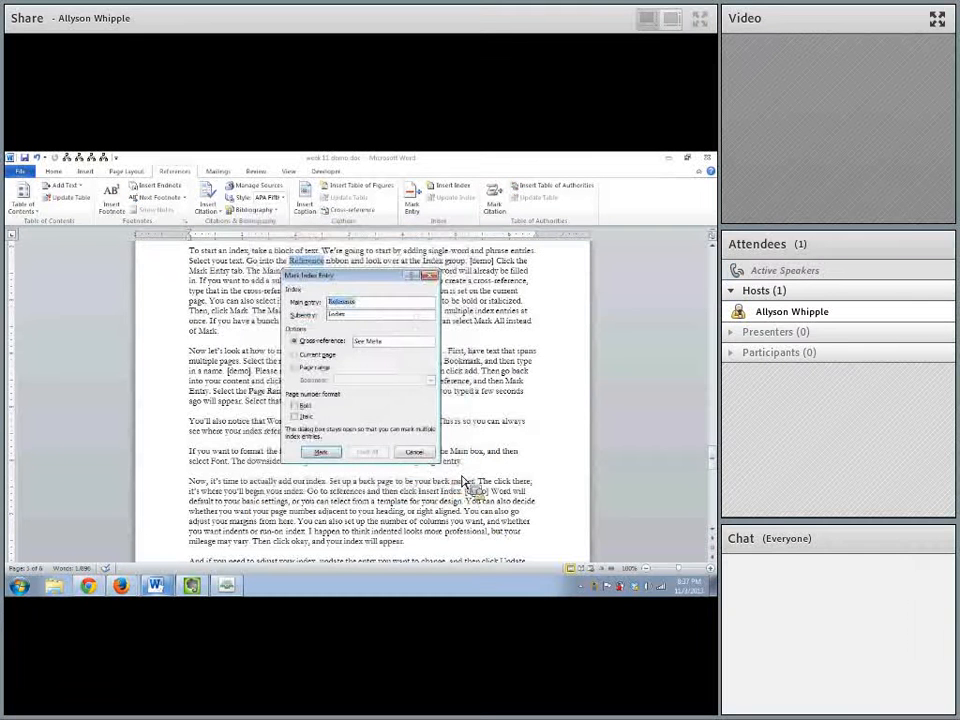
pyautogui.rightClick(350, 304)
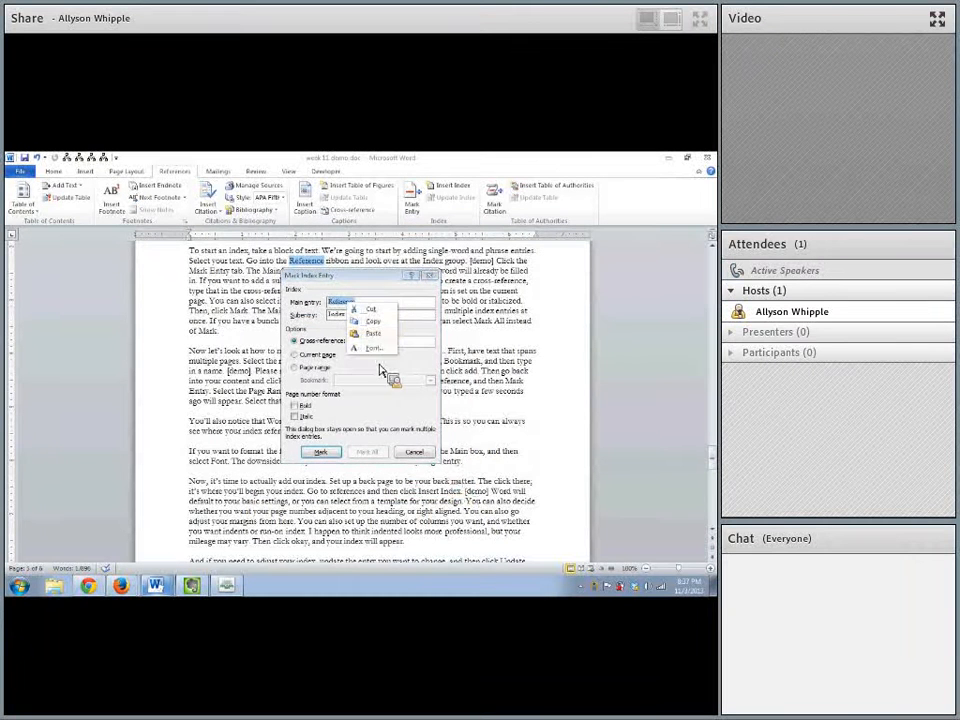
pyautogui.click(384, 371)
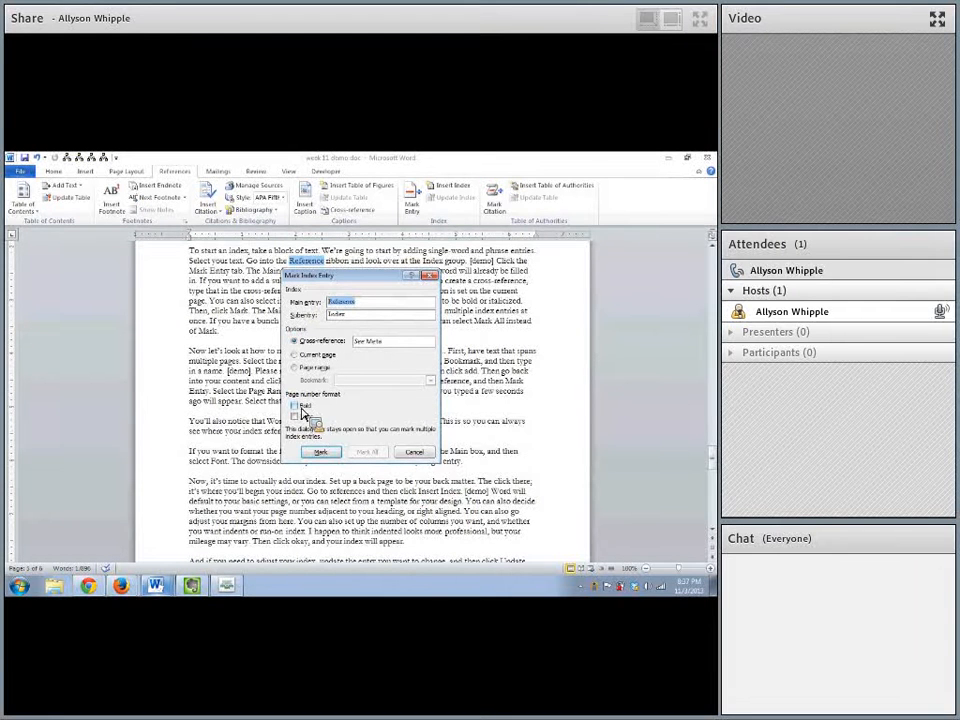
pyautogui.click(384, 304)
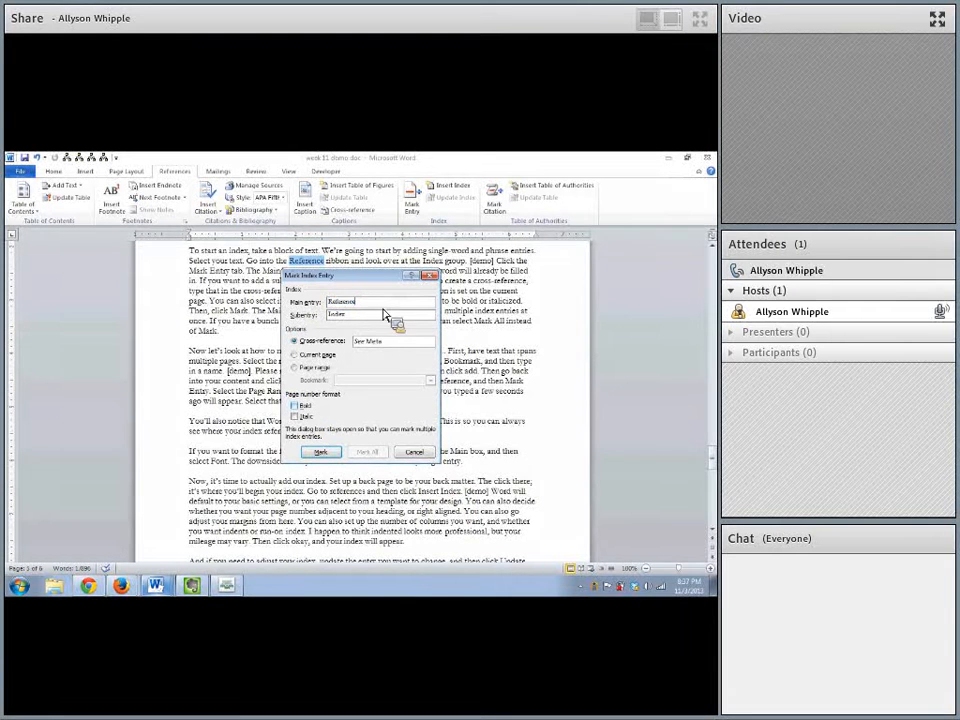
# Apply the italic page number format to the Reference entry and mark it in the text
pyautogui.click(296, 416)
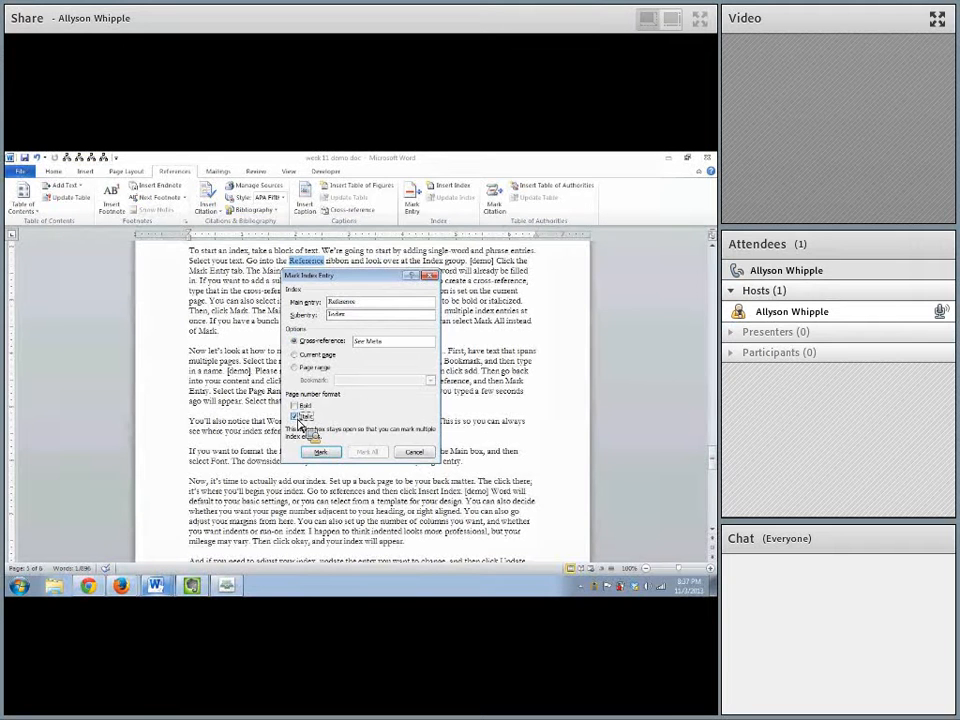
pyautogui.click(320, 453)
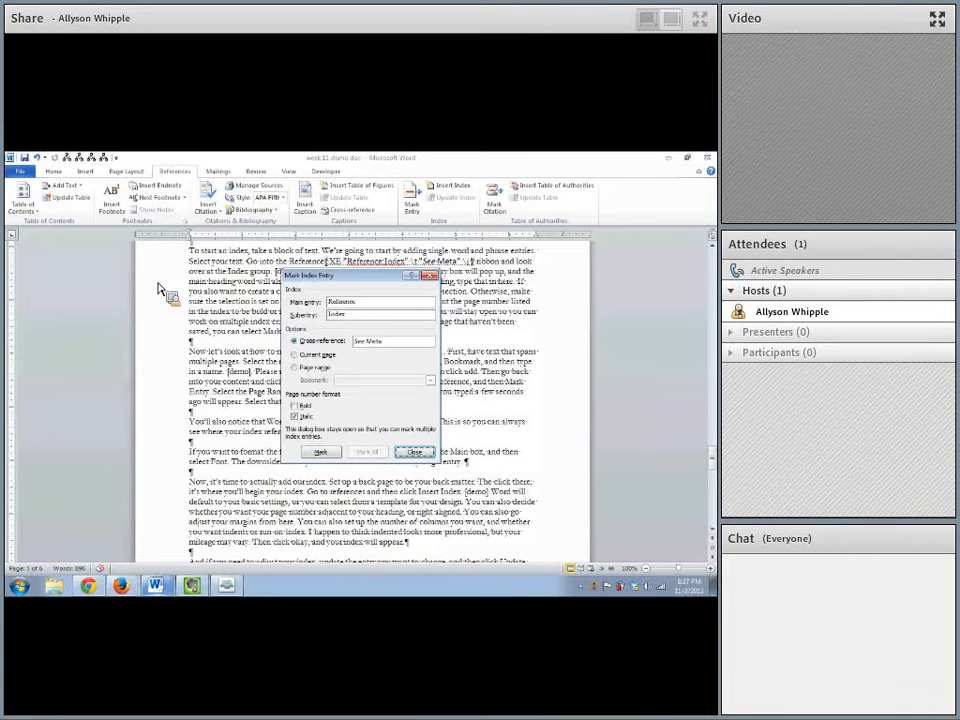
# Mark the word "tab" after "Mark Entry" as a current-page index entry with the subentry "key", and finish marking entries
pyautogui.moveTo(365, 277); pyautogui.dragTo(483, 334)
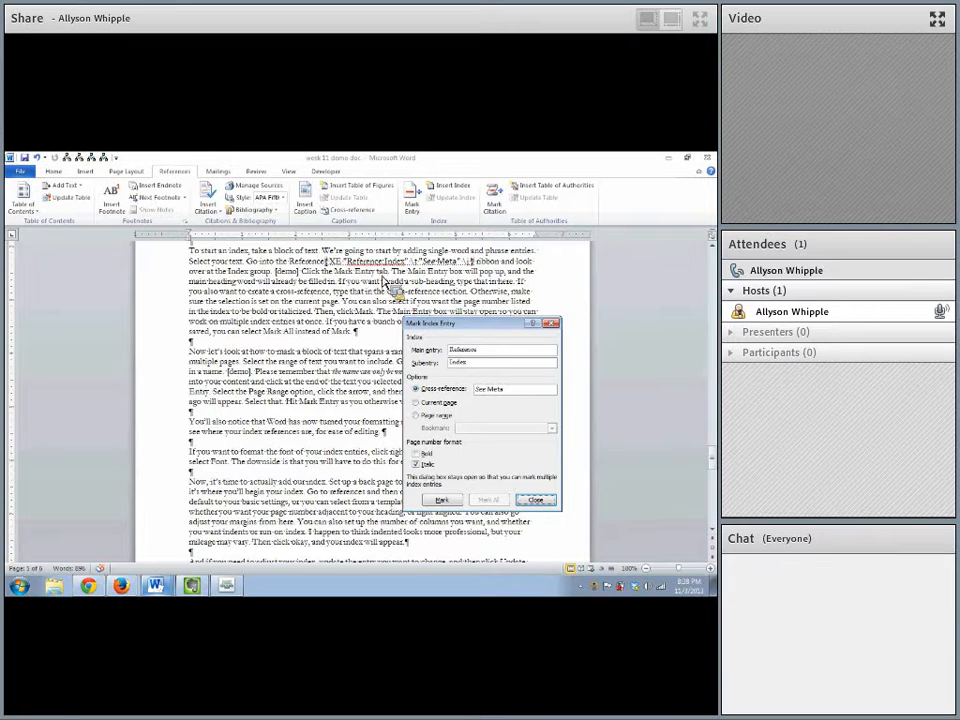
pyautogui.click(383, 281)
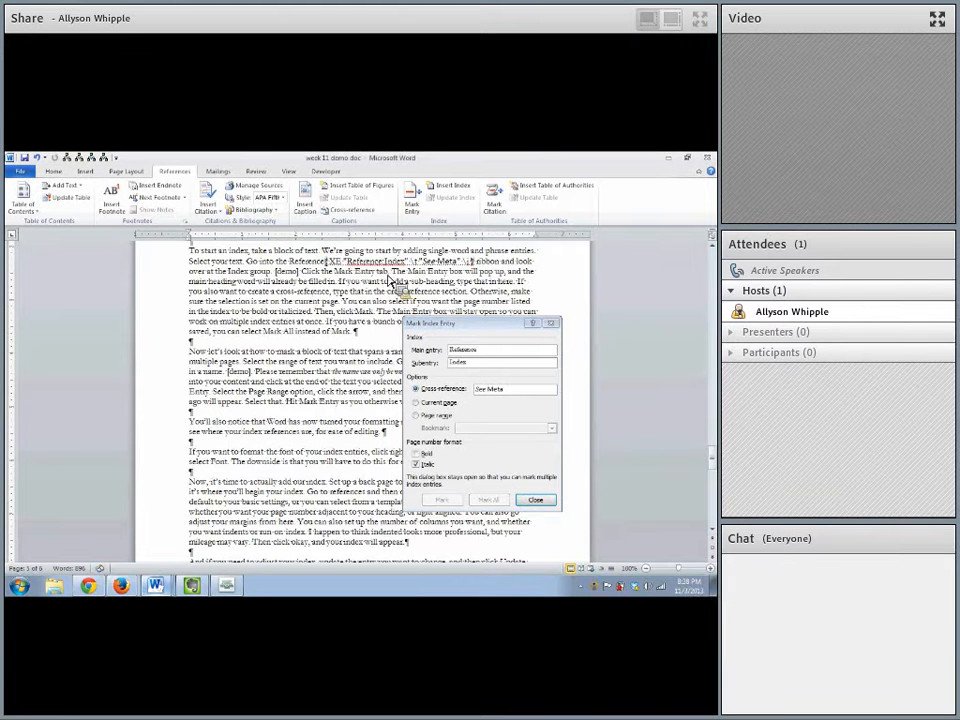
pyautogui.doubleClick(382, 274)
pyautogui.click(510, 465)
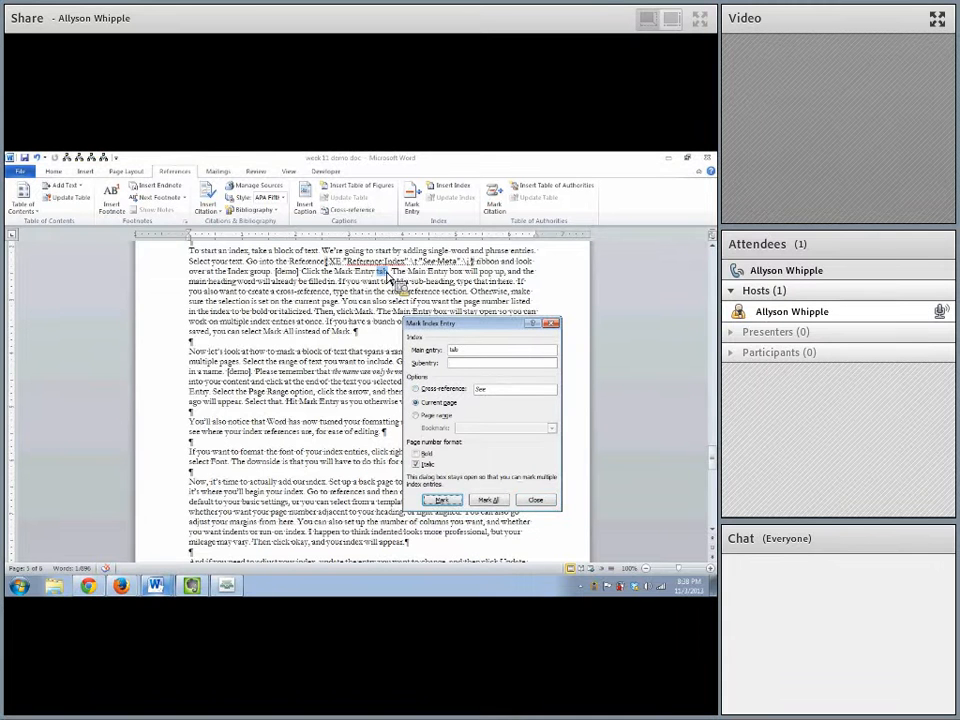
pyautogui.write('key')
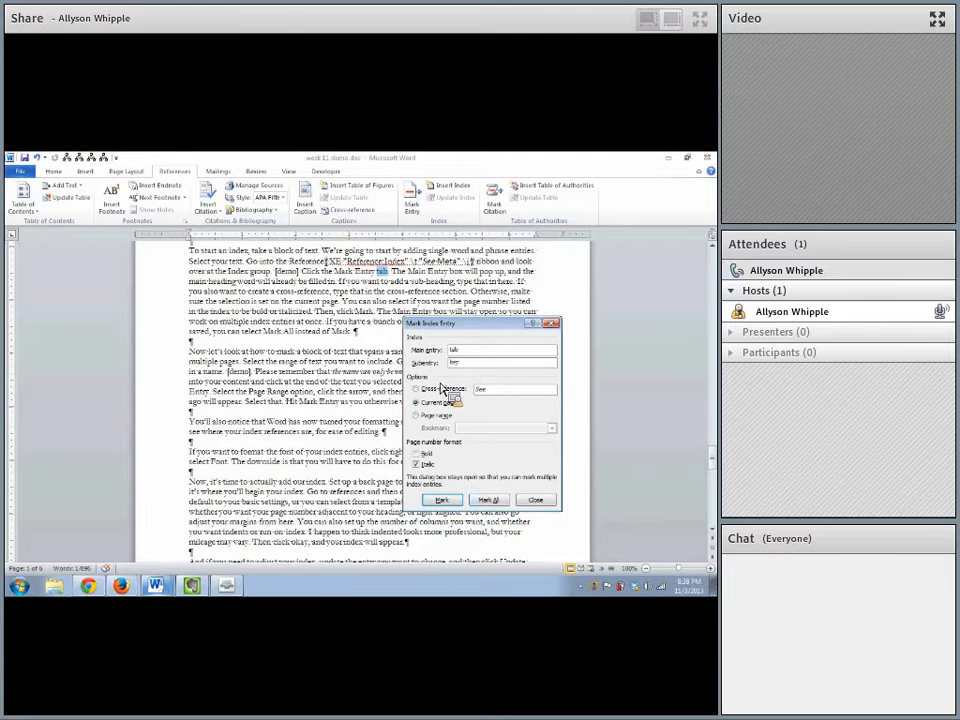
pyautogui.click(441, 499)
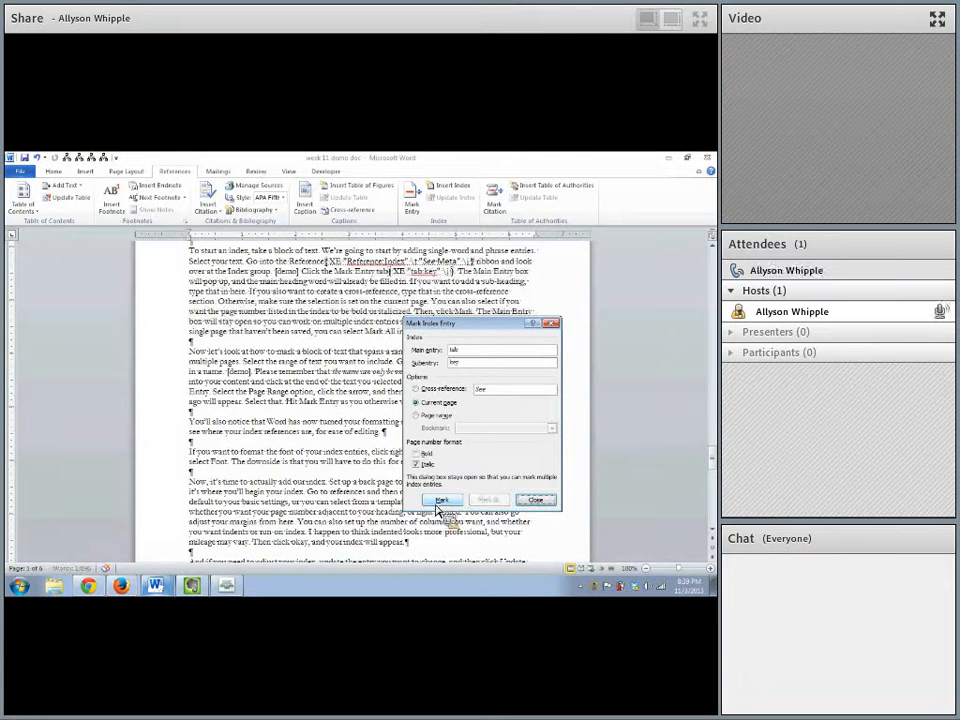
pyautogui.click(546, 499)
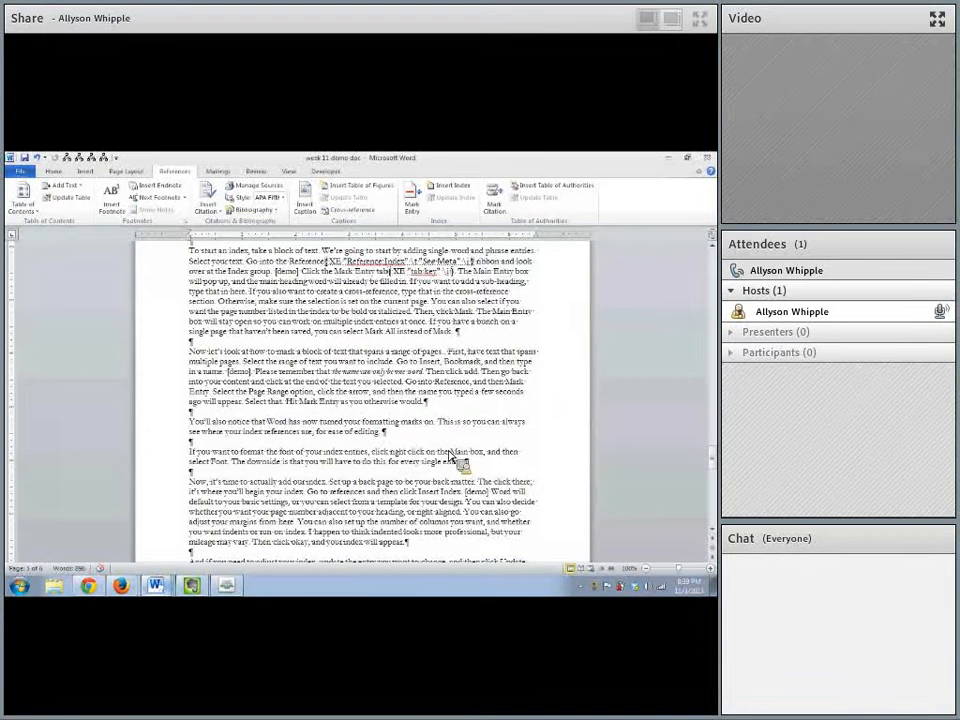
# Bookmark the text spanning two pages, from "Now let's look at how to mark" through "for ease of editing", as "Demo"
pyautogui.scroll(-10, 272, 364)
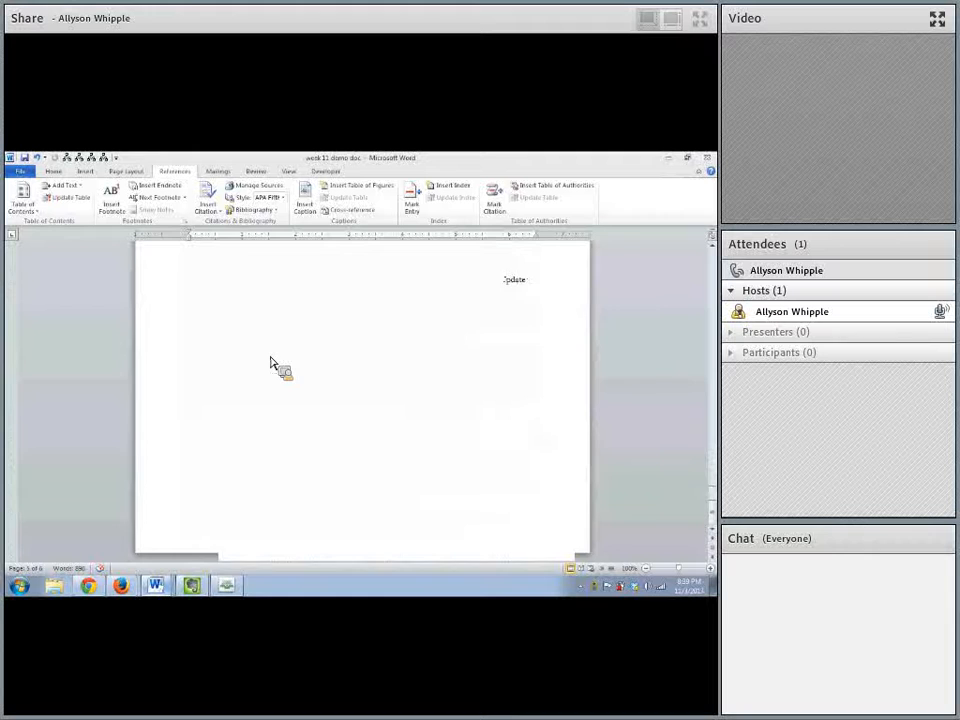
pyautogui.scroll(5, 272, 364)
pyautogui.scroll(15, 272, 364)
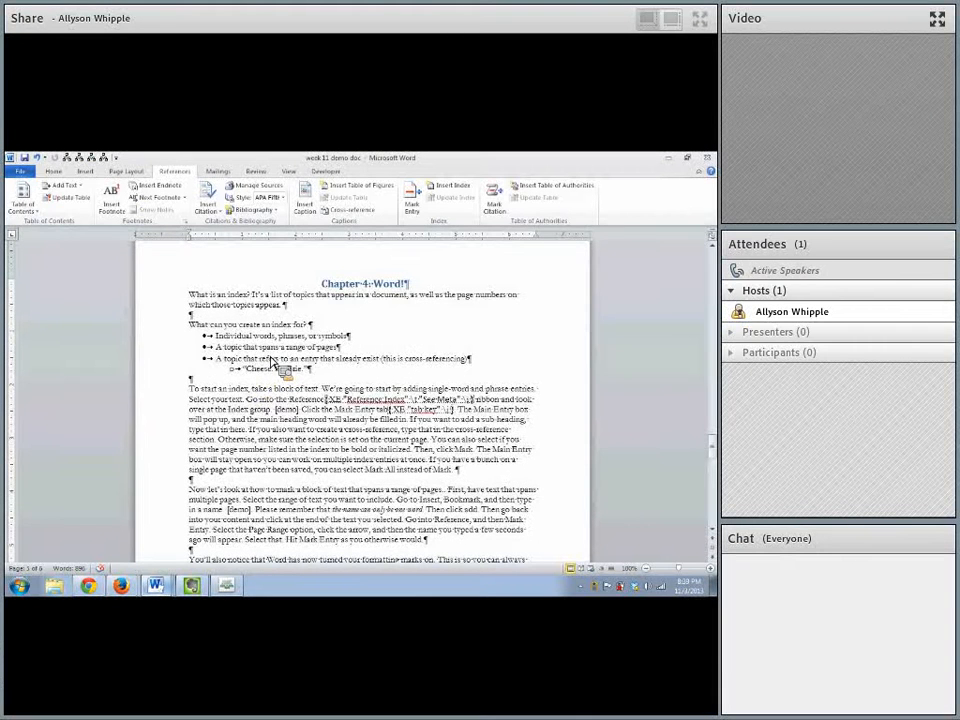
pyautogui.scroll(-5, 270, 362)
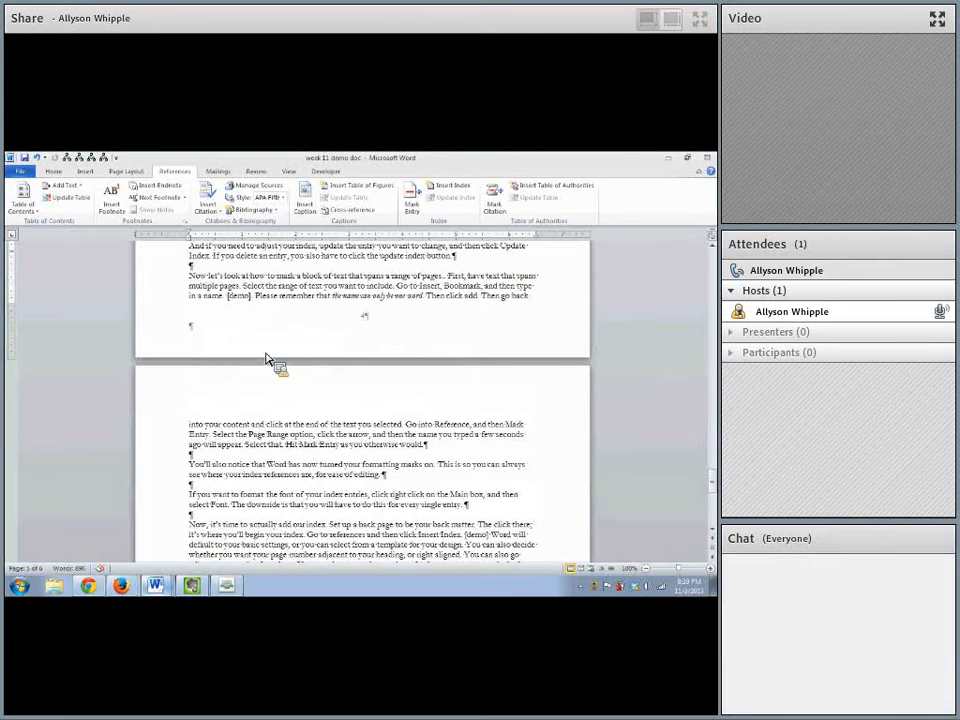
pyautogui.keyDown('shift'); pyautogui.click(191, 278); pyautogui.keyUp('shift')
pyautogui.moveTo(195, 284); pyautogui.dragTo(432, 492)
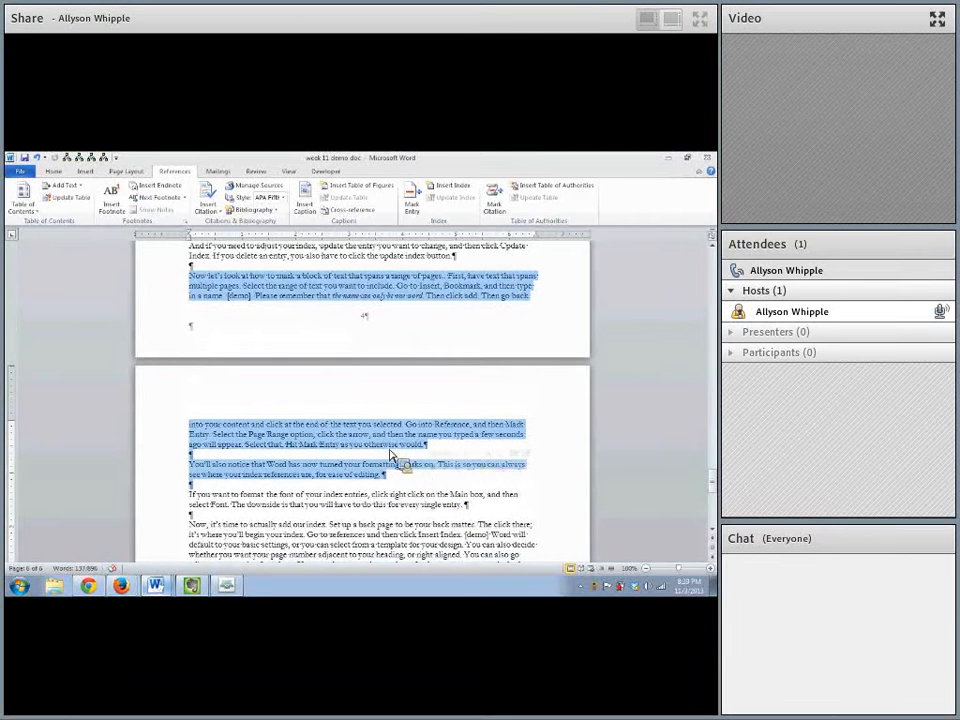
pyautogui.click(84, 172)
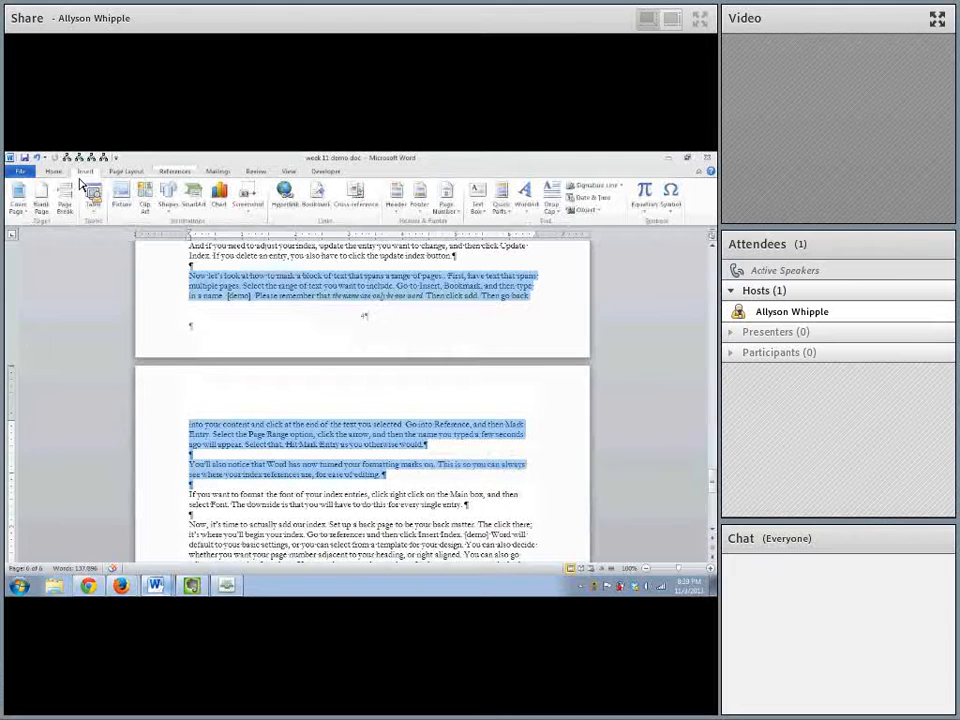
pyautogui.click(316, 198)
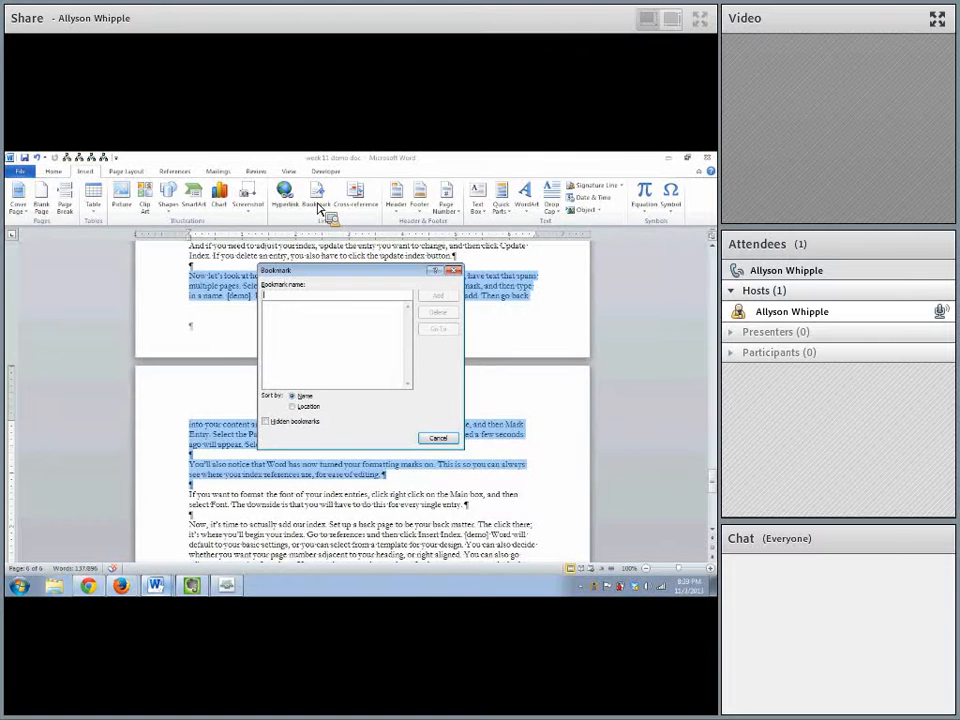
pyautogui.write('Demo')
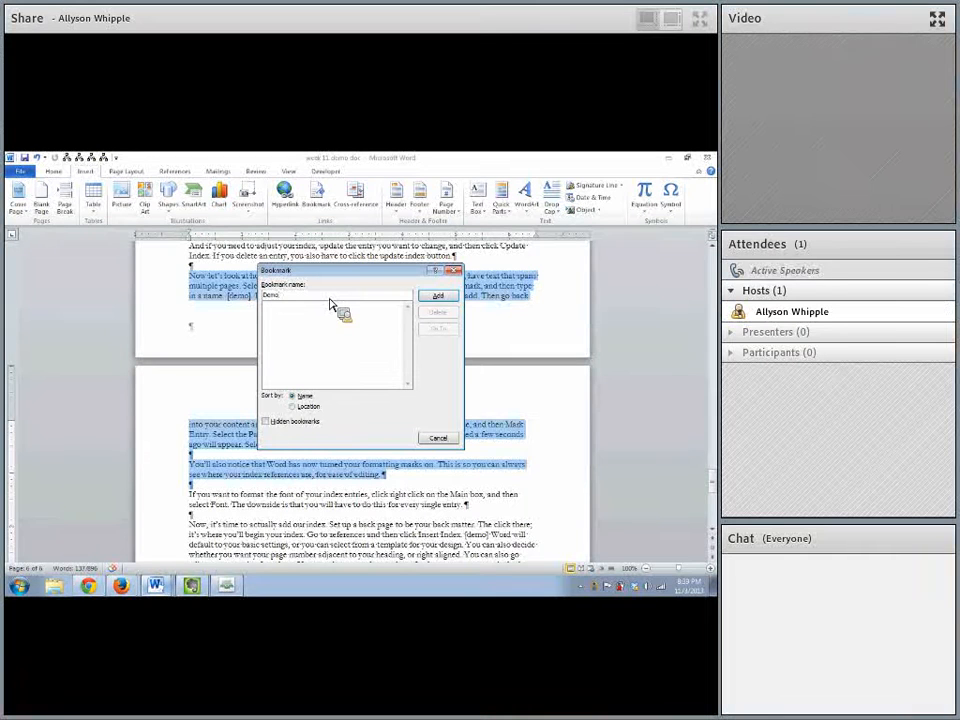
pyautogui.write('2')
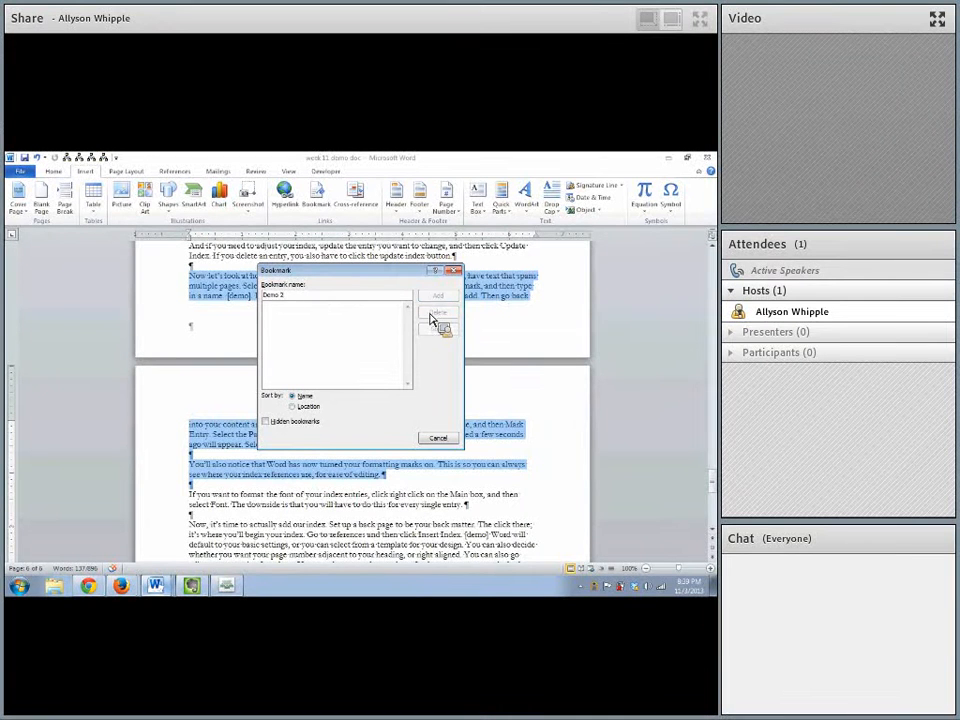
pyautogui.press('BackSpace')
pyautogui.press('BackSpace')
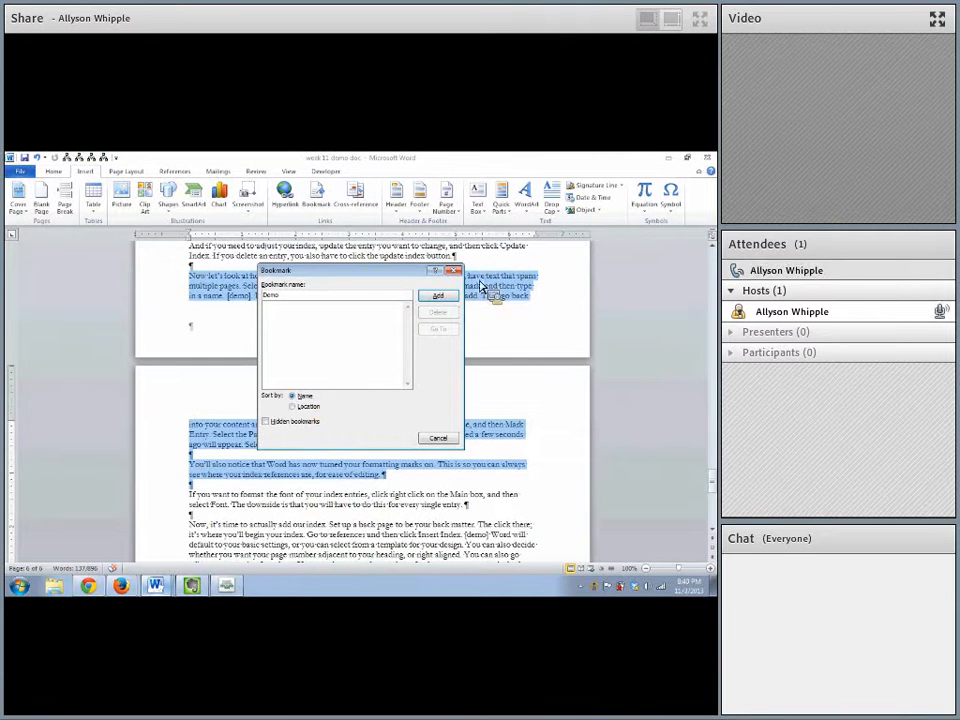
pyautogui.click(437, 296)
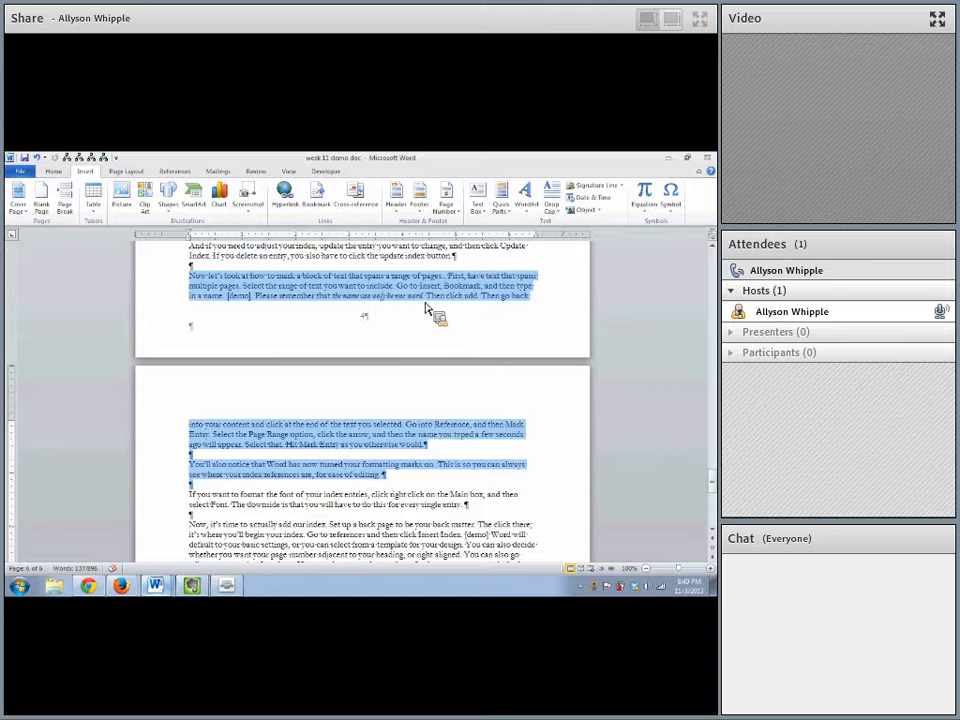
# Mark a "Demo" index entry after "for ease of editing", using the Demo bookmark as its page range and italic page numbers
pyautogui.click(393, 477)
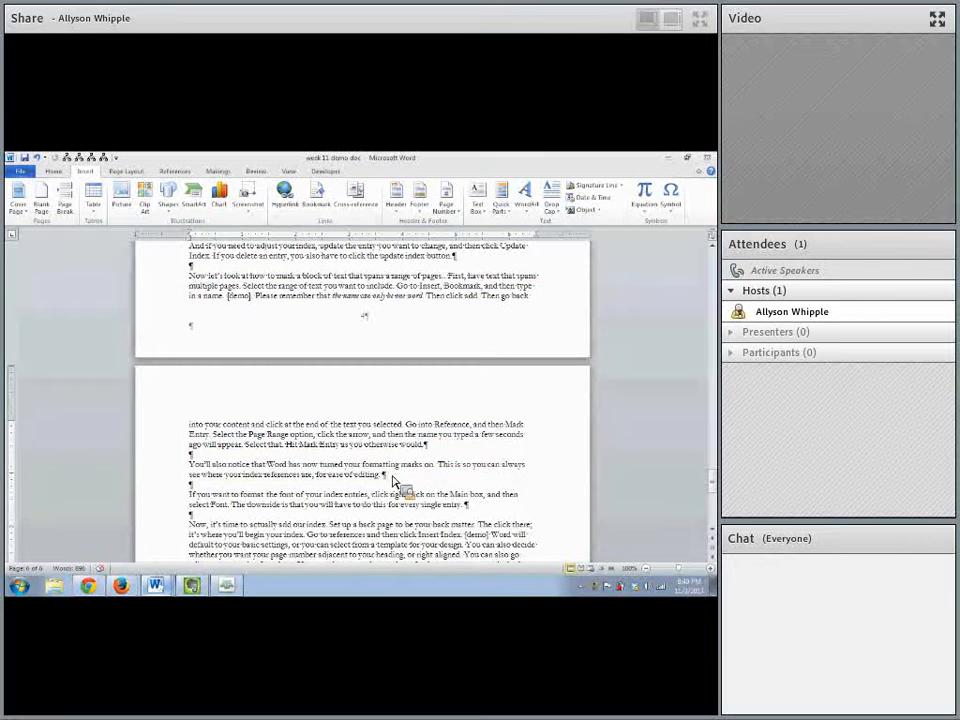
pyautogui.click(167, 172)
pyautogui.click(423, 203)
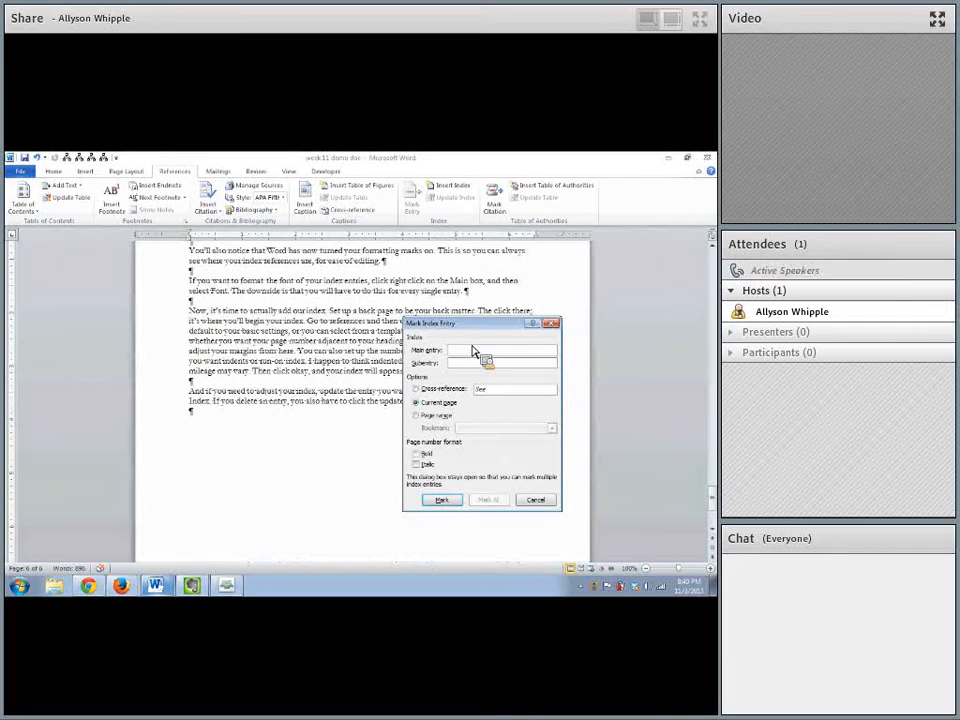
pyautogui.write('Demo')
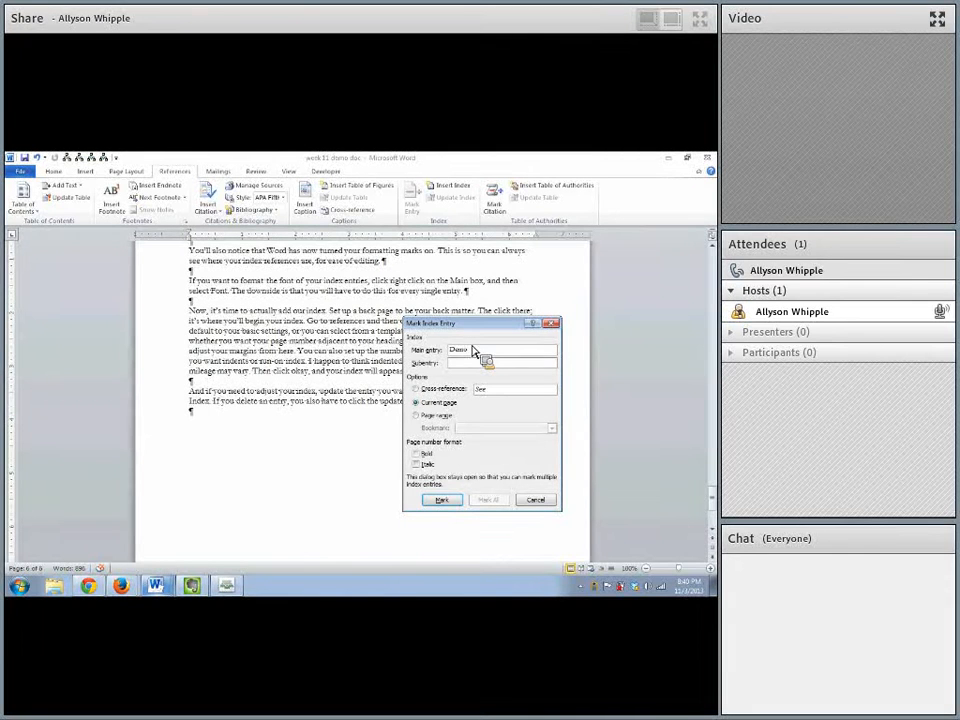
pyautogui.click(417, 417)
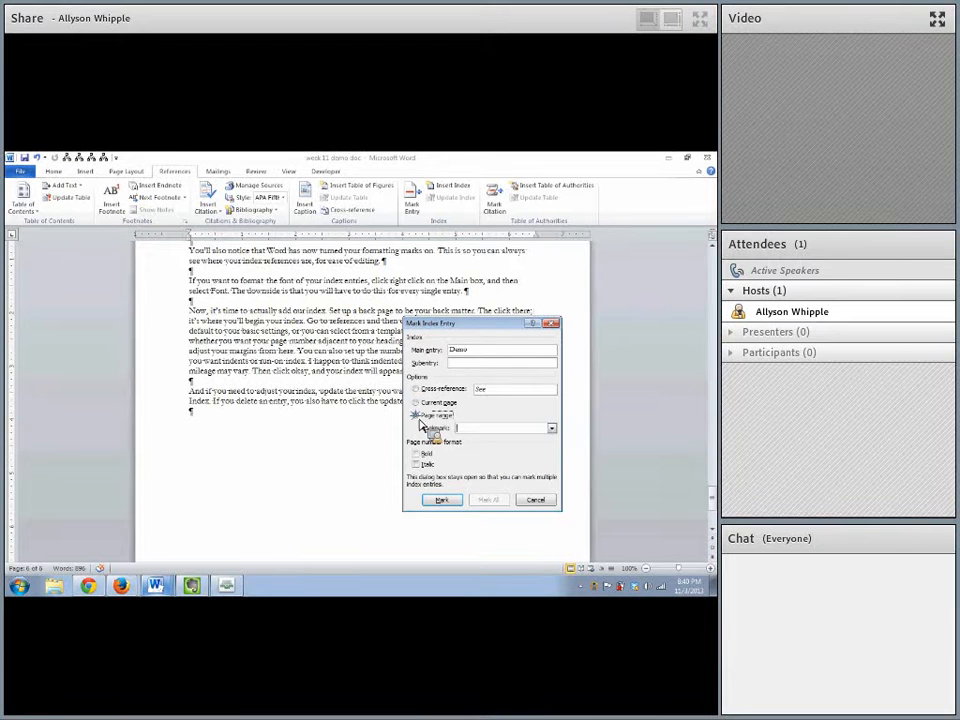
pyautogui.click(551, 430)
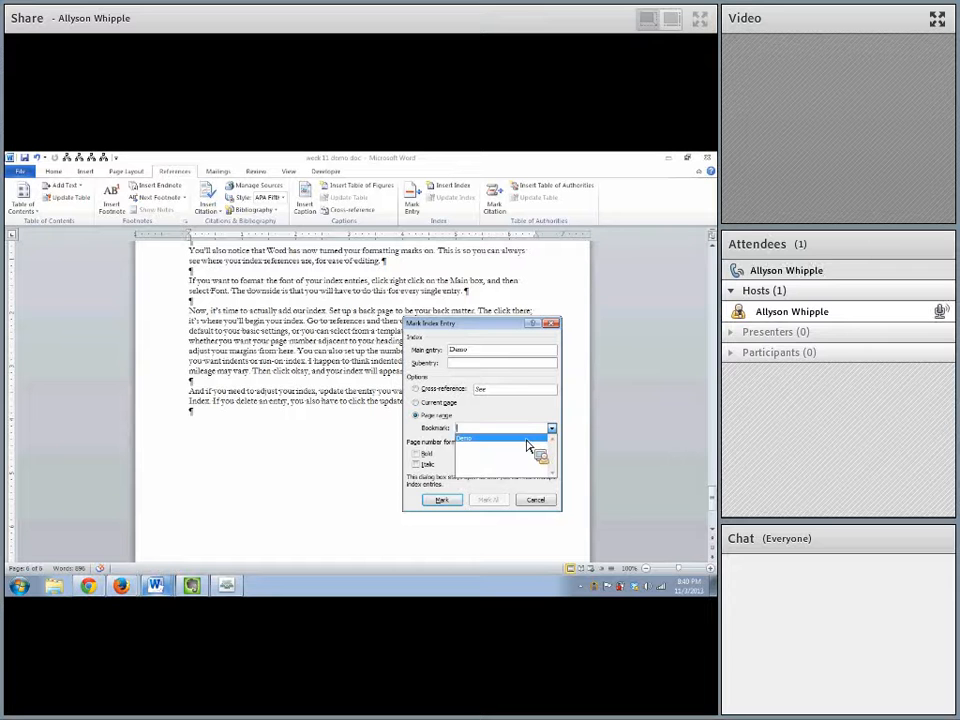
pyautogui.click(527, 440)
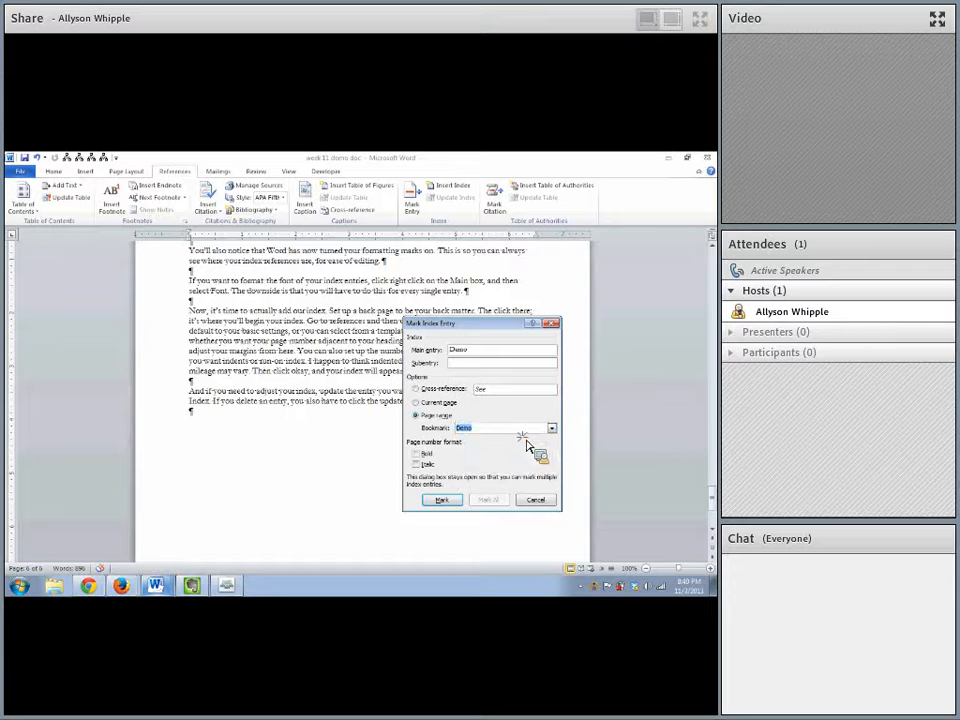
pyautogui.click(417, 464)
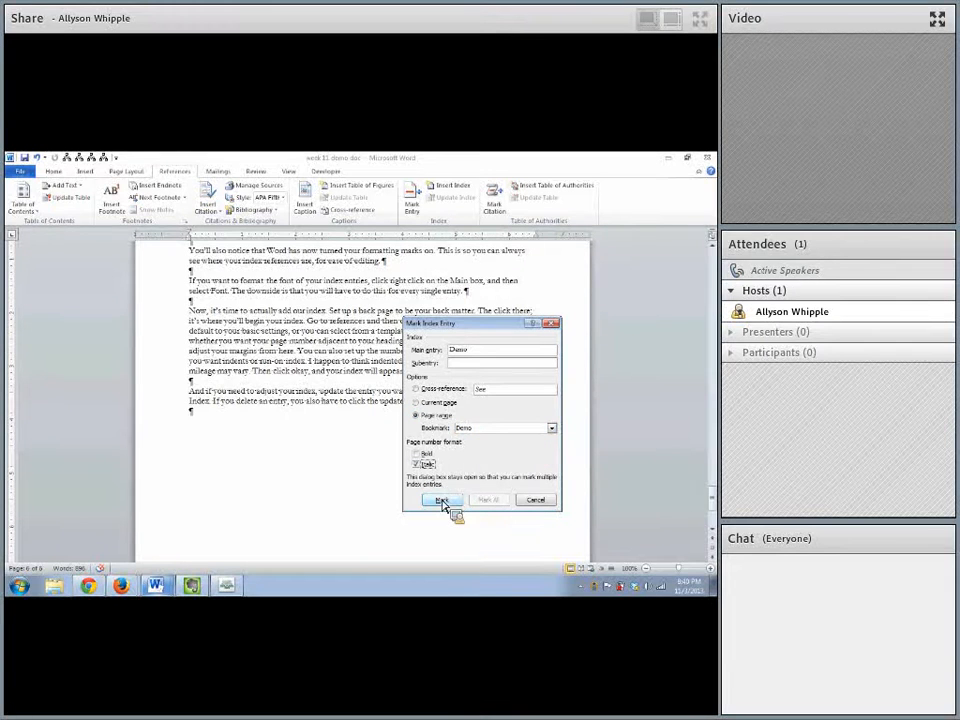
pyautogui.click(441, 500)
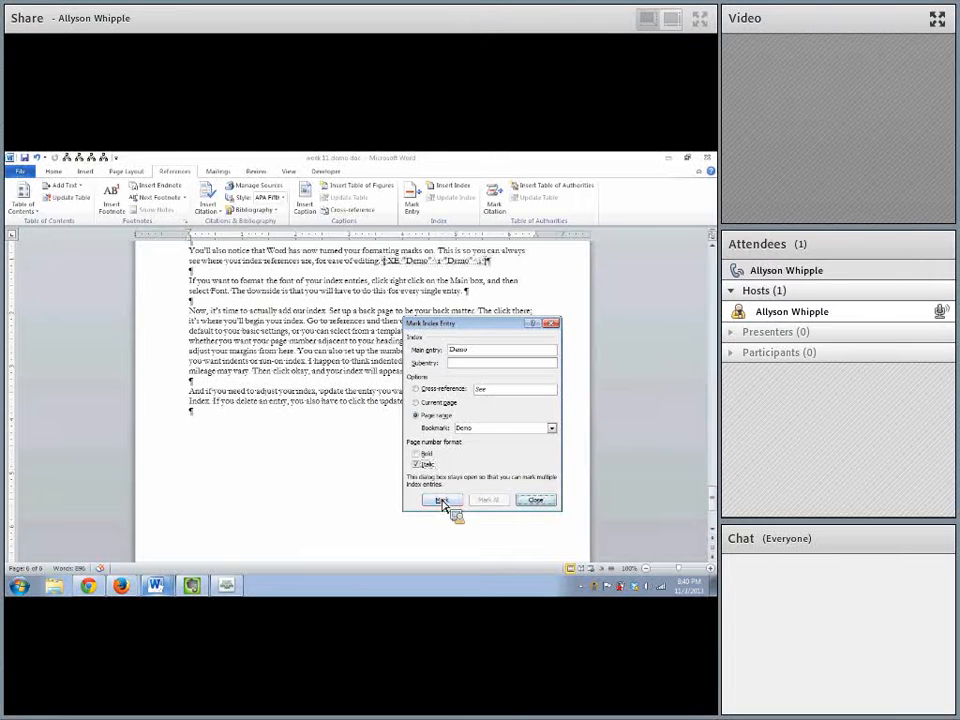
# Finish marking index entries and insert a page break after the last paragraph to start a new page for the index
pyautogui.click(545, 501)
pyautogui.scroll(3, 390, 448)
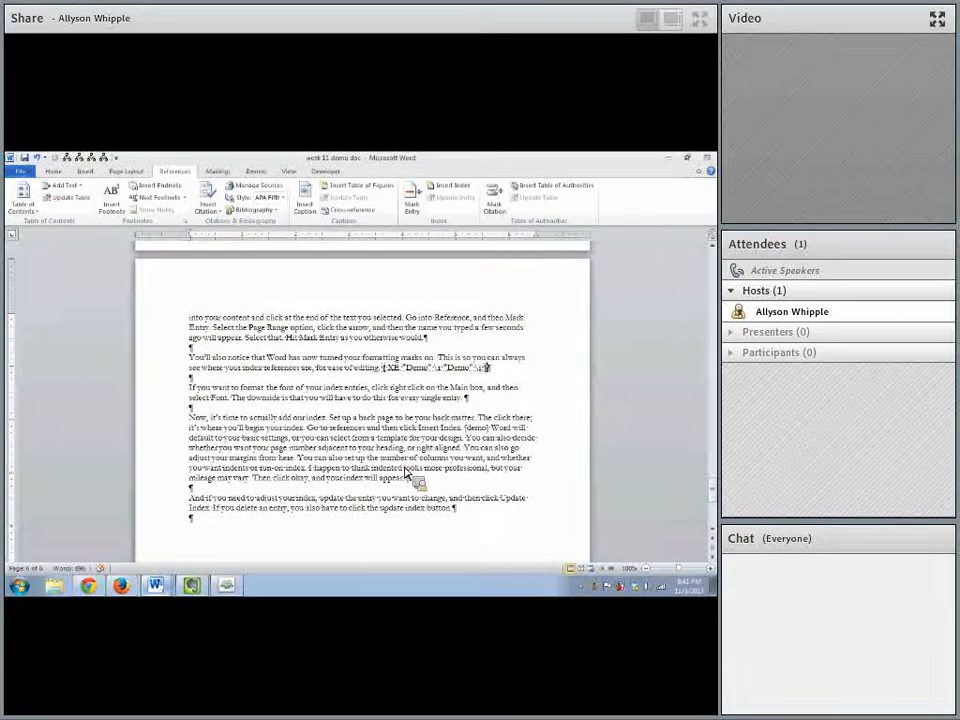
pyautogui.scroll(-5, 557, 508)
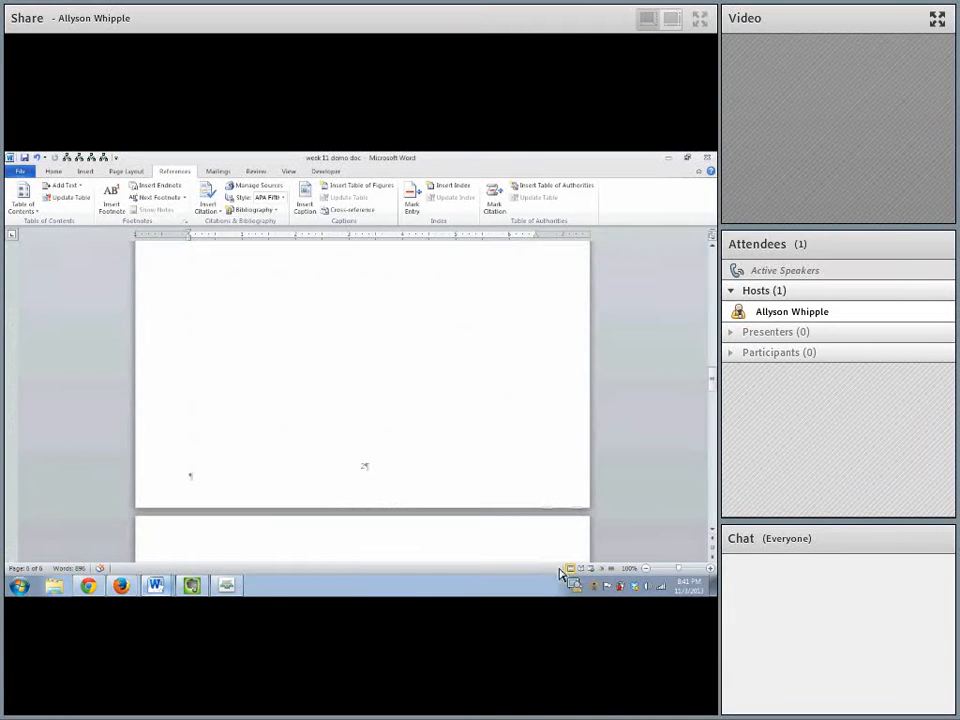
pyautogui.scroll(5, 450, 492)
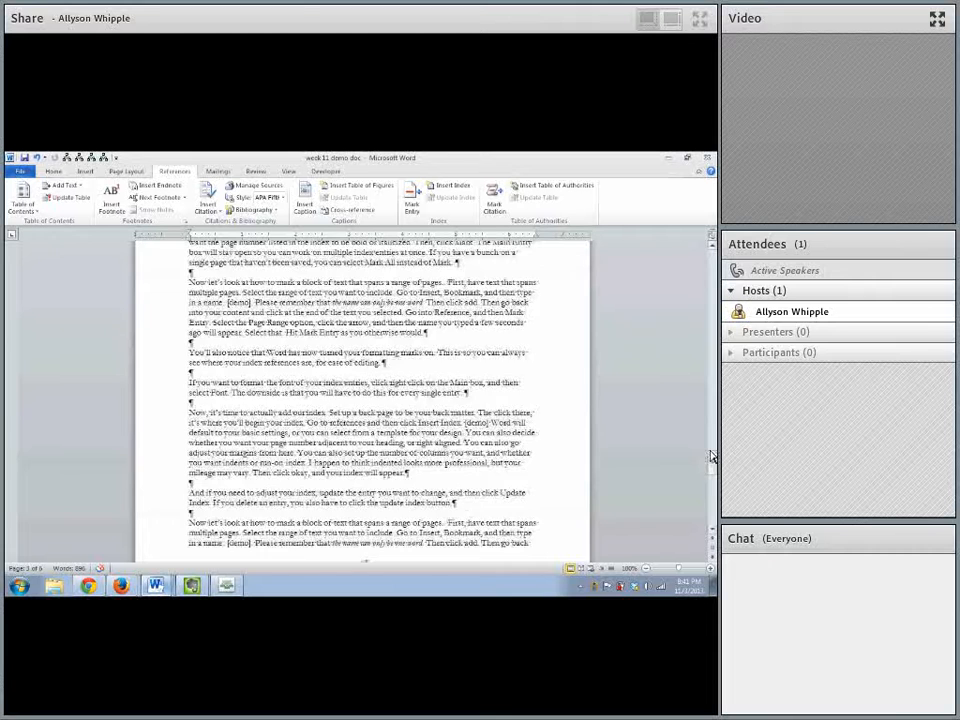
pyautogui.moveTo(712, 459); pyautogui.dragTo(713, 496)
pyautogui.scroll(5, 480, 467)
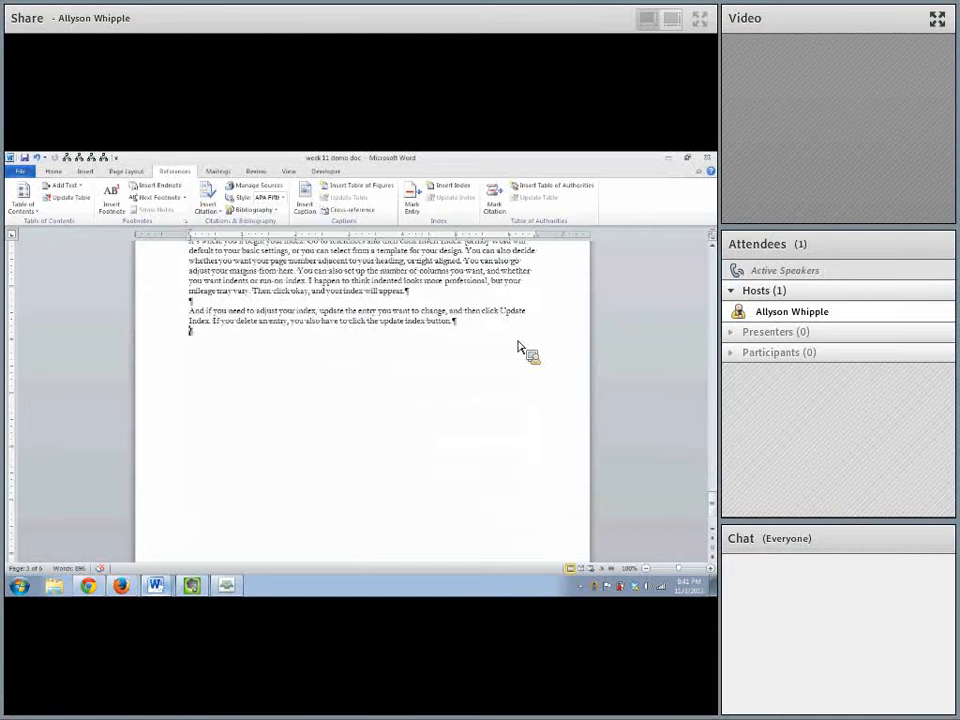
pyautogui.click(54, 172)
pyautogui.click(85, 172)
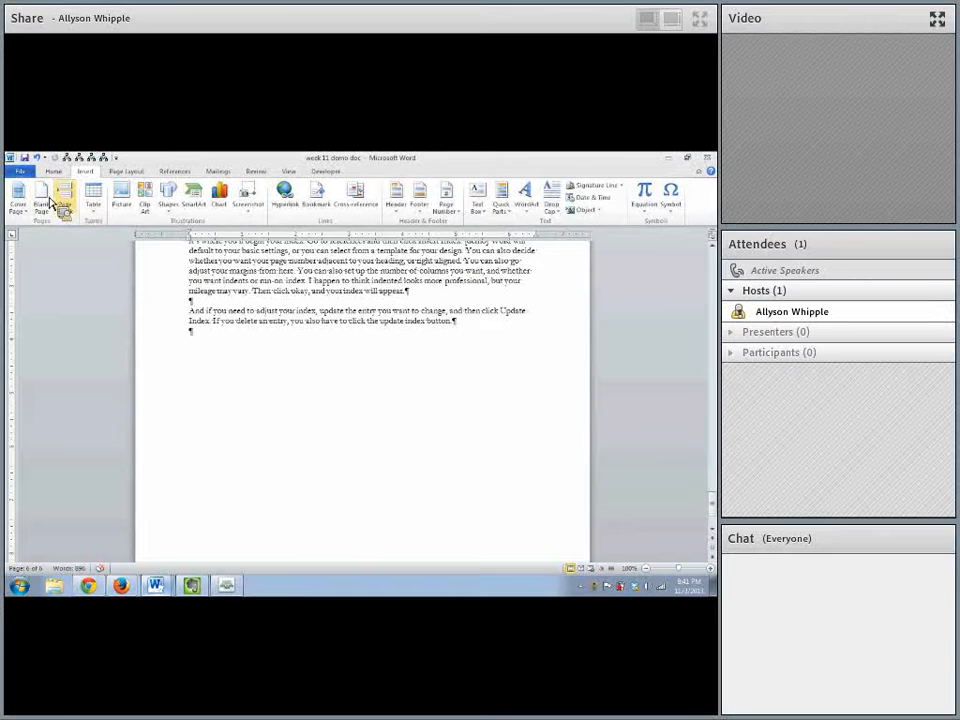
pyautogui.click(64, 200)
pyautogui.scroll(-11, 169, 259)
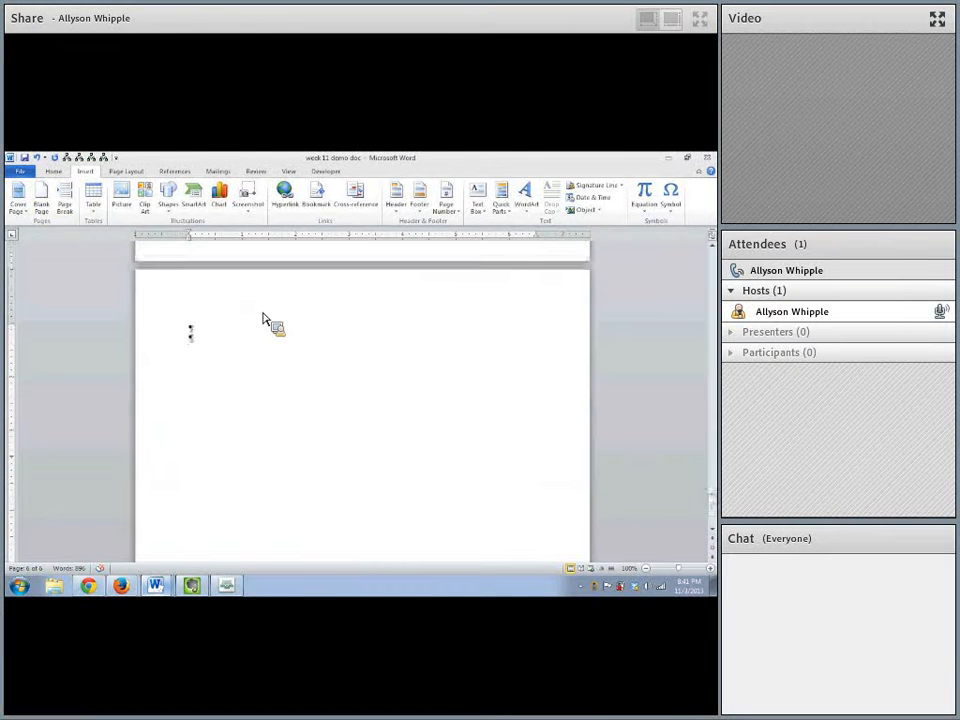
pyautogui.scroll(5, 265, 319)
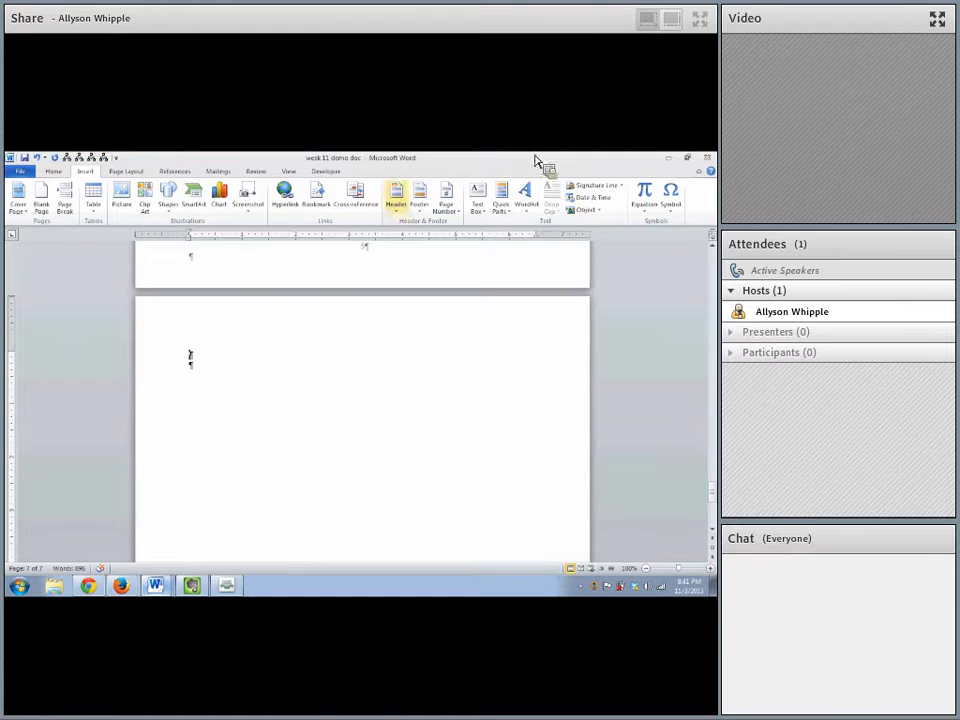
# Begin inserting an index on the new last page, previewing the Fancy and Bulleted formats and choosing the Classic format
pyautogui.click(168, 172)
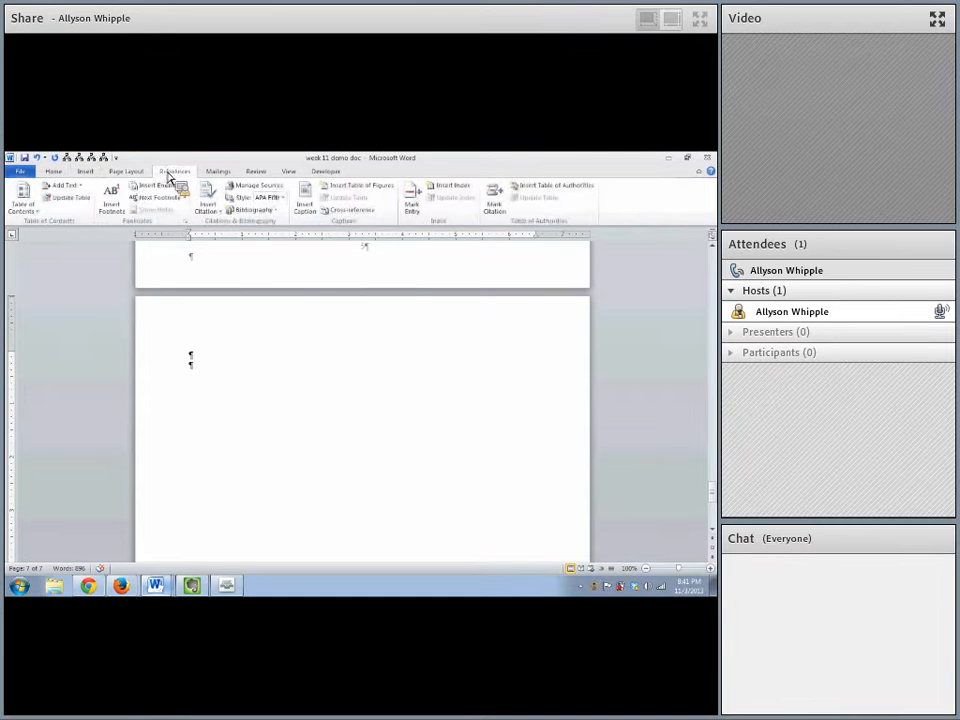
pyautogui.click(457, 188)
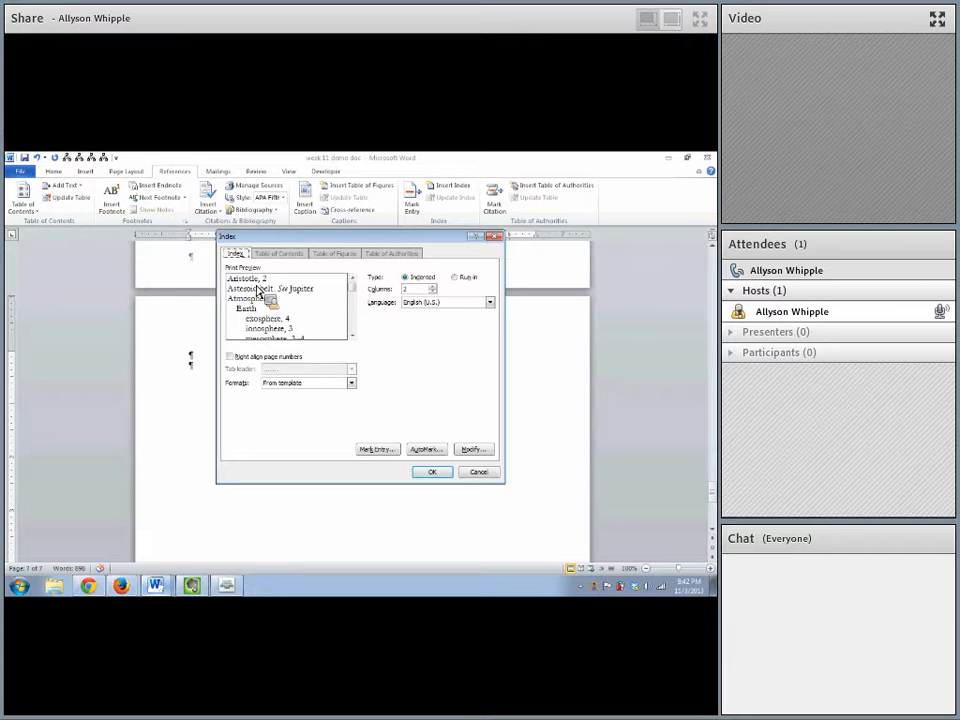
pyautogui.click(300, 384)
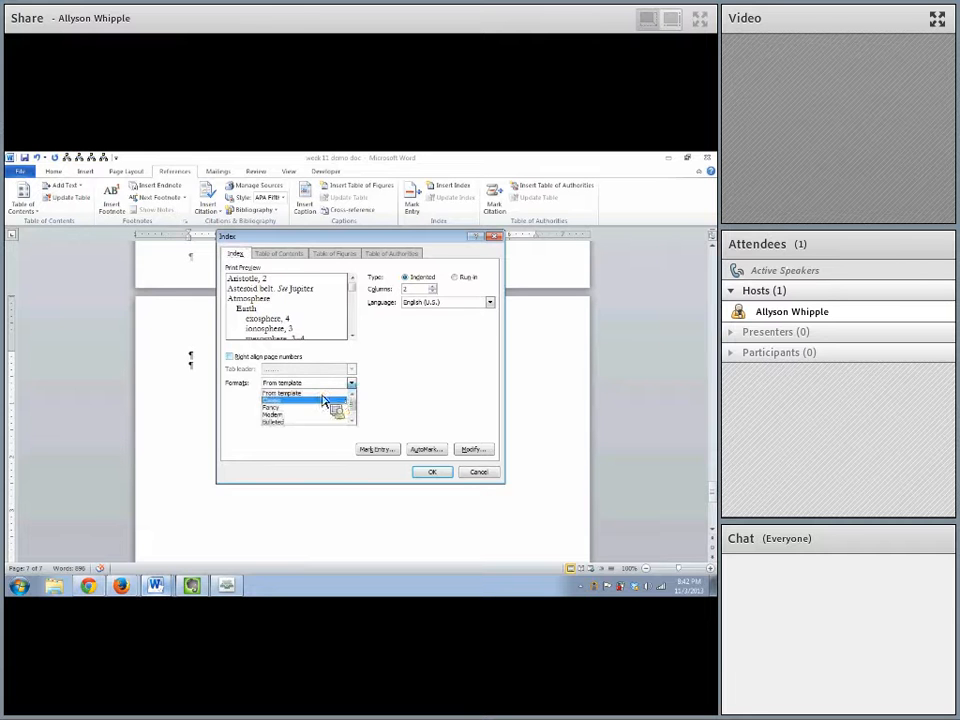
pyautogui.click(323, 401)
pyautogui.click(311, 386)
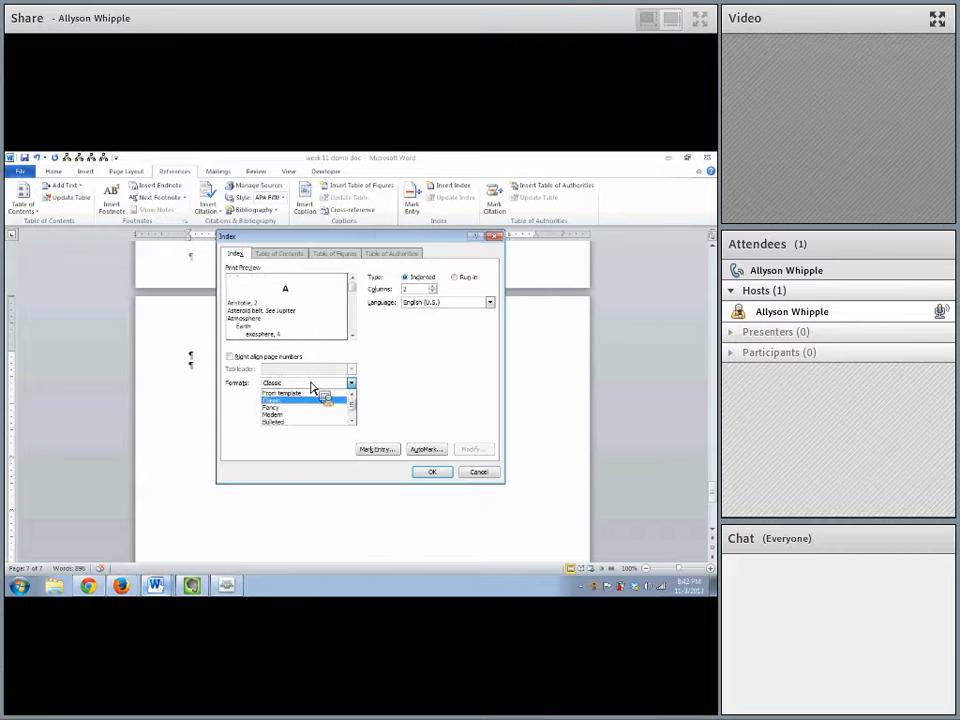
pyautogui.click(305, 407)
pyautogui.click(303, 384)
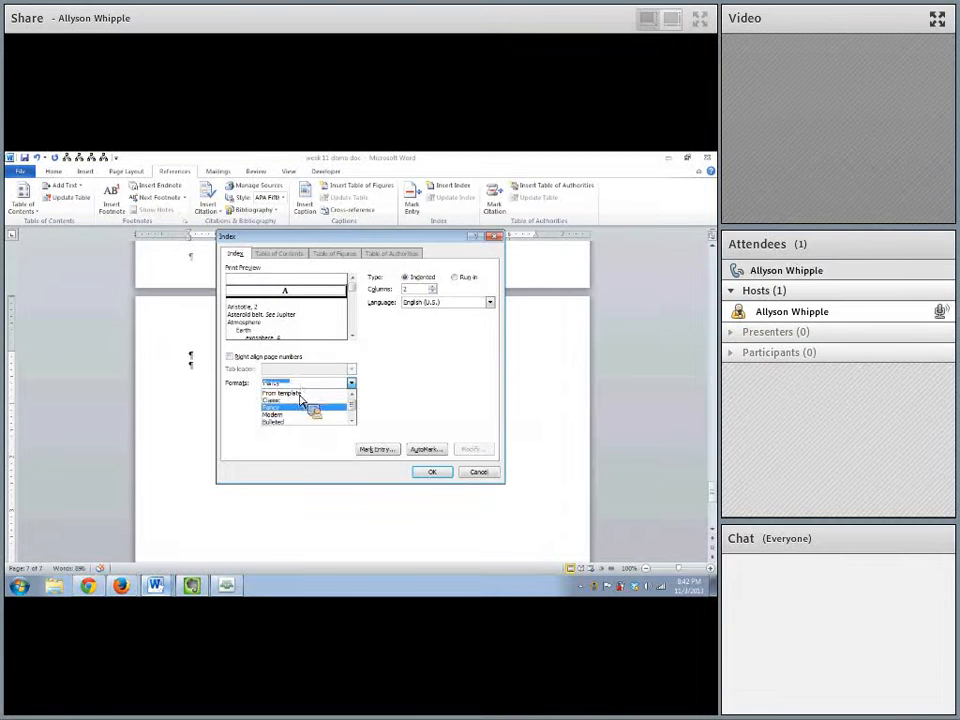
pyautogui.click(300, 421)
pyautogui.click(291, 386)
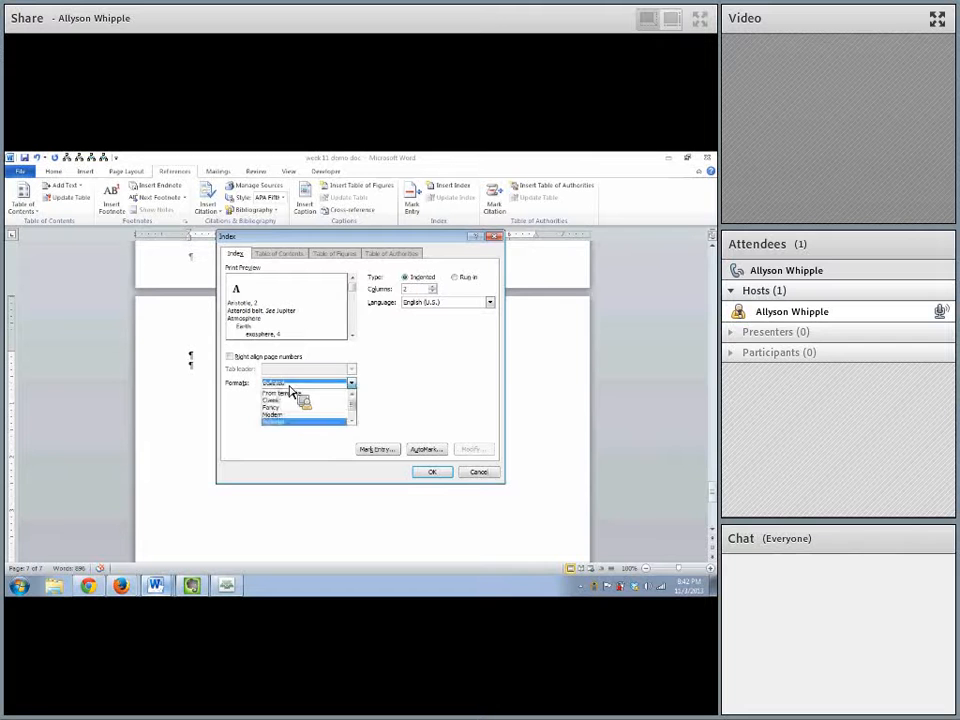
pyautogui.click(301, 400)
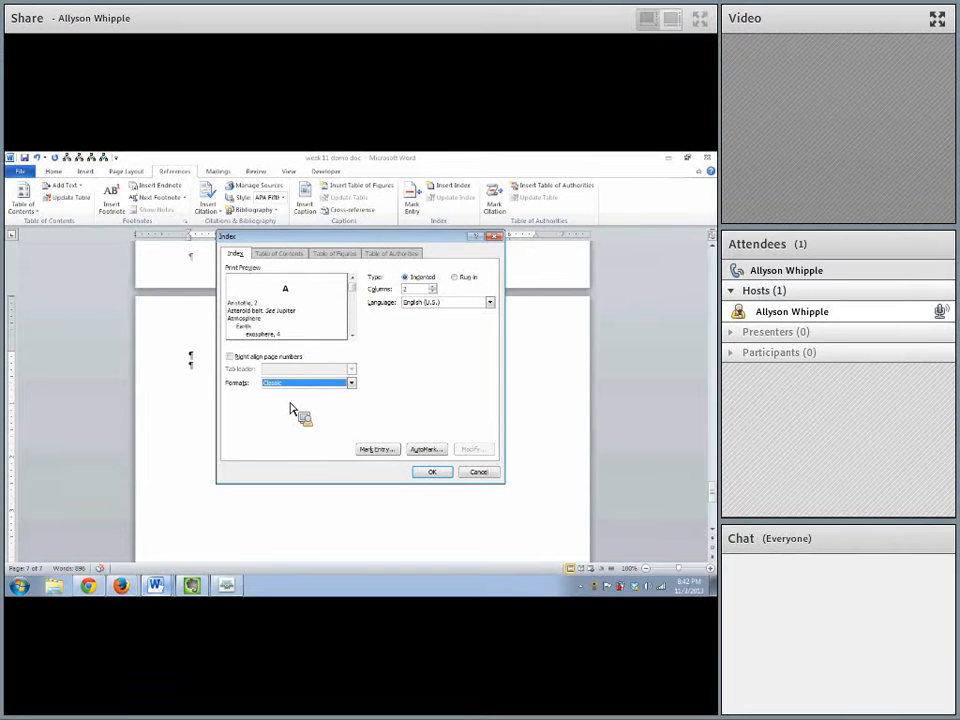
# Try right-aligned page numbers and the Run-in type in the index preview
pyautogui.click(236, 359)
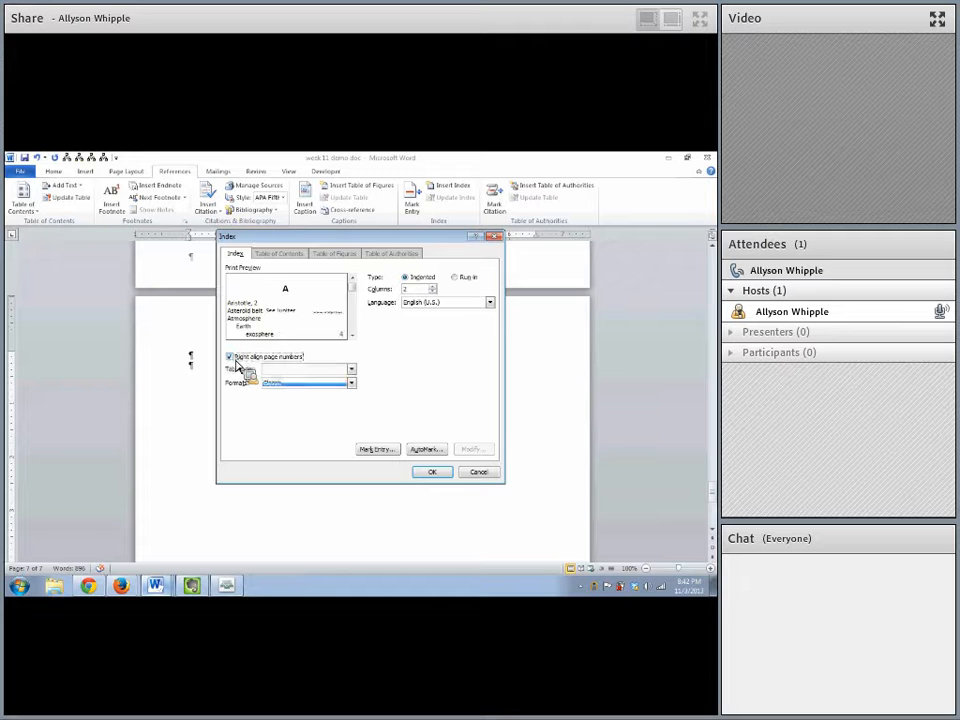
pyautogui.click(231, 357)
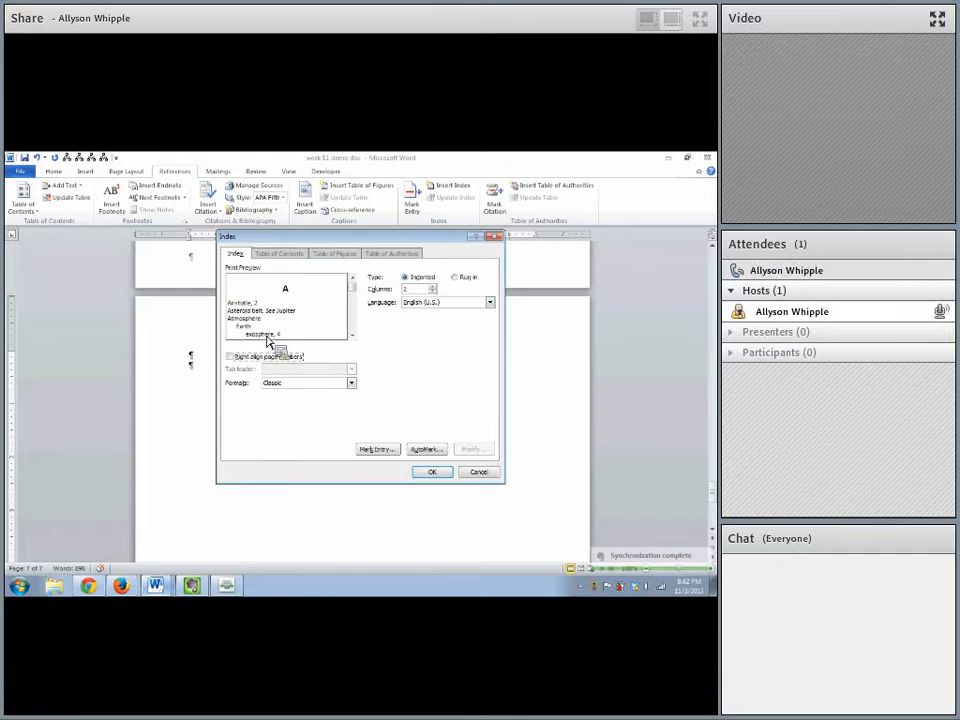
pyautogui.click(457, 278)
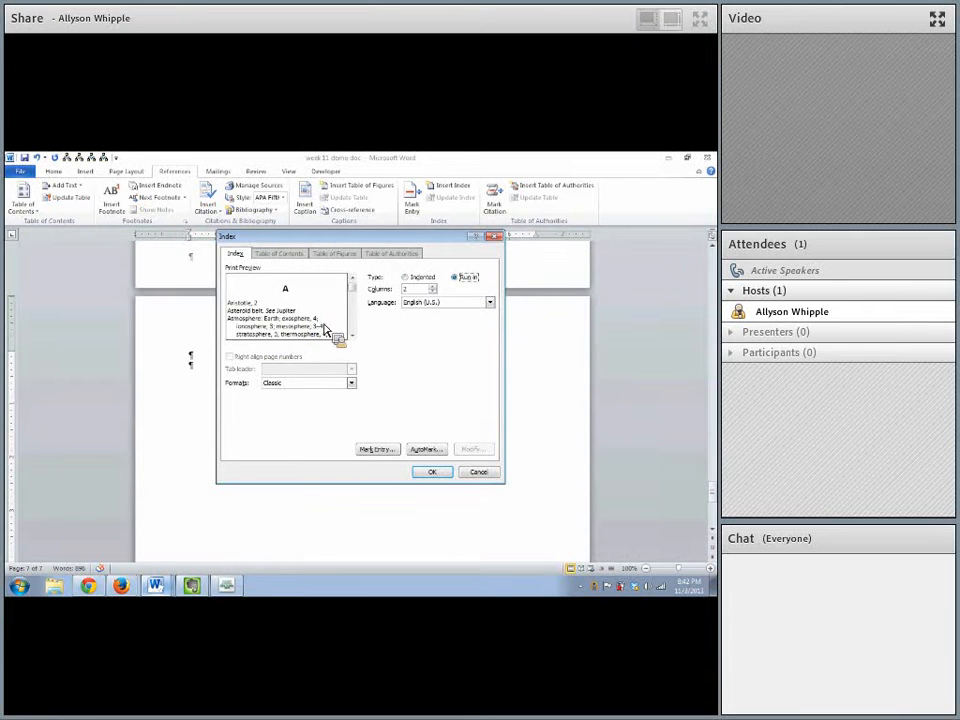
pyautogui.click(434, 276)
# Set the index to the Indented type with two columns and insert it
pyautogui.click(411, 279)
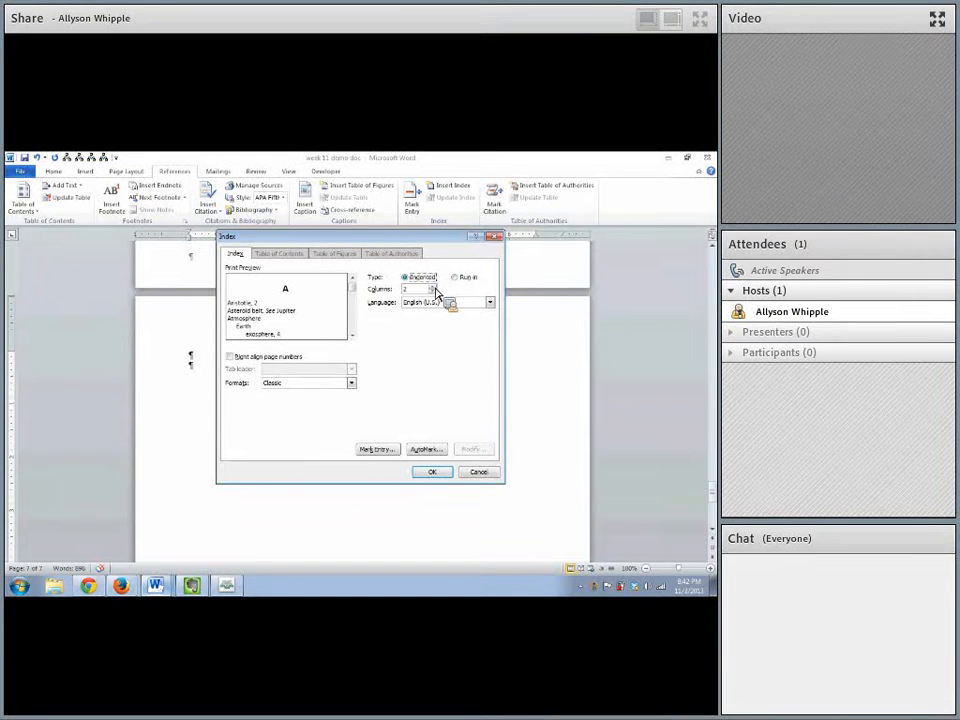
pyautogui.click(434, 287)
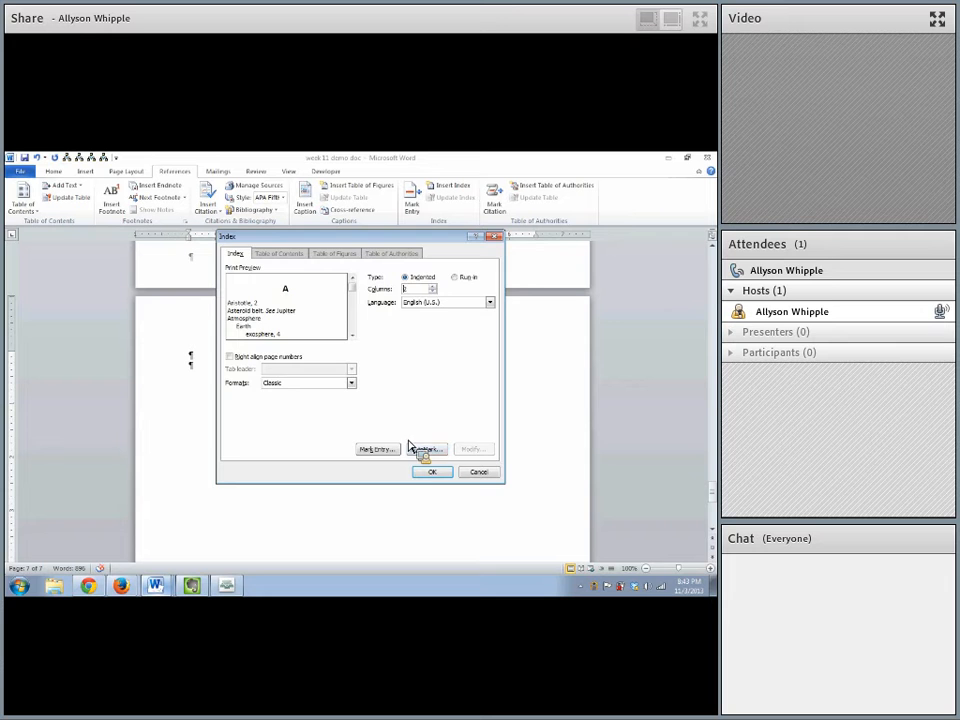
pyautogui.click(431, 472)
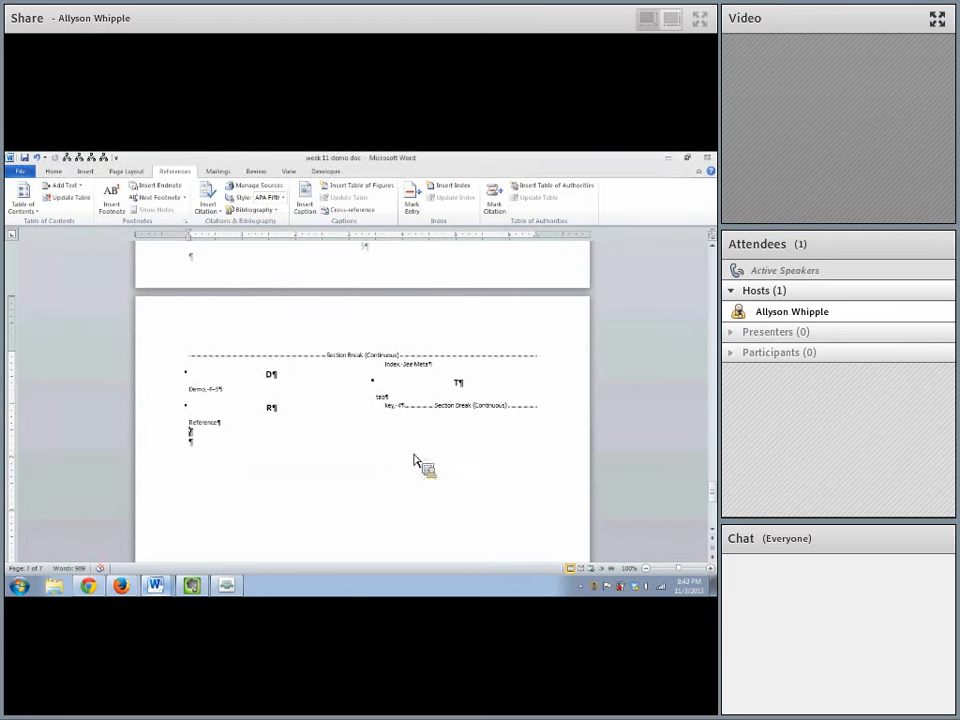
# Examine the generated index on the last page, including its letter headings, subentry, cross-reference and page numbers
pyautogui.scroll(5, 307, 373)
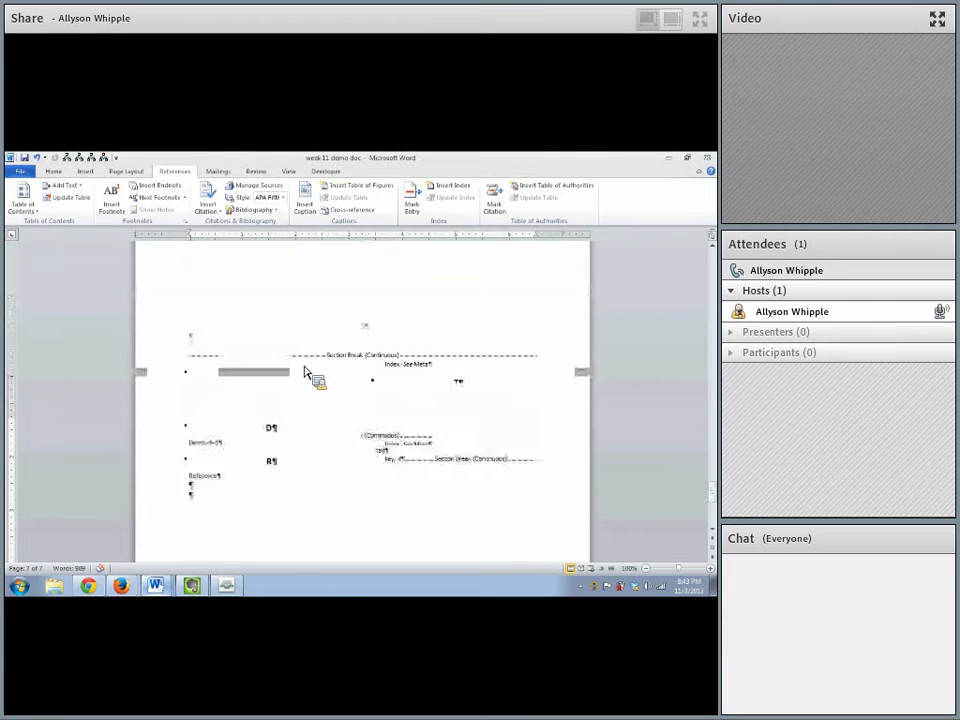
pyautogui.scroll(-8, 305, 372)
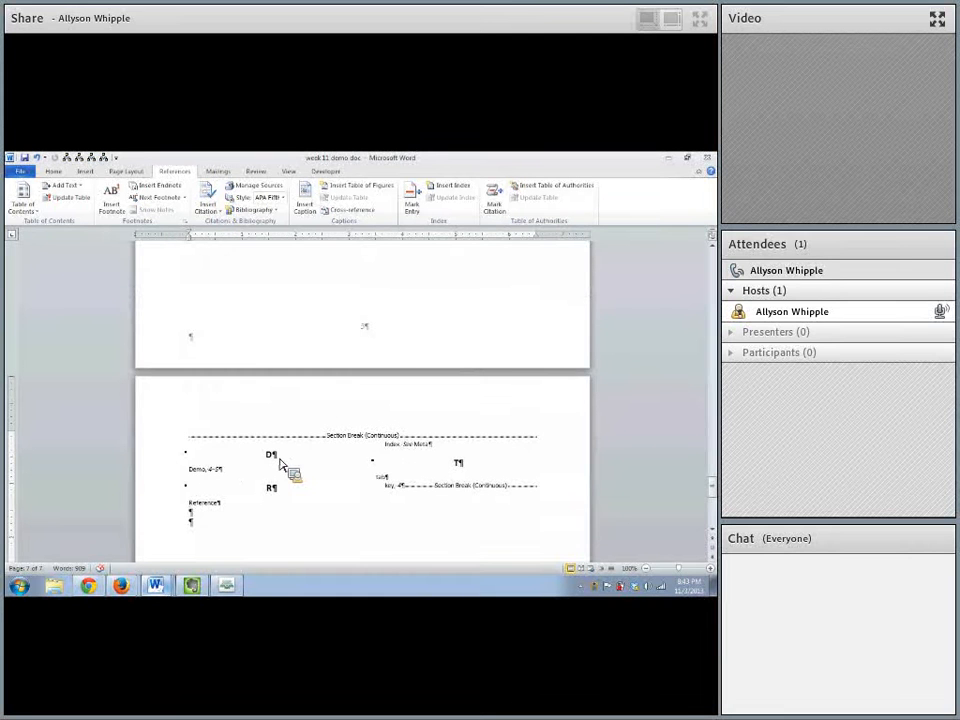
pyautogui.scroll(-3, 347, 463)
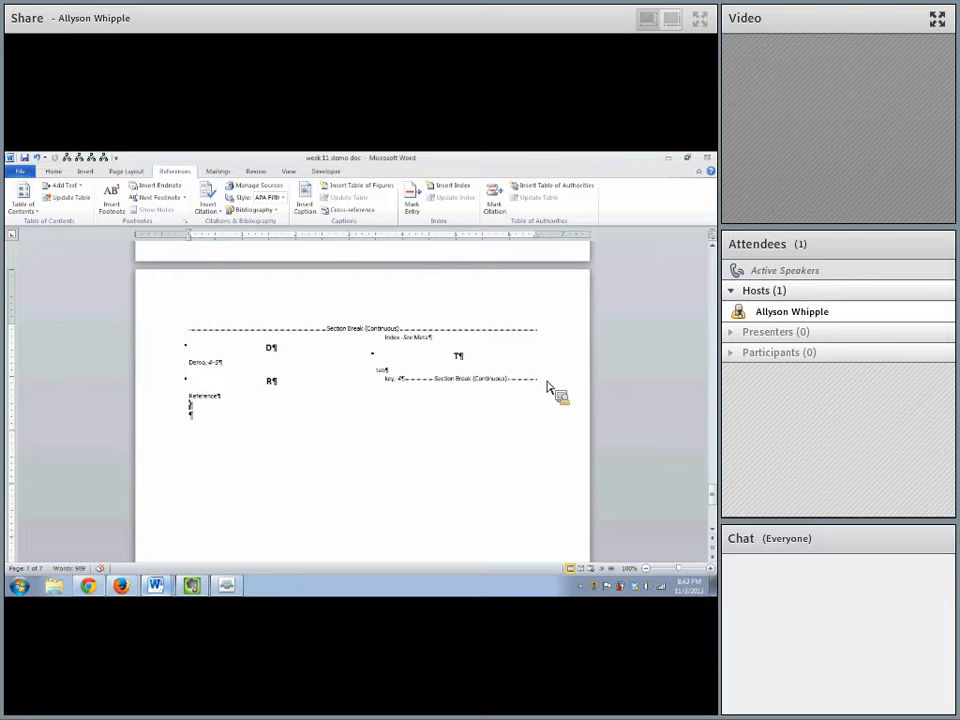
pyautogui.moveTo(198, 332); pyautogui.dragTo(380, 380)
pyautogui.scroll(-20, 380, 380)
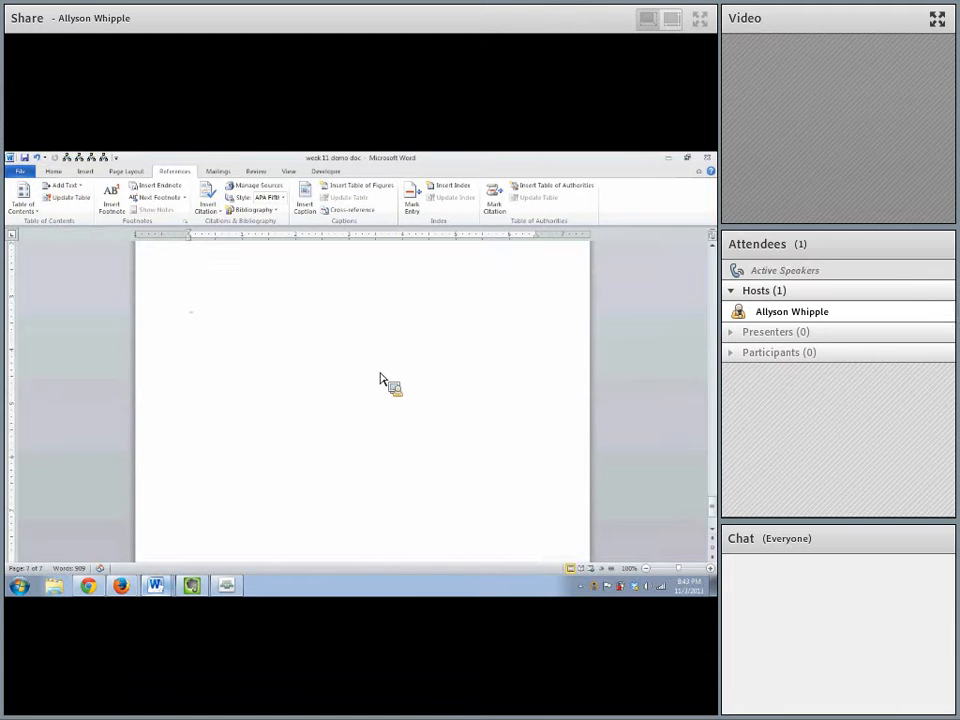
pyautogui.scroll(3, 380, 380)
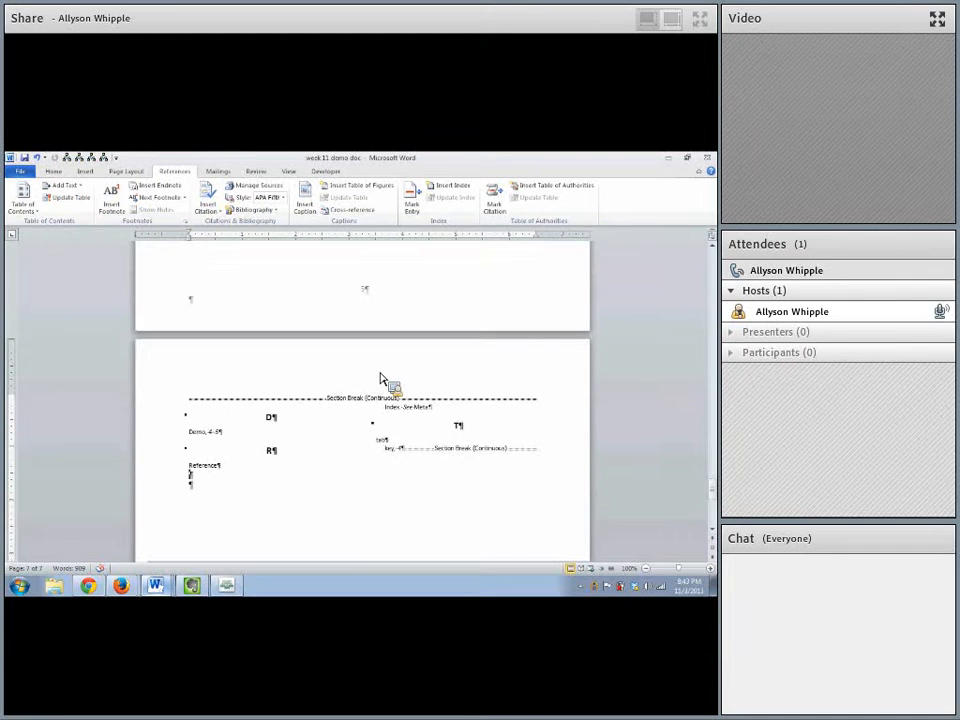
pyautogui.scroll(-3, 380, 380)
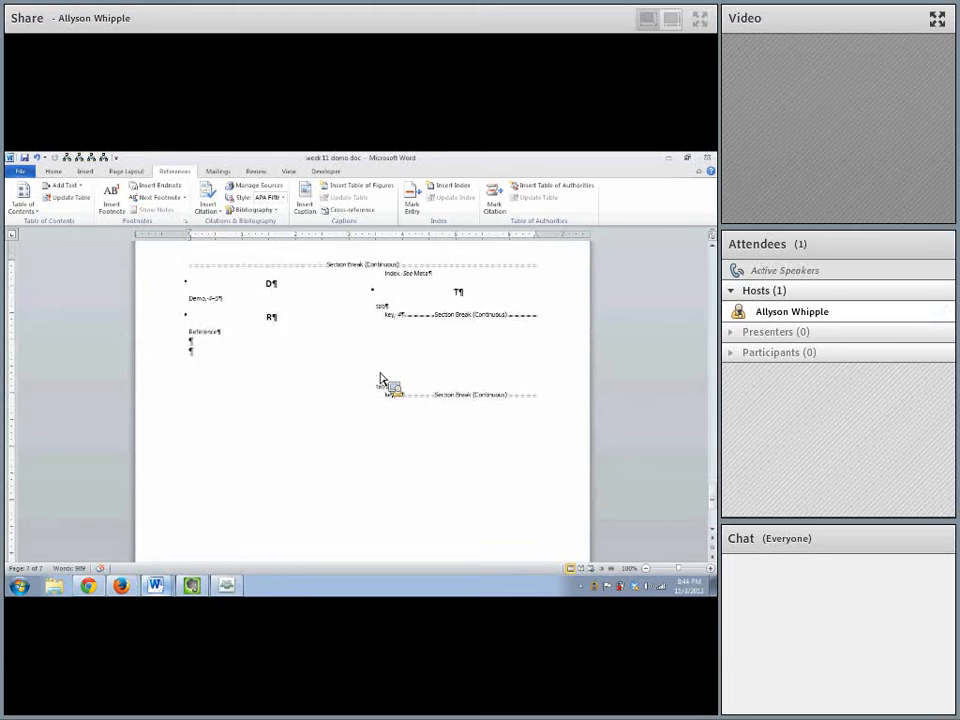
pyautogui.scroll(-1, 380, 380)
pyautogui.scroll(2, 380, 380)
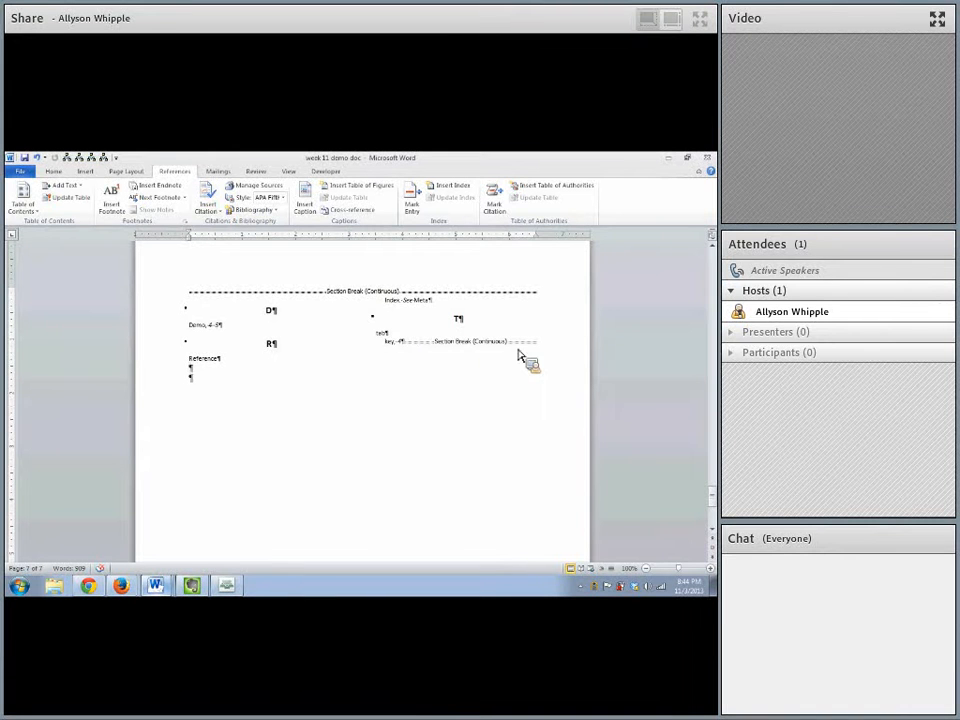
# Try adding letters to the Demo entry directly in the generated index, and undo the edit
pyautogui.moveTo(373, 340); pyautogui.dragTo(206, 370)
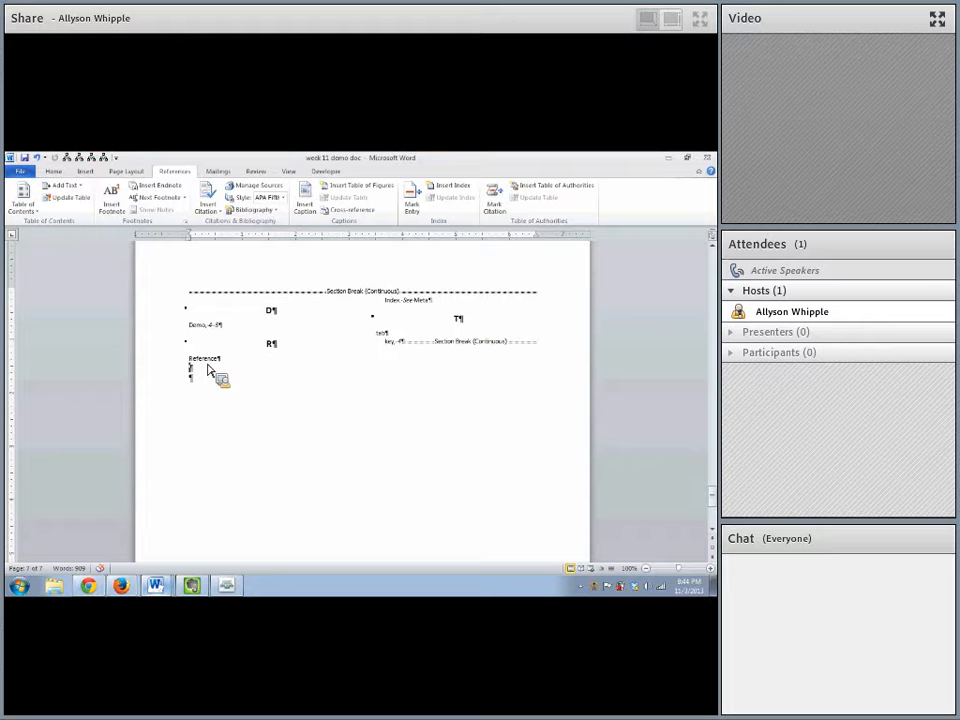
pyautogui.click(208, 365)
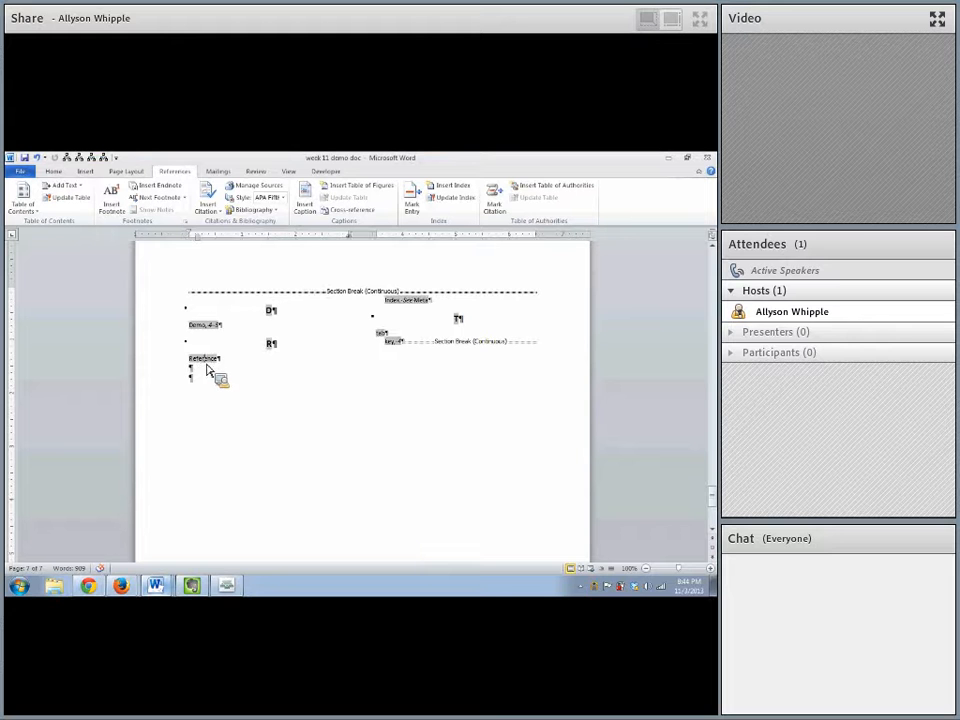
pyautogui.doubleClick(202, 330)
pyautogui.click(230, 332)
pyautogui.click(259, 396)
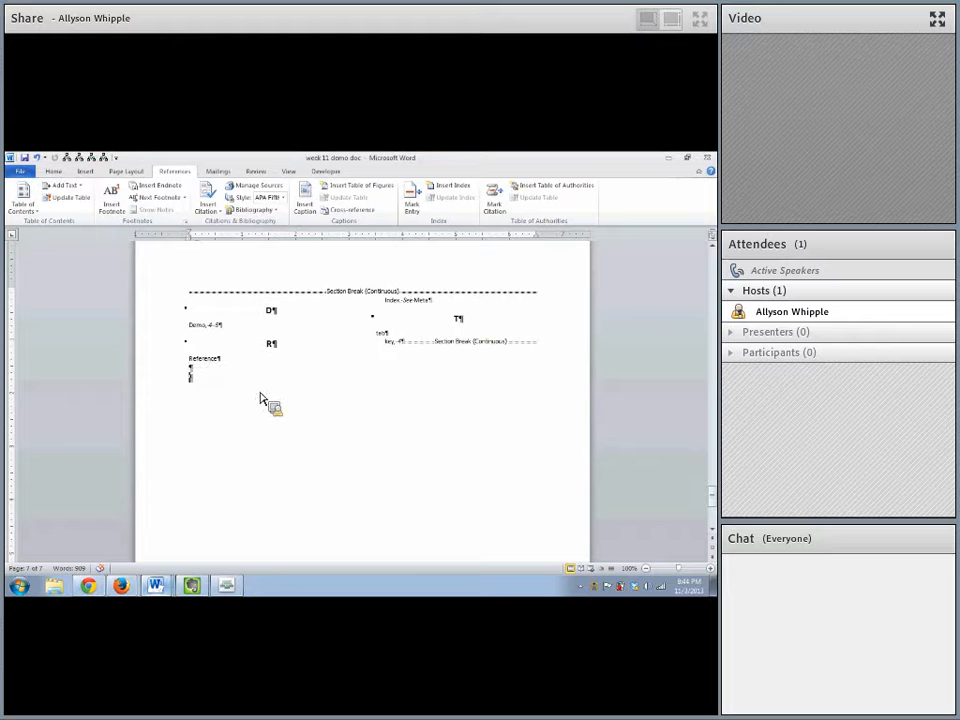
pyautogui.click(210, 333)
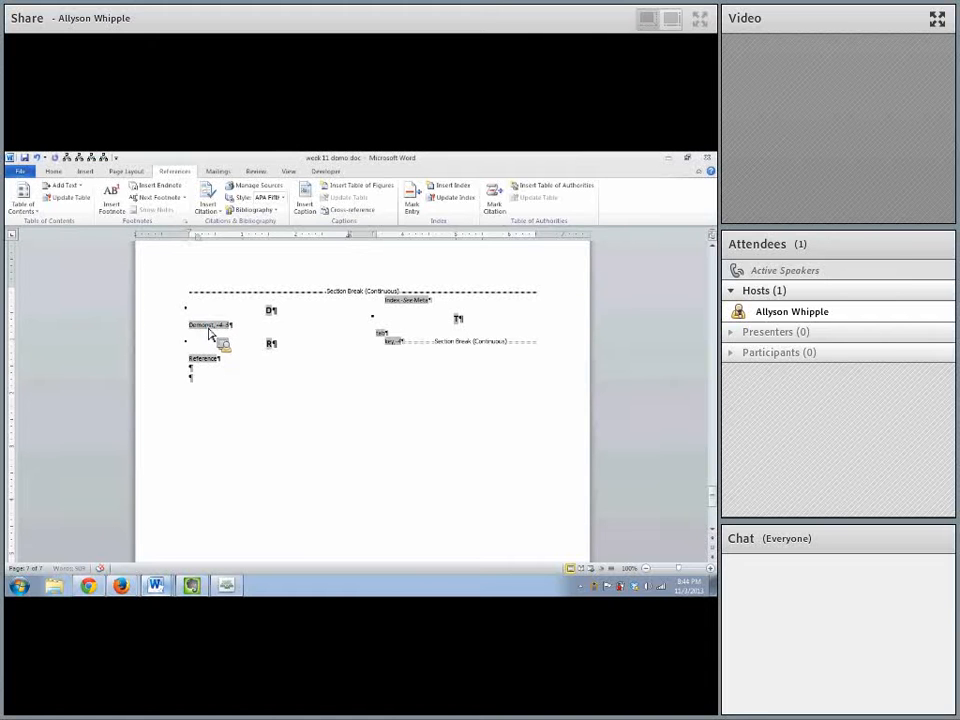
pyautogui.moveTo(210, 333)
pyautogui.mouseDown()
pyautogui.moveTo(339, 379)
pyautogui.moveTo(390, 352)
pyautogui.moveTo(336, 384)
pyautogui.moveTo(315, 386)
pyautogui.moveTo(327, 366)
pyautogui.moveTo(514, 238)
pyautogui.moveTo(475, 207)
pyautogui.moveTo(334, 368)
pyautogui.moveTo(210, 333)
pyautogui.mouseUp()
pyautogui.moveTo(210, 333)
pyautogui.mouseDown()
pyautogui.moveTo(281, 381)
pyautogui.moveTo(510, 204)
pyautogui.moveTo(448, 207)
pyautogui.moveTo(231, 334)
pyautogui.moveTo(321, 345)
pyautogui.moveTo(224, 365)
pyautogui.moveTo(251, 349)
pyautogui.moveTo(234, 341)
pyautogui.moveTo(250, 336)
pyautogui.moveTo(240, 332)
pyautogui.moveTo(365, 250)
pyautogui.moveTo(470, 200)
pyautogui.moveTo(326, 283)
pyautogui.moveTo(209, 331)
pyautogui.mouseUp()
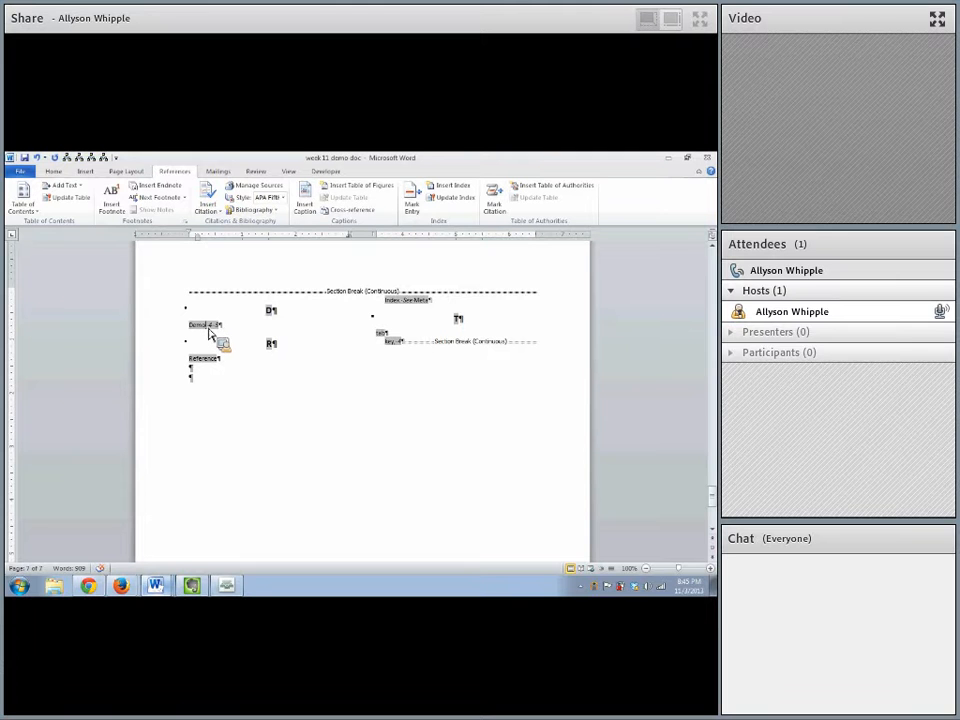
# Add the word "joke" after "See Meta" in the Reference:Index entry field in the Chapter 4 text
pyautogui.scroll(6, 549, 502)
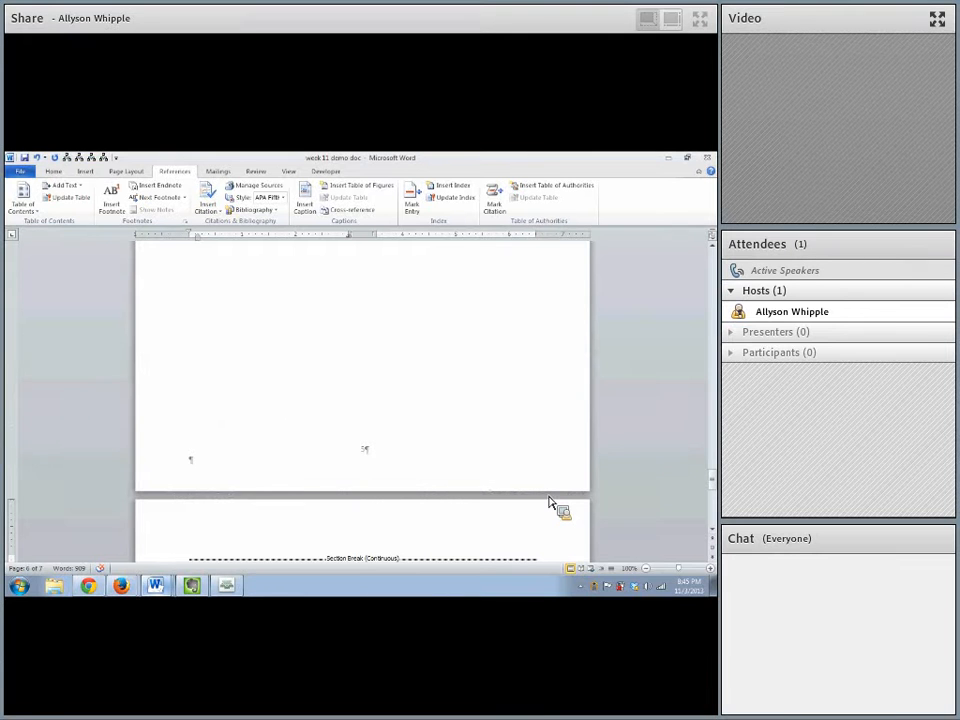
pyautogui.scroll(6, 549, 502)
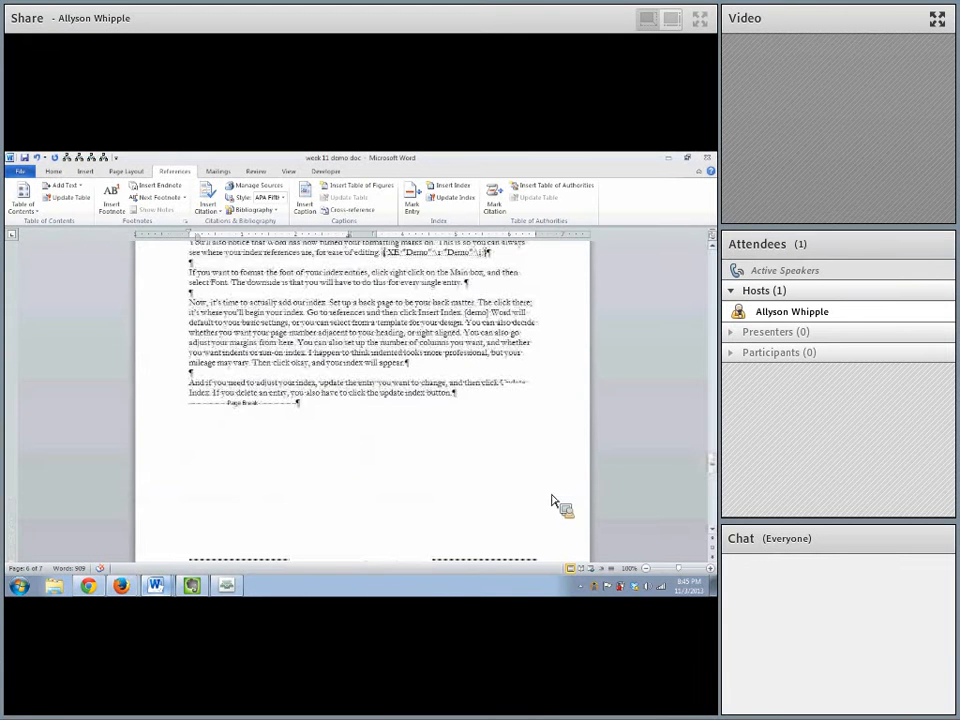
pyautogui.scroll(4, 485, 348)
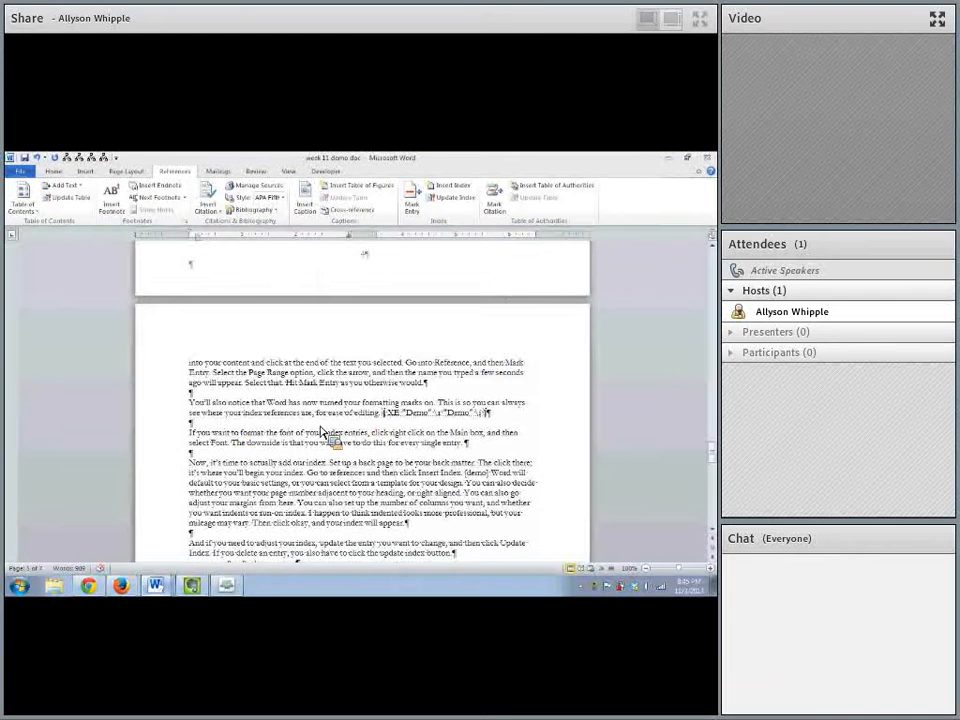
pyautogui.scroll(2, 320, 430)
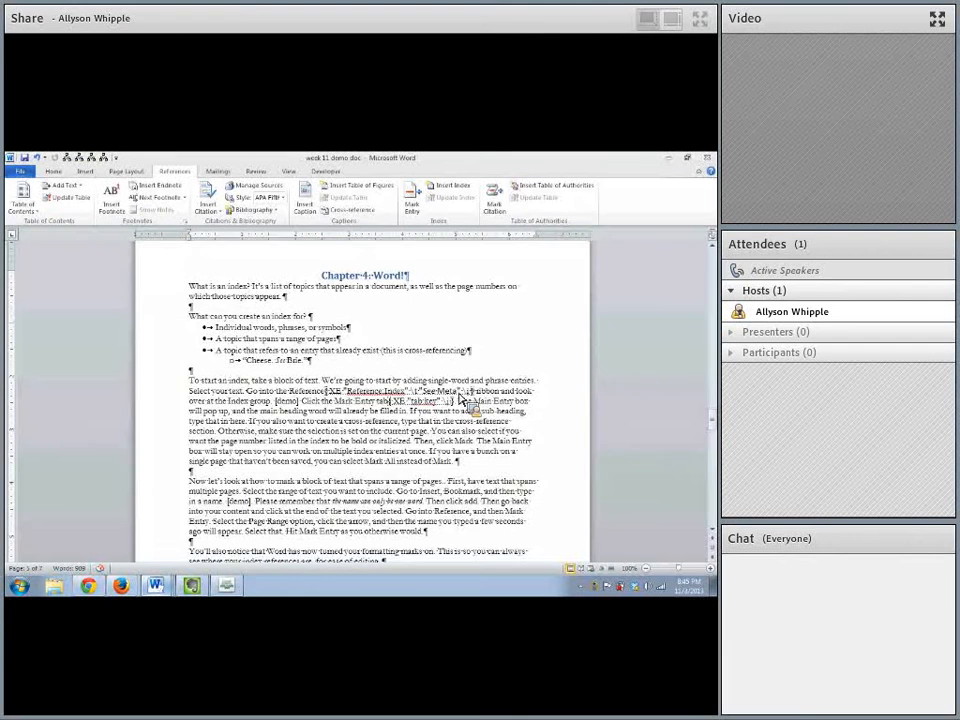
pyautogui.write('joke')
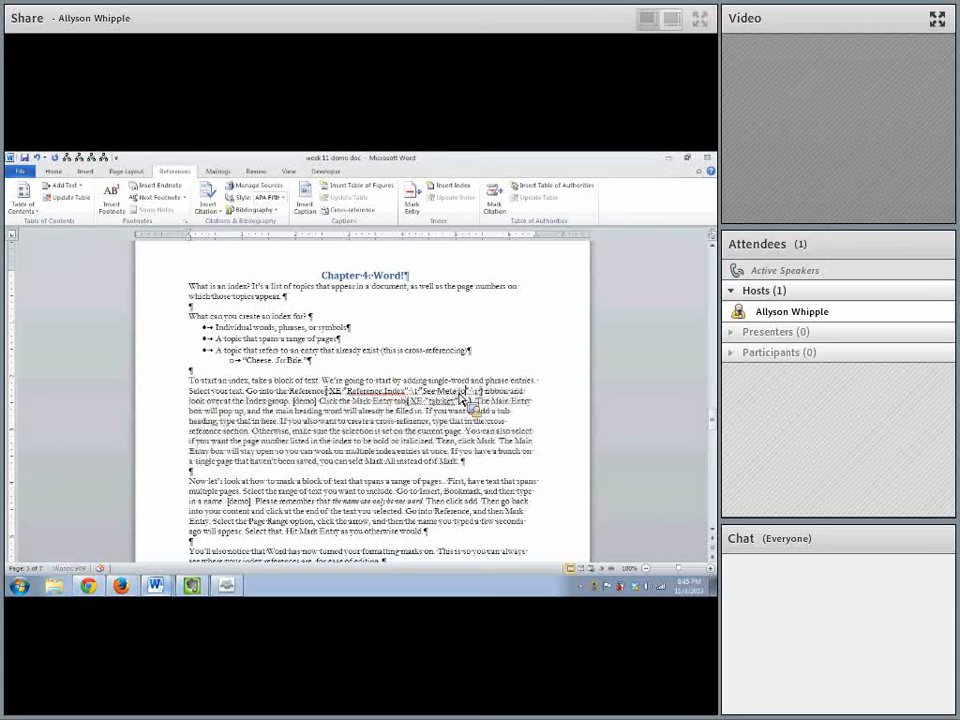
# Update the index on the last page to pick up the edited cross-reference
pyautogui.scroll(-6, 430, 420)
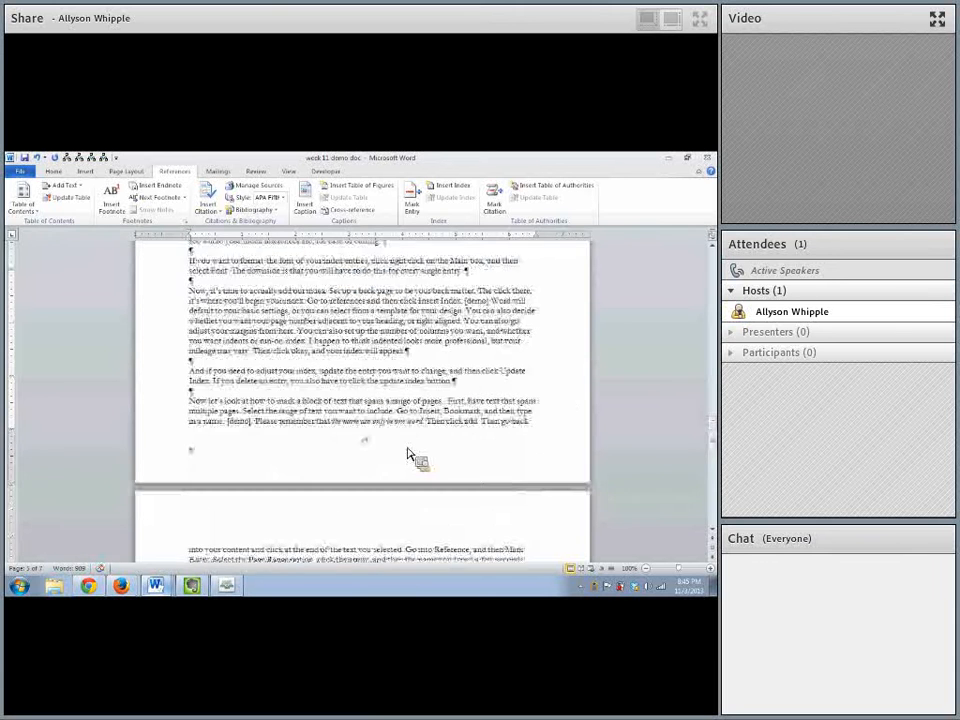
pyautogui.scroll(1, 410, 455)
pyautogui.scroll(-5, 407, 452)
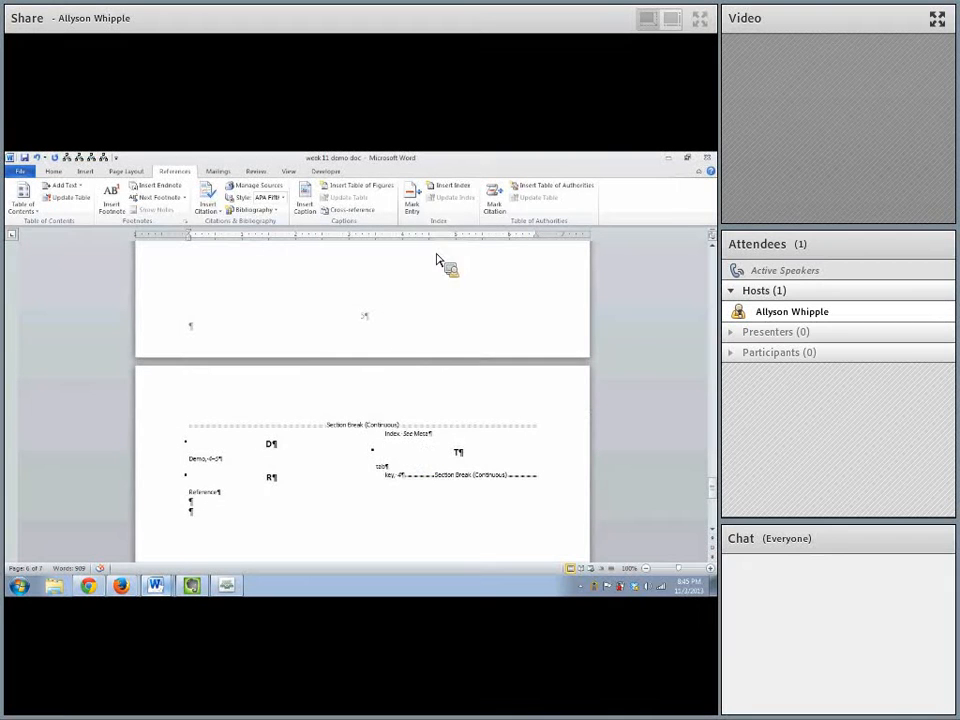
pyautogui.click(452, 198)
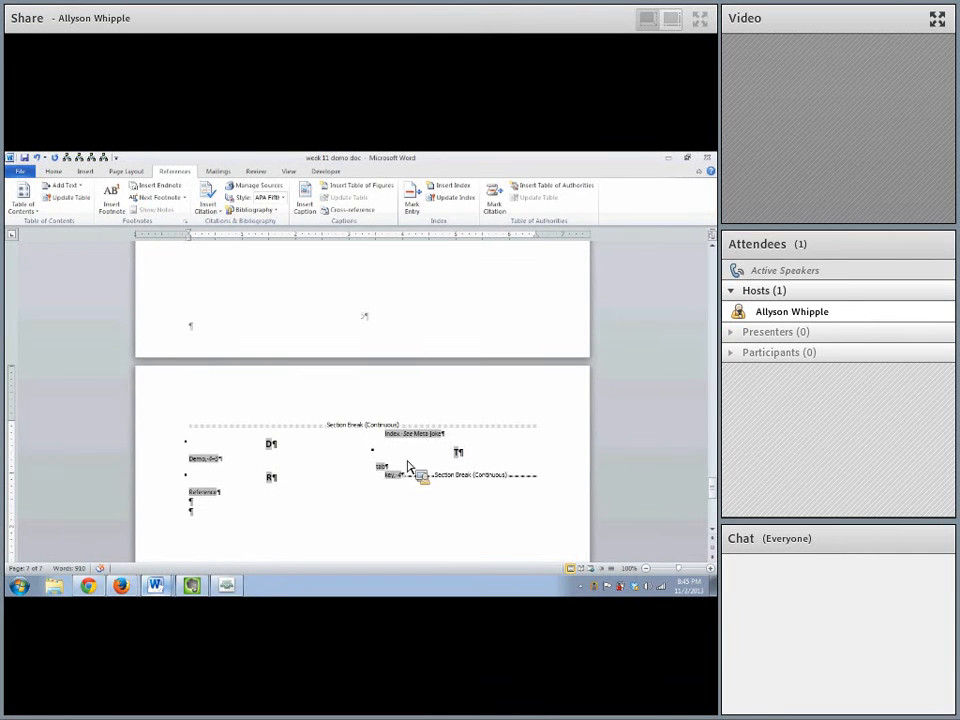
pyautogui.scroll(1, 416, 464)
pyautogui.scroll(10, 480, 450)
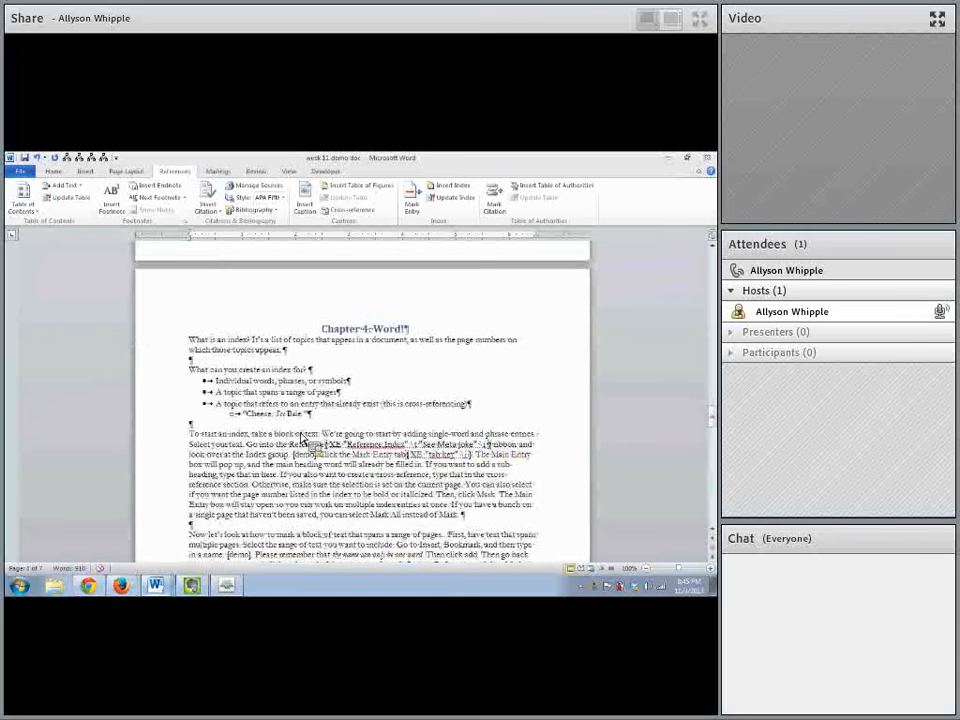
pyautogui.scroll(-10, 484, 482)
pyautogui.scroll(10, 484, 482)
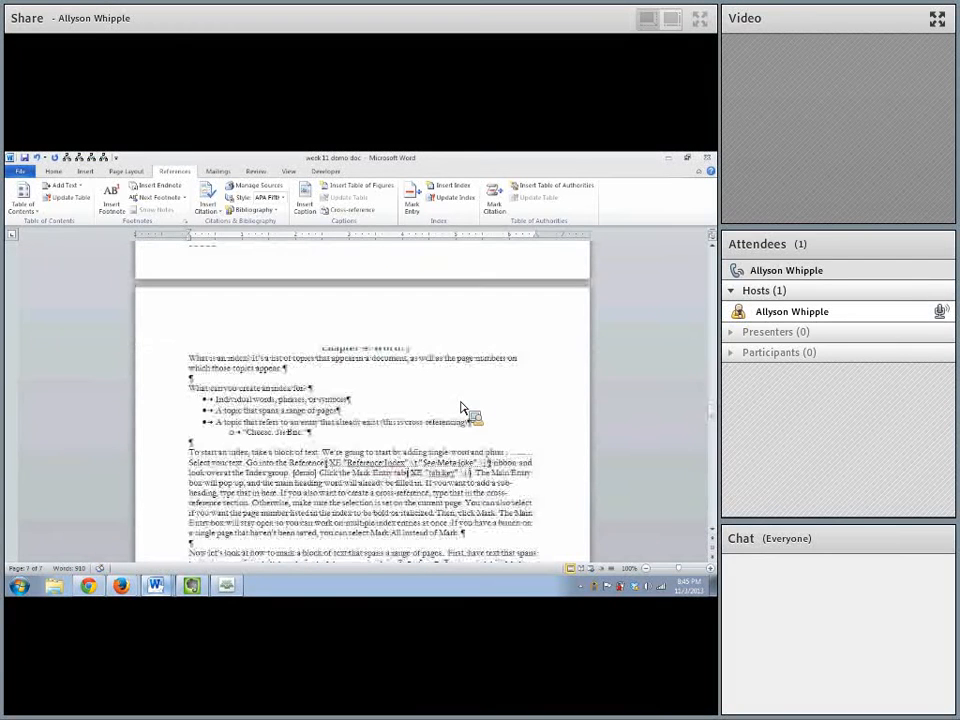